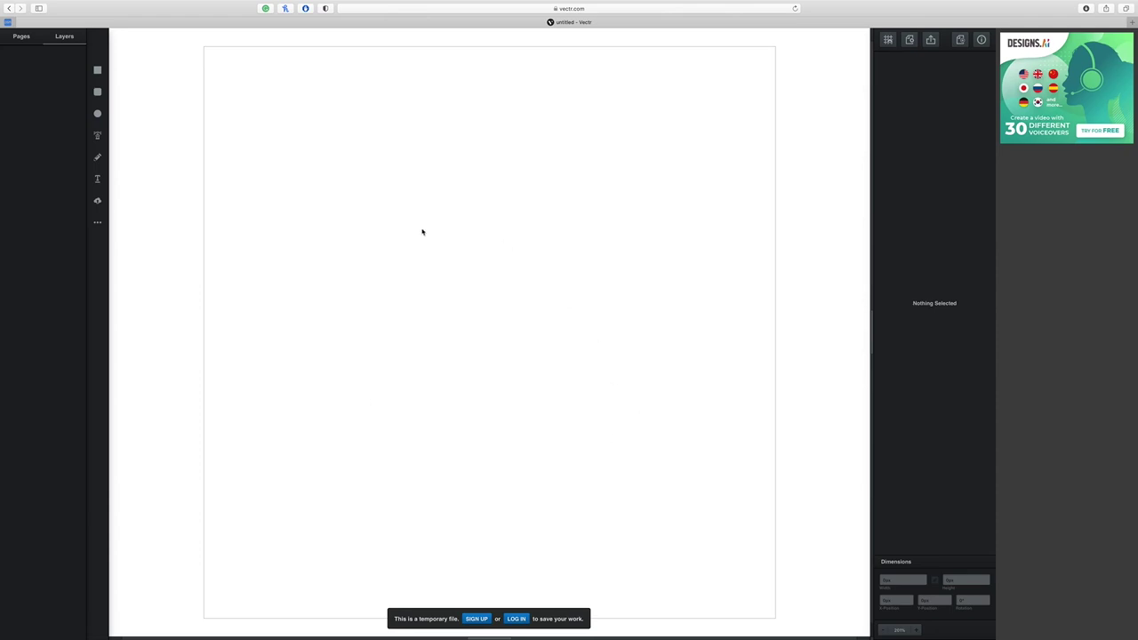
Browse the document's pages panel and the extra-shapes collection, then return to the layers list
{"action": "left_click", "coordinate": [28, 38]}
{"action": "left_click", "coordinate": [70, 39]}
{"action": "left_click", "coordinate": [25, 40]}
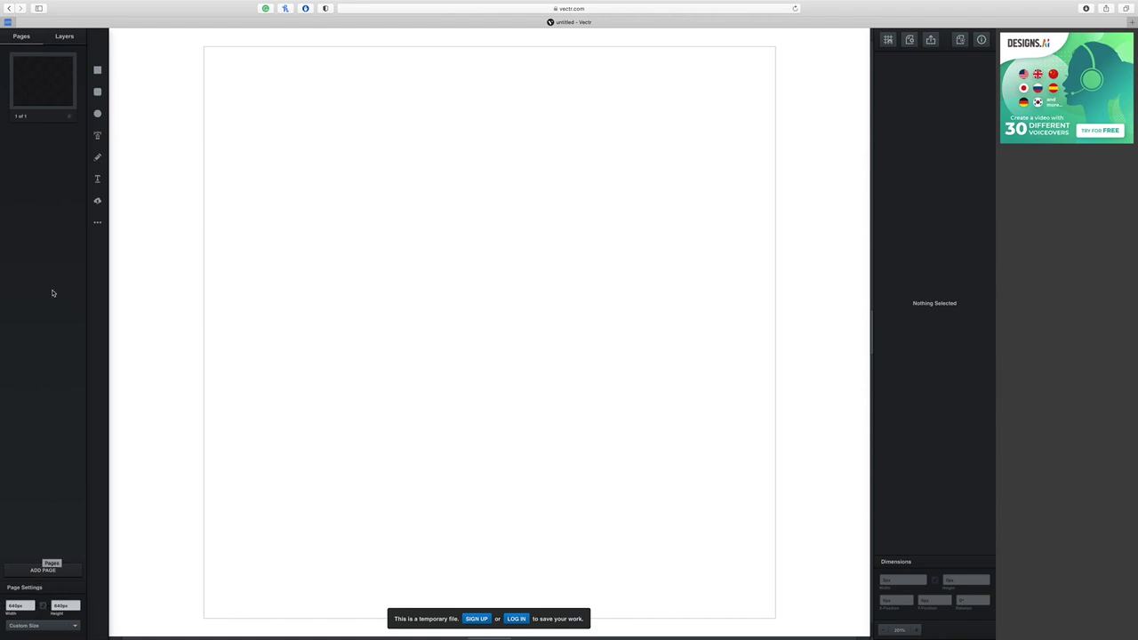
{"action": "left_click", "coordinate": [57, 42]}
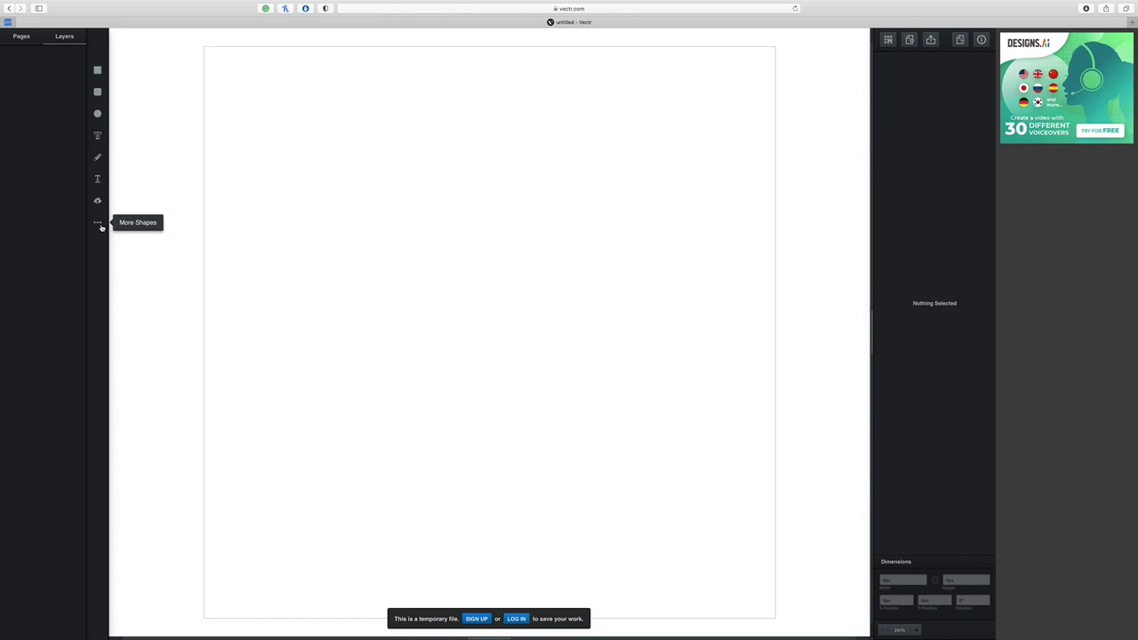
{"action": "left_click", "coordinate": [98, 224]}
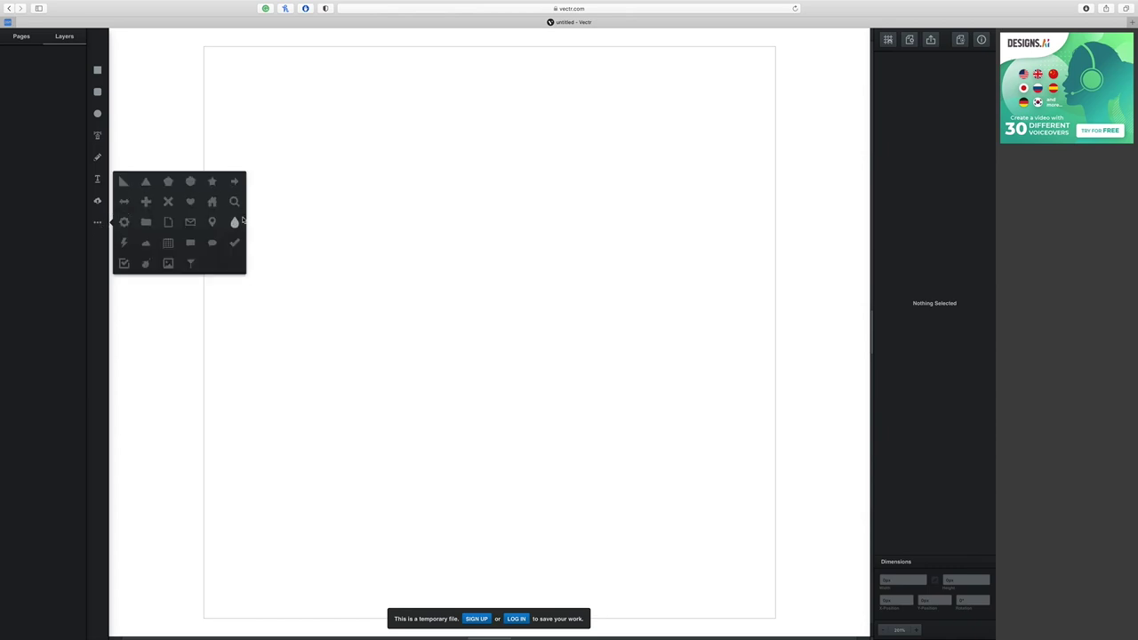
{"action": "left_click", "coordinate": [138, 142]}
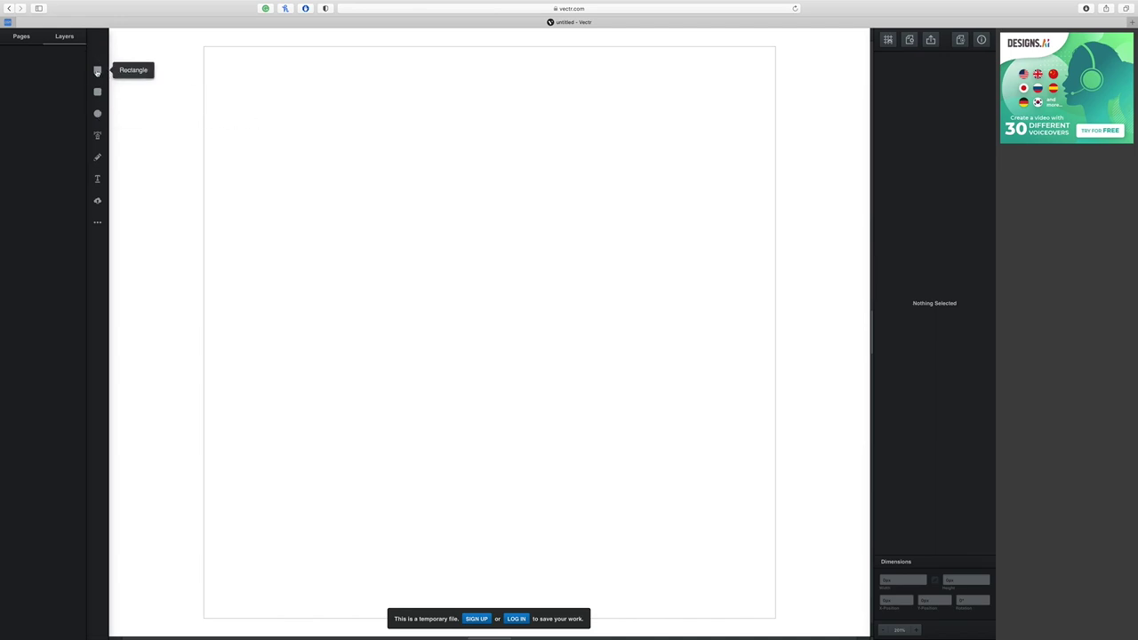
Draw a pink rectangle on the upper middle of the page and resize it narrower
{"action": "left_click", "coordinate": [97, 72]}
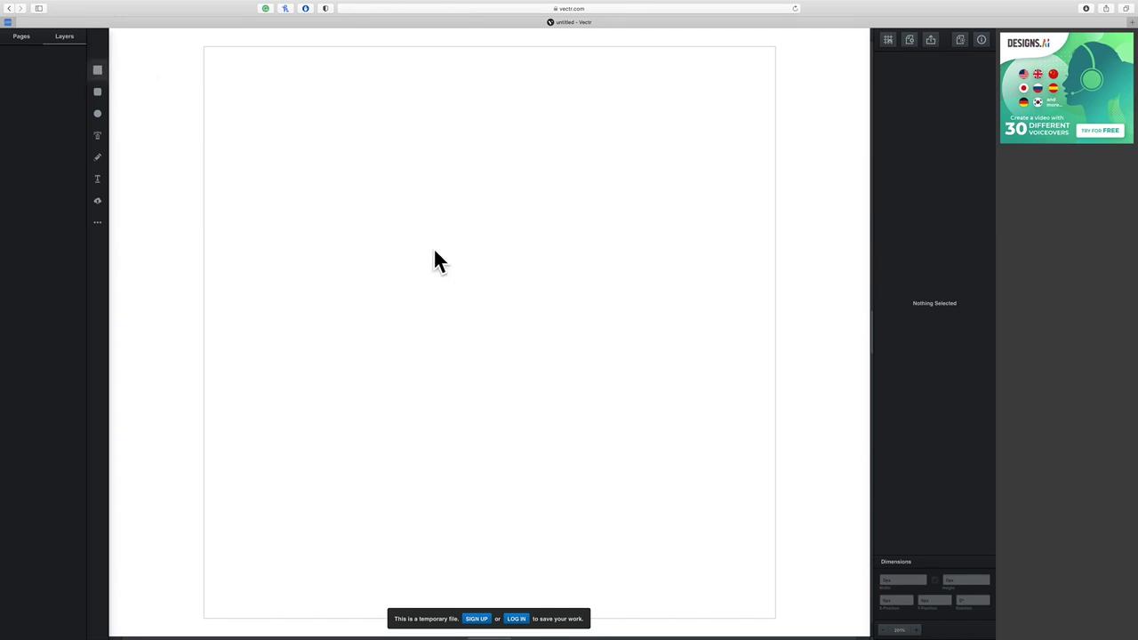
{"action": "mouse_move", "coordinate": [392, 164]}
{"action": "left_mouse_down"}
{"action": "mouse_move", "coordinate": [439, 217]}
{"action": "mouse_move", "coordinate": [568, 320]}
{"action": "mouse_move", "coordinate": [572, 161]}
{"action": "mouse_move", "coordinate": [331, 402]}
{"action": "mouse_move", "coordinate": [714, 451]}
{"action": "mouse_move", "coordinate": [497, 228]}
{"action": "mouse_move", "coordinate": [376, 246]}
{"action": "mouse_move", "coordinate": [368, 457]}
{"action": "mouse_move", "coordinate": [685, 399]}
{"action": "mouse_move", "coordinate": [653, 219]}
{"action": "mouse_move", "coordinate": [371, 224]}
{"action": "mouse_move", "coordinate": [370, 444]}
{"action": "mouse_move", "coordinate": [655, 457]}
{"action": "mouse_move", "coordinate": [603, 244]}
{"action": "mouse_move", "coordinate": [346, 353]}
{"action": "mouse_move", "coordinate": [452, 459]}
{"action": "mouse_move", "coordinate": [442, 457]}
{"action": "mouse_move", "coordinate": [604, 294]}
{"action": "mouse_move", "coordinate": [463, 208]}
{"action": "mouse_move", "coordinate": [439, 213]}
{"action": "mouse_move", "coordinate": [524, 246]}
{"action": "mouse_move", "coordinate": [481, 268]}
{"action": "mouse_move", "coordinate": [477, 246]}
{"action": "mouse_move", "coordinate": [495, 270]}
{"action": "mouse_move", "coordinate": [521, 258]}
{"action": "mouse_move", "coordinate": [487, 158]}
{"action": "mouse_move", "coordinate": [512, 259]}
{"action": "mouse_move", "coordinate": [453, 239]}
{"action": "mouse_move", "coordinate": [411, 186]}
{"action": "mouse_move", "coordinate": [631, 411]}
{"action": "mouse_move", "coordinate": [458, 284]}
{"action": "mouse_move", "coordinate": [403, 196]}
{"action": "mouse_move", "coordinate": [669, 488]}
{"action": "mouse_move", "coordinate": [427, 322]}
{"action": "mouse_move", "coordinate": [397, 214]}
{"action": "mouse_move", "coordinate": [530, 292]}
{"action": "mouse_move", "coordinate": [650, 413]}
{"action": "mouse_move", "coordinate": [530, 347]}
{"action": "mouse_move", "coordinate": [409, 235]}
{"action": "mouse_move", "coordinate": [608, 398]}
{"action": "mouse_move", "coordinate": [530, 321]}
{"action": "mouse_move", "coordinate": [534, 281]}
{"action": "mouse_move", "coordinate": [589, 363]}
{"action": "mouse_move", "coordinate": [569, 331]}
{"action": "left_mouse_up"}
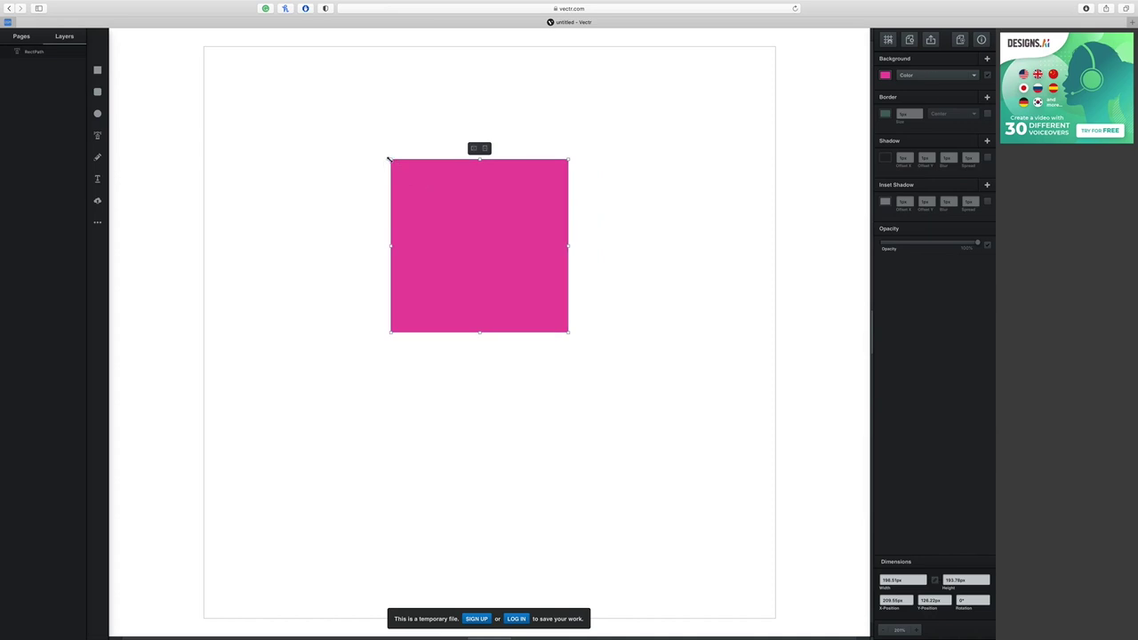
{"action": "left_click_drag", "start_coordinate": [389, 159], "coordinate": [422, 172]}
{"action": "mouse_move", "coordinate": [419, 249]}
{"action": "left_mouse_down"}
{"action": "mouse_move", "coordinate": [389, 252]}
{"action": "mouse_move", "coordinate": [396, 231]}
{"action": "mouse_move", "coordinate": [495, 152]}
{"action": "mouse_move", "coordinate": [553, 305]}
{"action": "mouse_move", "coordinate": [488, 155]}
{"action": "mouse_move", "coordinate": [581, 241]}
{"action": "mouse_move", "coordinate": [406, 333]}
{"action": "mouse_move", "coordinate": [488, 160]}
{"action": "mouse_move", "coordinate": [444, 305]}
{"action": "mouse_move", "coordinate": [417, 243]}
{"action": "mouse_move", "coordinate": [507, 169]}
{"action": "mouse_move", "coordinate": [557, 239]}
{"action": "mouse_move", "coordinate": [524, 157]}
{"action": "mouse_move", "coordinate": [417, 172]}
{"action": "mouse_move", "coordinate": [381, 257]}
{"action": "mouse_move", "coordinate": [409, 178]}
{"action": "mouse_move", "coordinate": [503, 163]}
{"action": "mouse_move", "coordinate": [533, 252]}
{"action": "mouse_move", "coordinate": [463, 342]}
{"action": "mouse_move", "coordinate": [399, 310]}
{"action": "mouse_move", "coordinate": [401, 252]}
{"action": "left_mouse_up"}
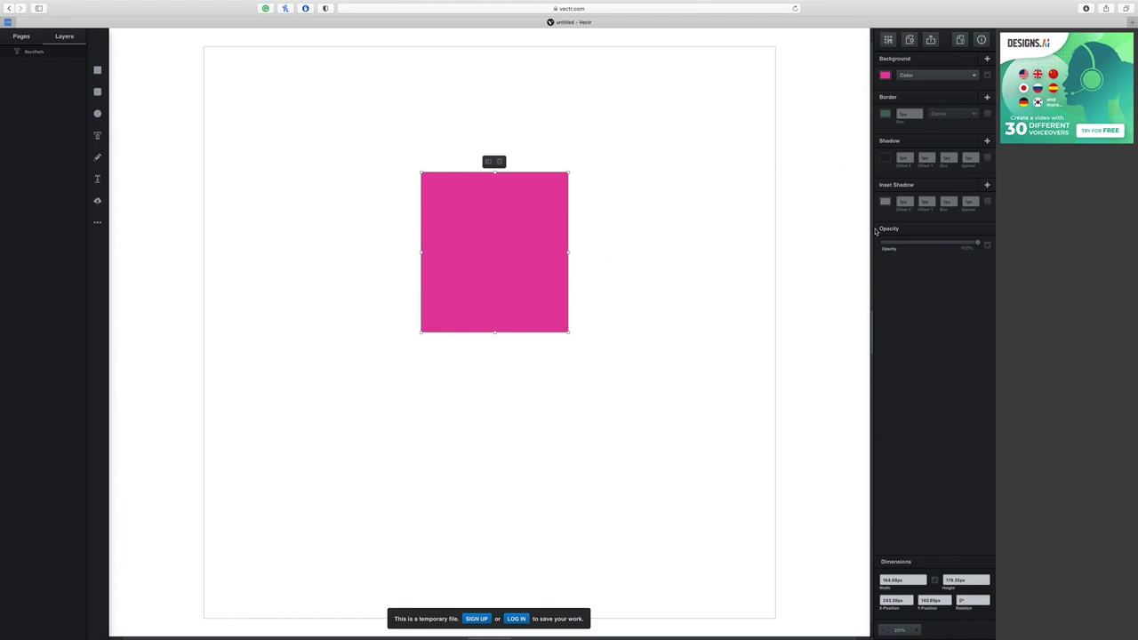
Lighten the rectangle's fill to pink and give it a 4px navy border
{"action": "left_click", "coordinate": [884, 76]}
{"action": "left_click", "coordinate": [835, 91]}
{"action": "mouse_move", "coordinate": [834, 90]}
{"action": "left_mouse_down"}
{"action": "mouse_move", "coordinate": [839, 56]}
{"action": "mouse_move", "coordinate": [836, 67]}
{"action": "mouse_move", "coordinate": [821, 41]}
{"action": "left_mouse_up"}
{"action": "left_click", "coordinate": [874, 77]}
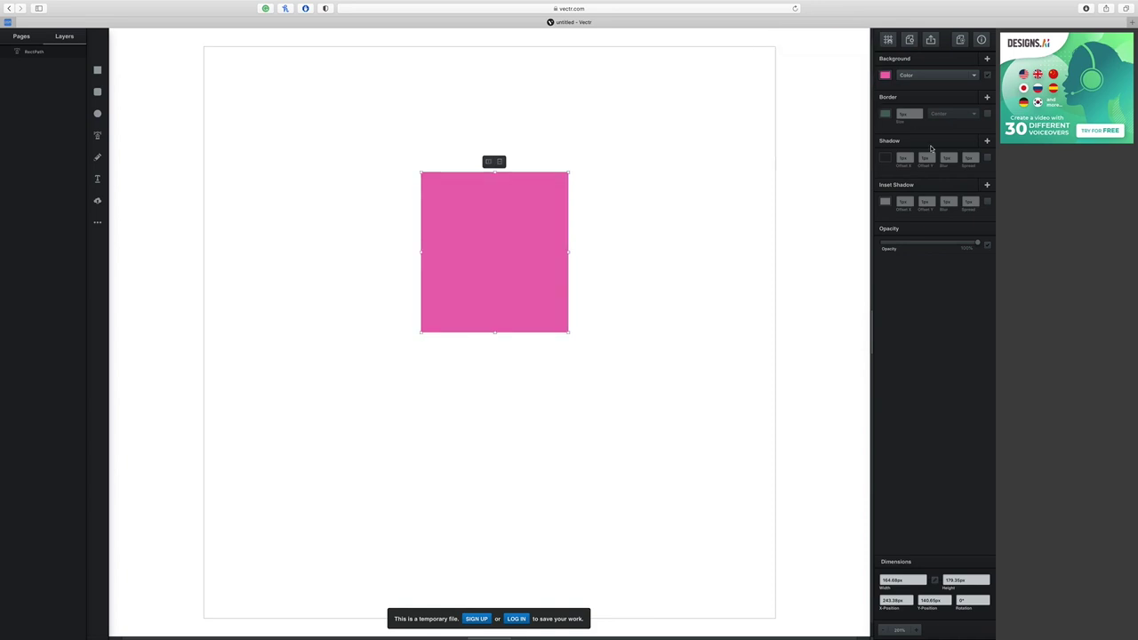
{"action": "left_click", "coordinate": [919, 114]}
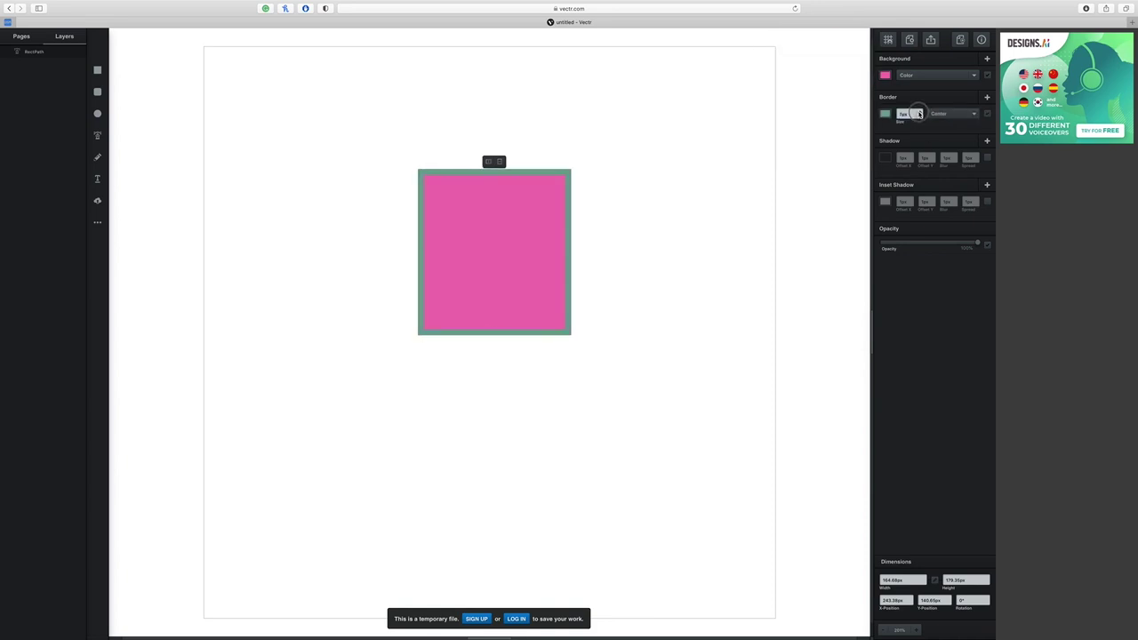
{"action": "left_click", "coordinate": [884, 114]}
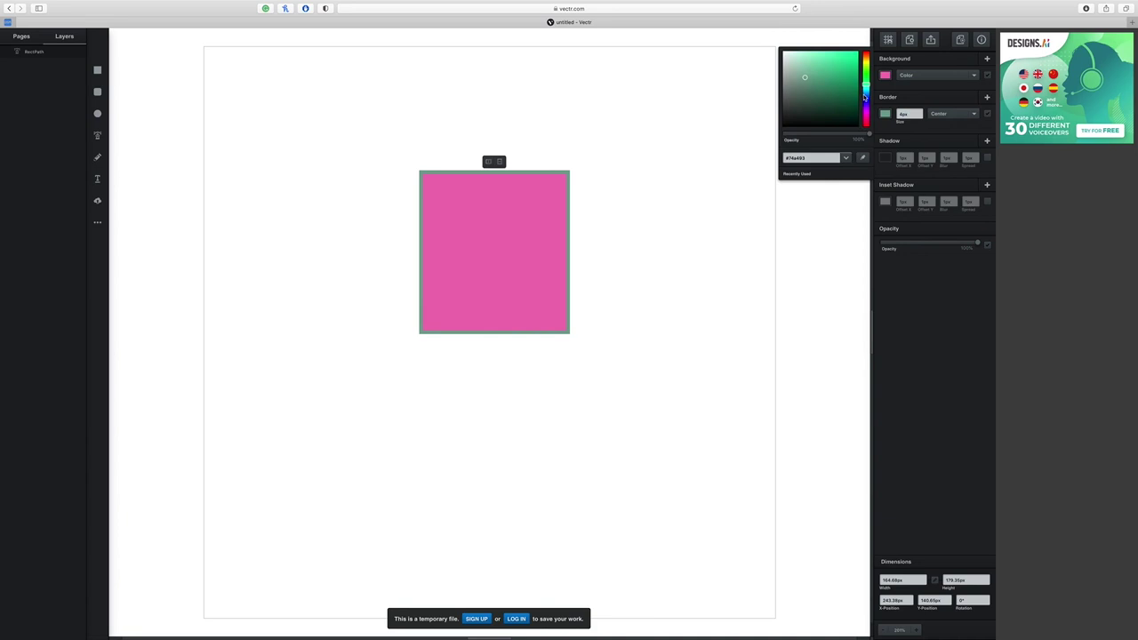
{"action": "left_click_drag", "start_coordinate": [864, 96], "coordinate": [864, 107]}
{"action": "left_click", "coordinate": [839, 89]}
{"action": "left_click", "coordinate": [966, 292]}
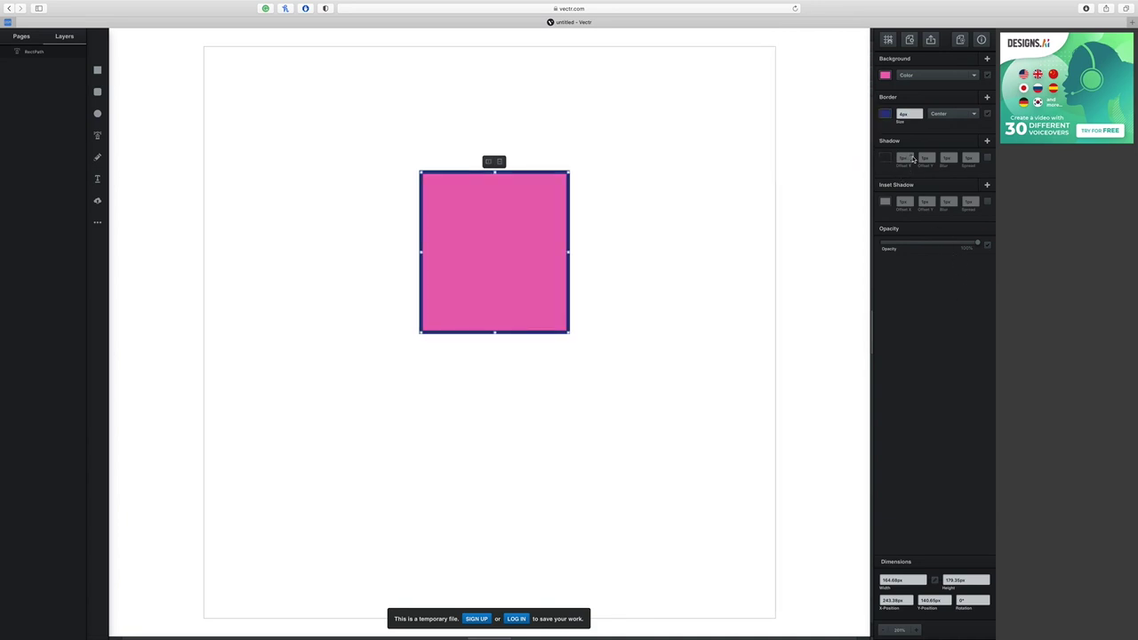
Add a drop shadow offset 8px right and 8px down with 11px blur
{"action": "left_click", "coordinate": [912, 158]}
{"action": "key", "text": "Up"}
{"action": "key", "text": "Up"}
{"action": "key", "text": "Up"}
{"action": "key", "text": "Up"}
{"action": "key", "text": "Up"}
{"action": "key", "text": "Up"}
{"action": "key", "text": "Up"}
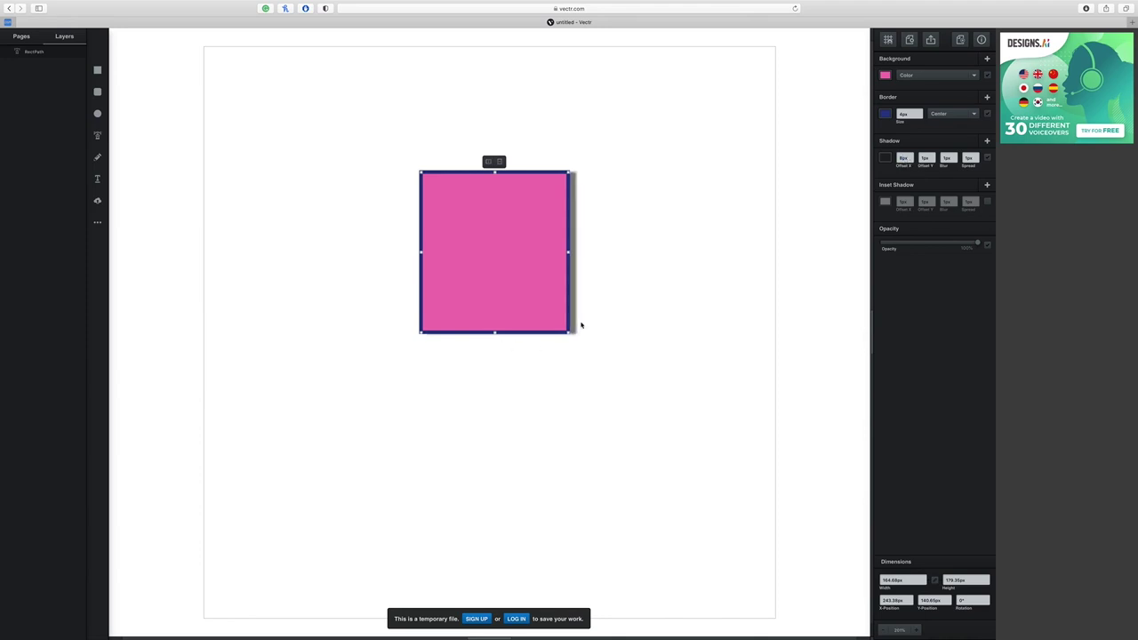
{"action": "left_click", "coordinate": [931, 158]}
{"action": "key", "text": "Up"}
{"action": "key", "text": "Up"}
{"action": "key", "text": "Up"}
{"action": "key", "text": "Up"}
{"action": "key", "text": "Up"}
{"action": "key", "text": "Up"}
{"action": "key", "text": "Up"}
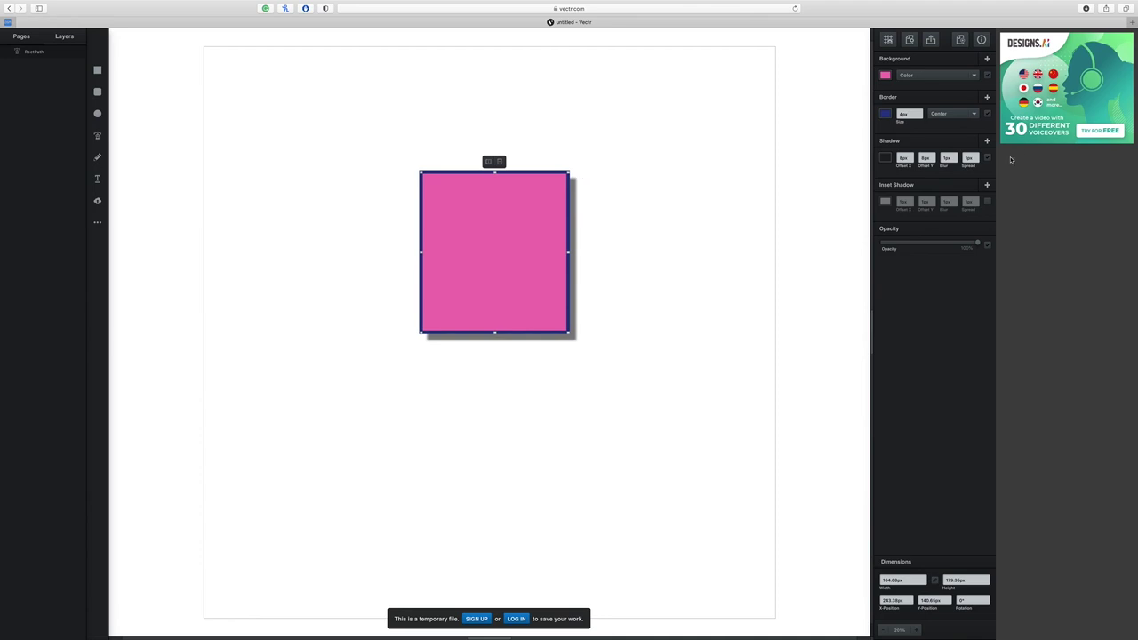
{"action": "left_click", "coordinate": [949, 158]}
{"action": "key", "text": "Up"}
{"action": "key", "text": "Up"}
{"action": "key", "text": "Up"}
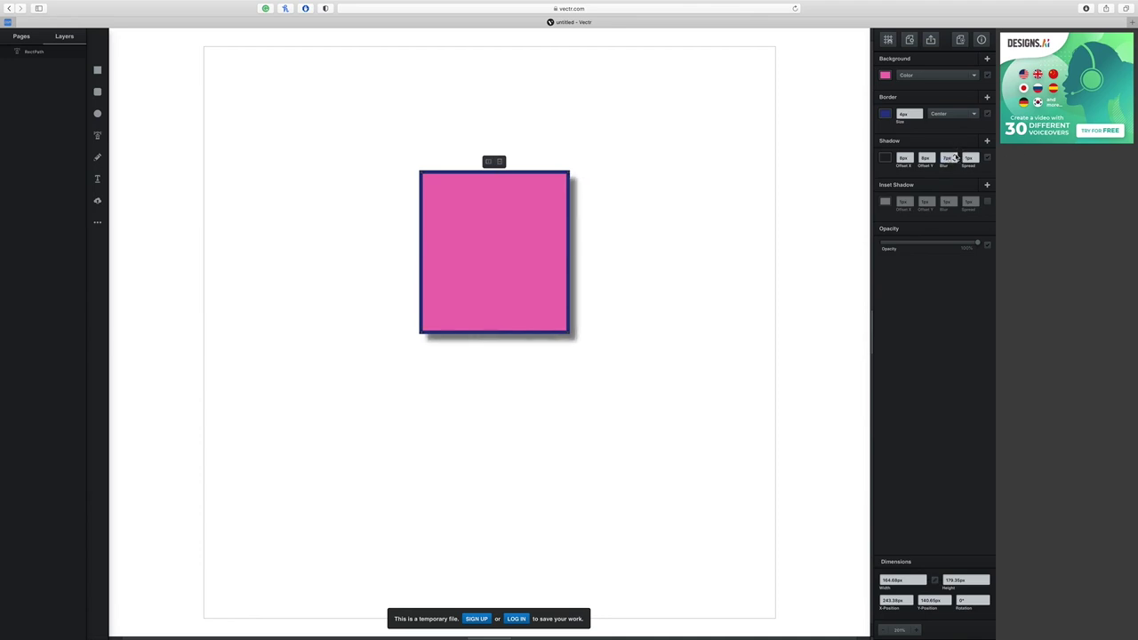
{"action": "key", "text": "Up"}
{"action": "key", "text": "Up"}
{"action": "key", "text": "Up"}
{"action": "key", "text": "Up"}
{"action": "key", "text": "Up"}
Add a dark red inner shadow offset 8px horizontally and 8px vertically
{"action": "left_click", "coordinate": [909, 205]}
{"action": "key", "text": "Up"}
{"action": "key", "text": "Up"}
{"action": "key", "text": "Up"}
{"action": "key", "text": "Up"}
{"action": "key", "text": "Up"}
{"action": "key", "text": "Up"}
{"action": "key", "text": "Up"}
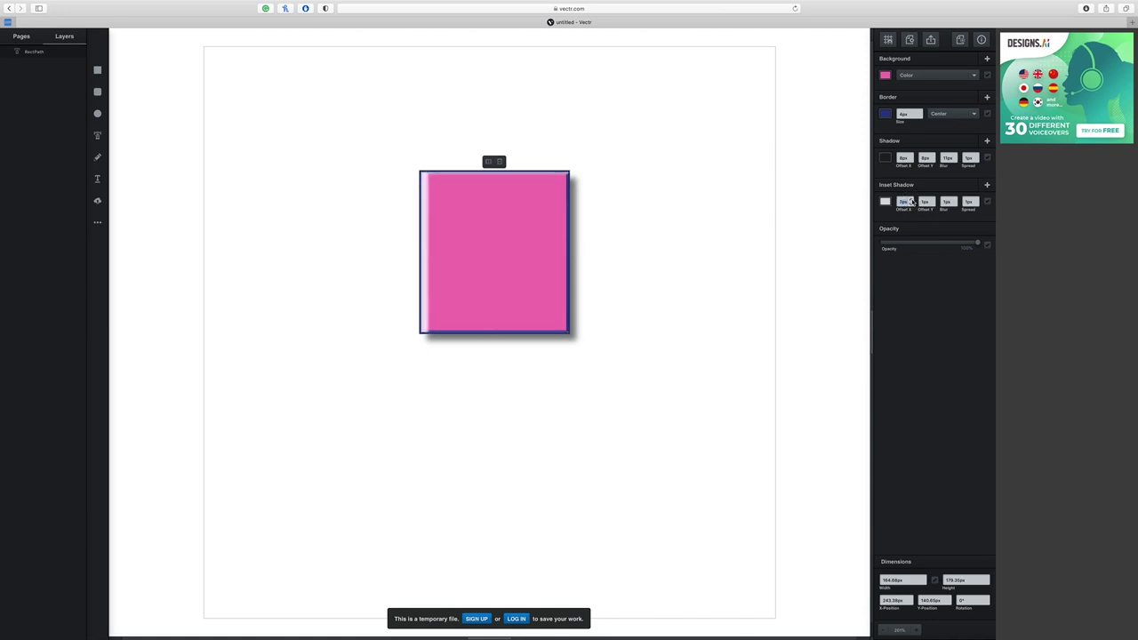
{"action": "left_click", "coordinate": [928, 202]}
{"action": "key", "text": "Up"}
{"action": "key", "text": "Up"}
{"action": "key", "text": "Up"}
{"action": "key", "text": "Up"}
{"action": "key", "text": "Up"}
{"action": "key", "text": "Up"}
{"action": "key", "text": "Up"}
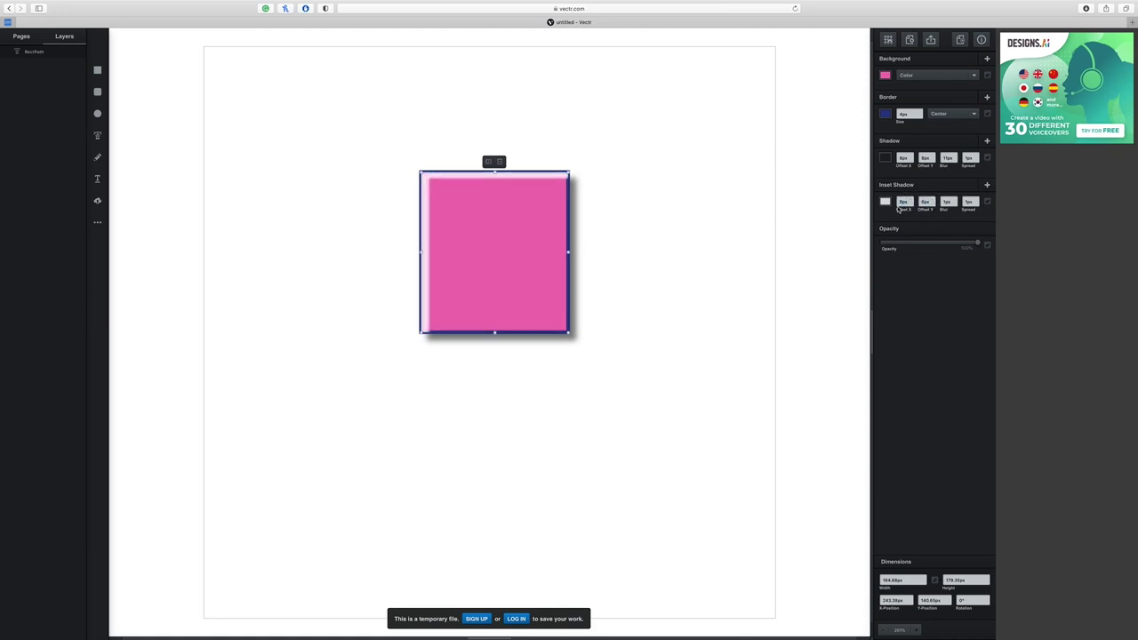
{"action": "left_click", "coordinate": [886, 202]}
{"action": "left_click", "coordinate": [840, 177]}
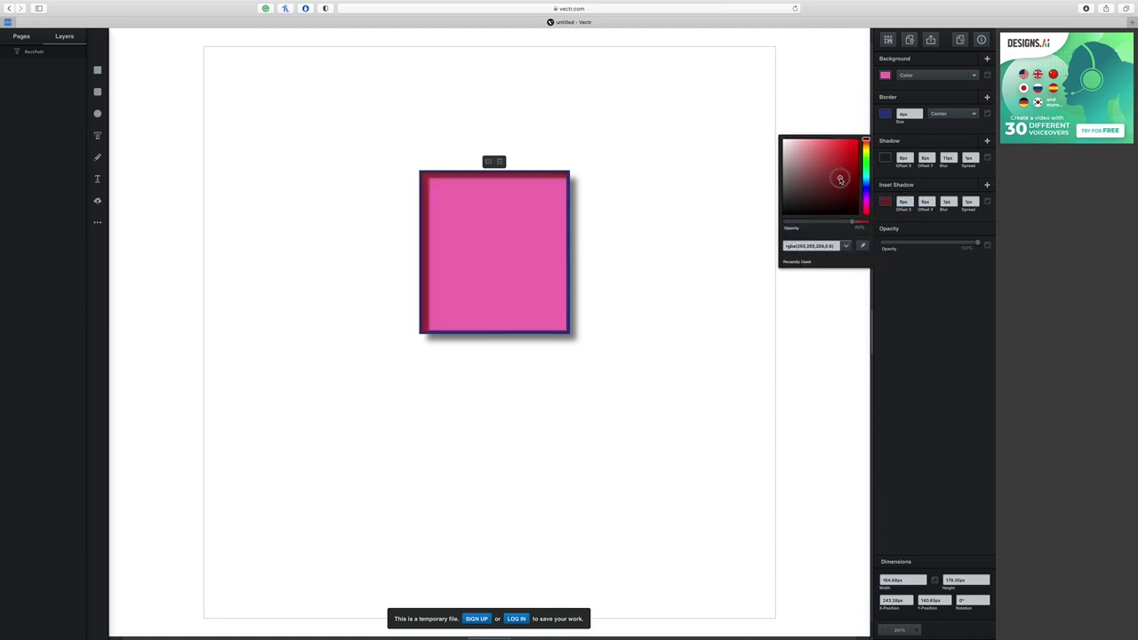
{"action": "left_click", "coordinate": [948, 337]}
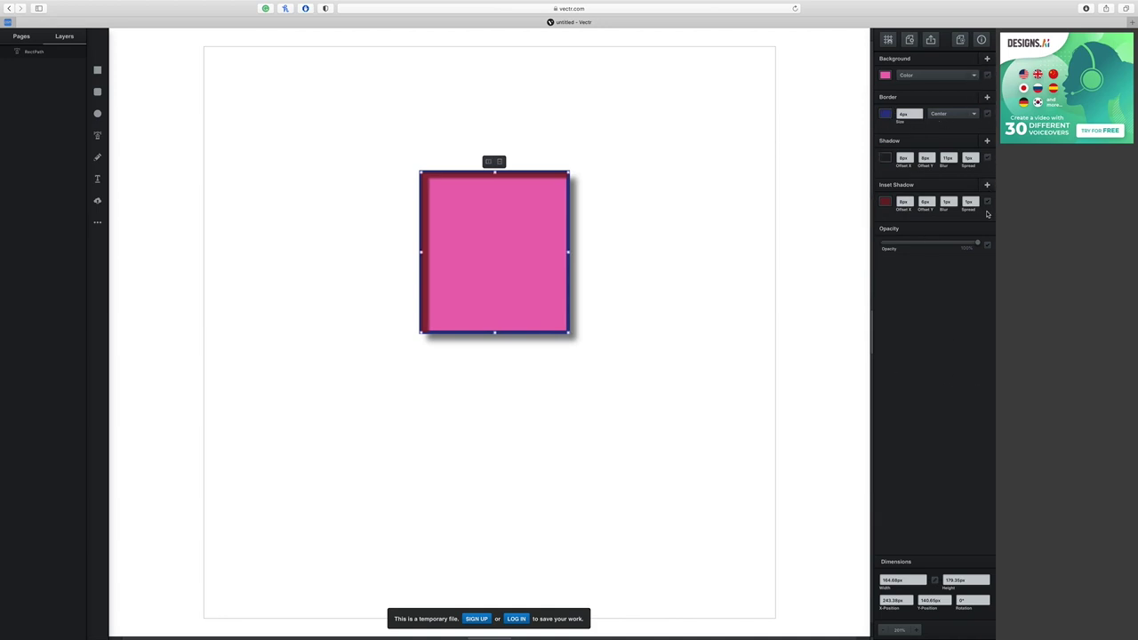
Remove the shadows and border, try lowering opacity, then delete the rectangle
{"action": "left_click", "coordinate": [988, 160]}
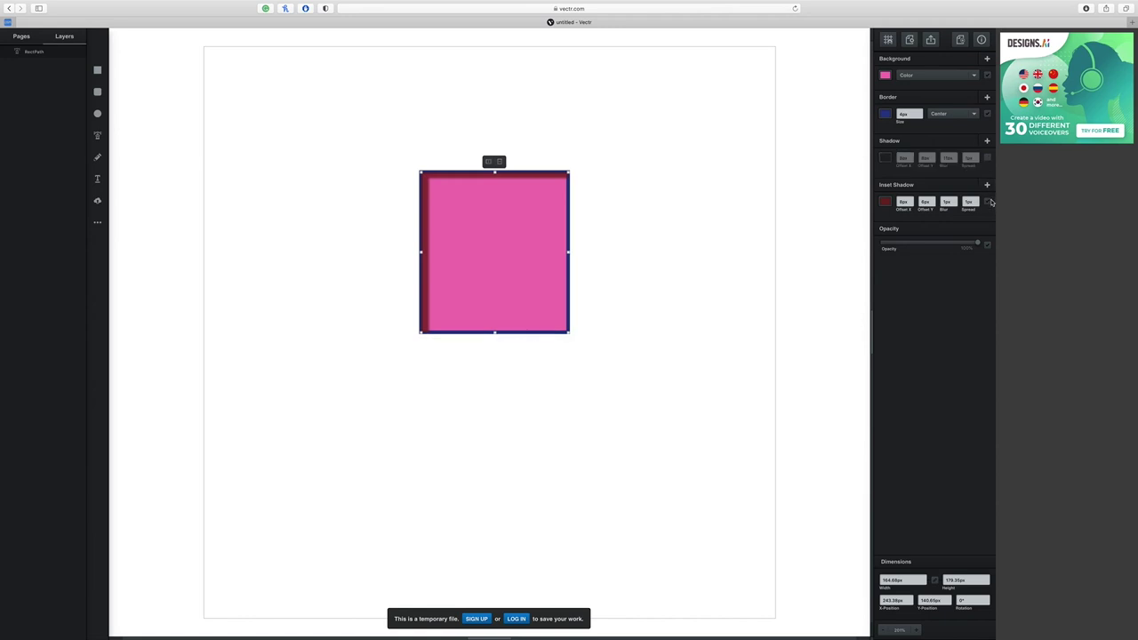
{"action": "left_click", "coordinate": [989, 202]}
{"action": "left_click", "coordinate": [988, 115]}
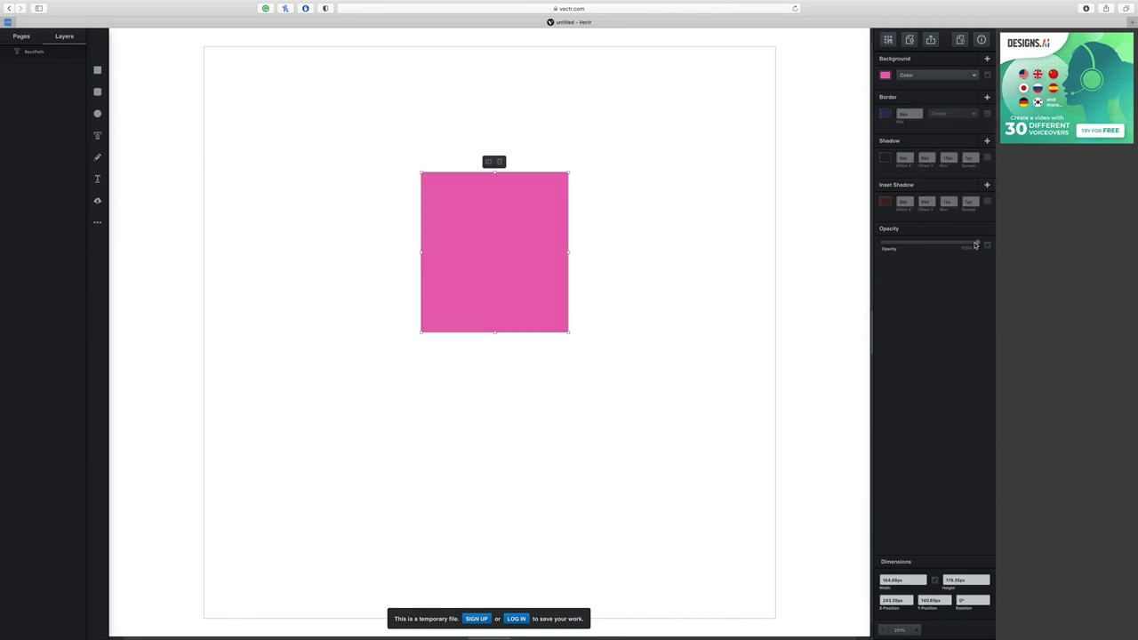
{"action": "mouse_move", "coordinate": [976, 244]}
{"action": "left_mouse_down"}
{"action": "mouse_move", "coordinate": [875, 246]}
{"action": "mouse_move", "coordinate": [981, 246]}
{"action": "left_mouse_up"}
{"action": "left_click", "coordinate": [713, 265]}
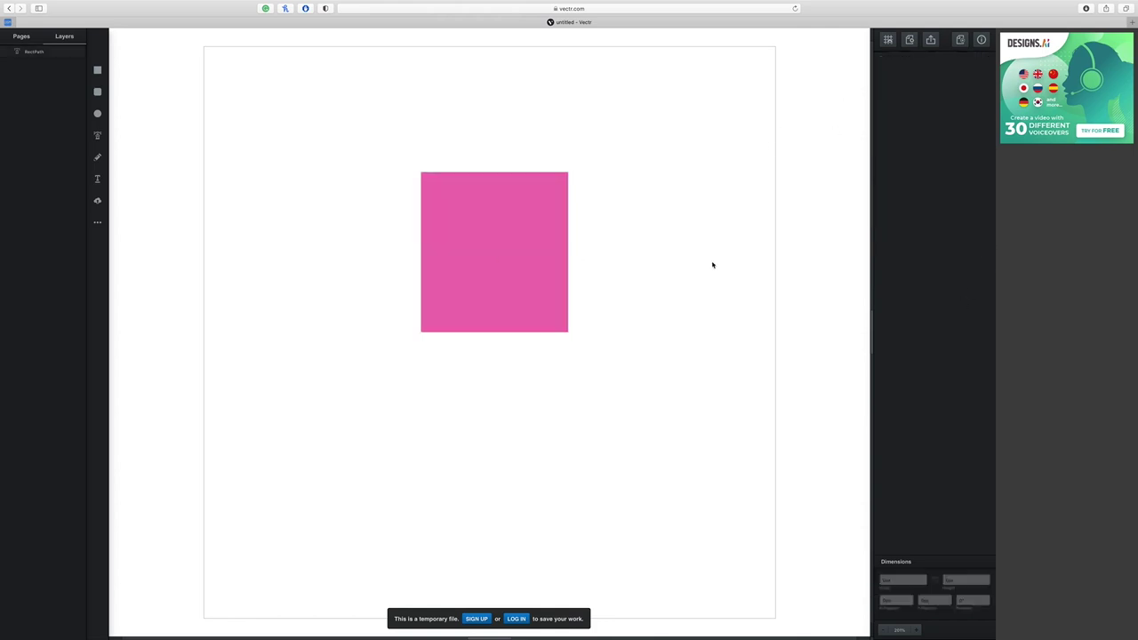
{"action": "left_click", "coordinate": [538, 271]}
{"action": "key", "text": "Delete"}
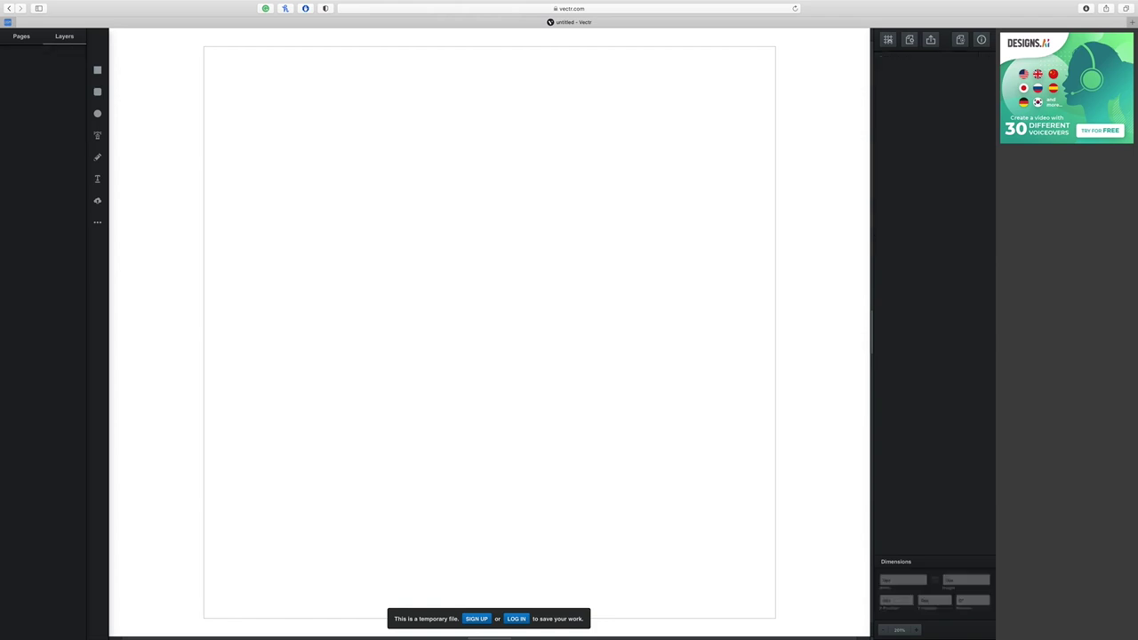
Draw a roughly 214 × 214 px rounded square mid-page and fill it pink
{"action": "left_click", "coordinate": [99, 92]}
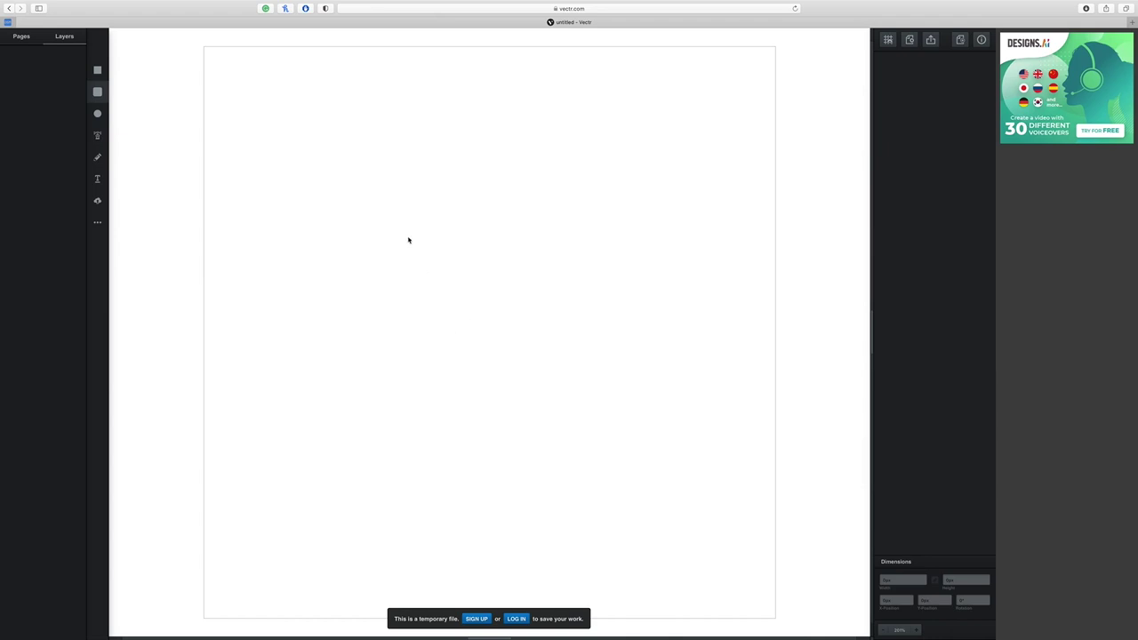
{"action": "left_click_drag", "start_coordinate": [407, 238], "coordinate": [598, 391]}
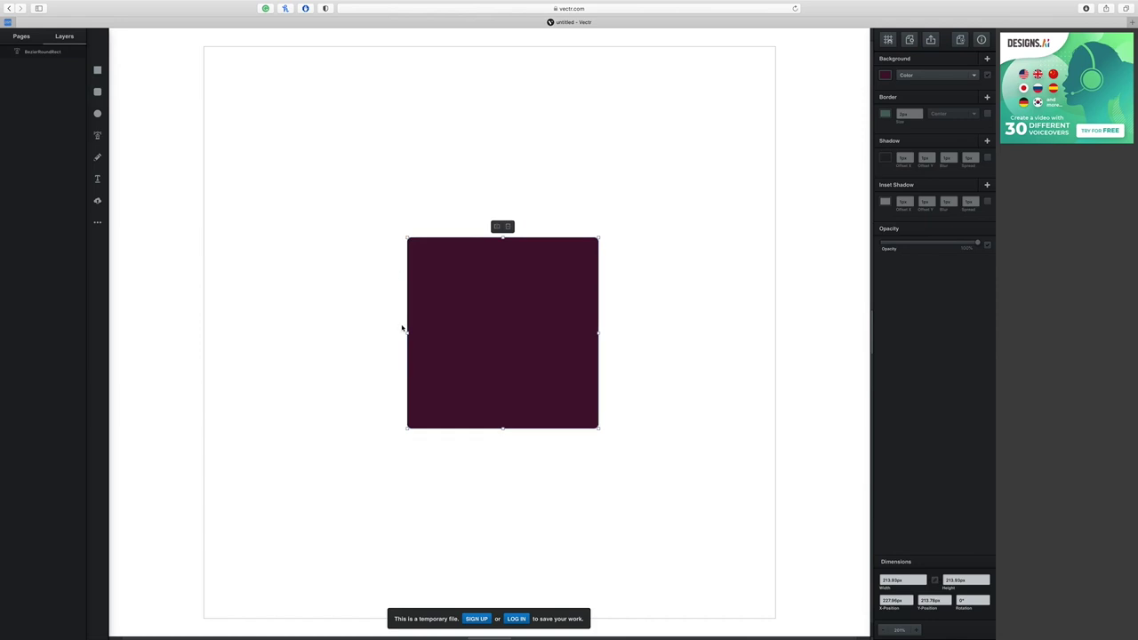
{"action": "left_click", "coordinate": [885, 75]}
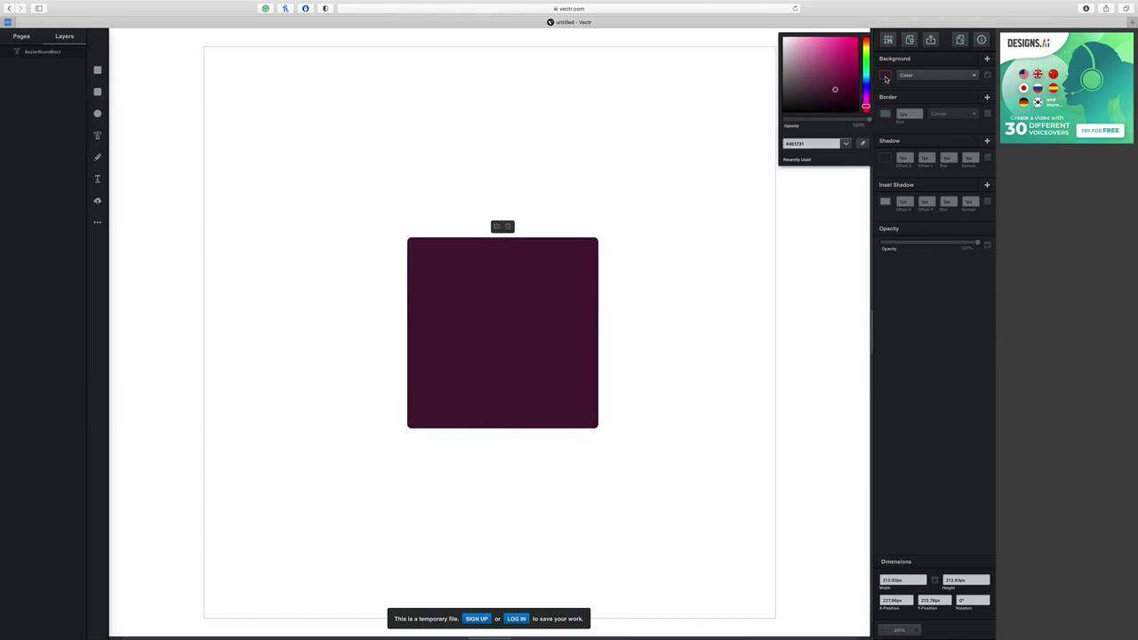
{"action": "left_click_drag", "start_coordinate": [840, 62], "coordinate": [810, 41]}
{"action": "left_click", "coordinate": [475, 356]}
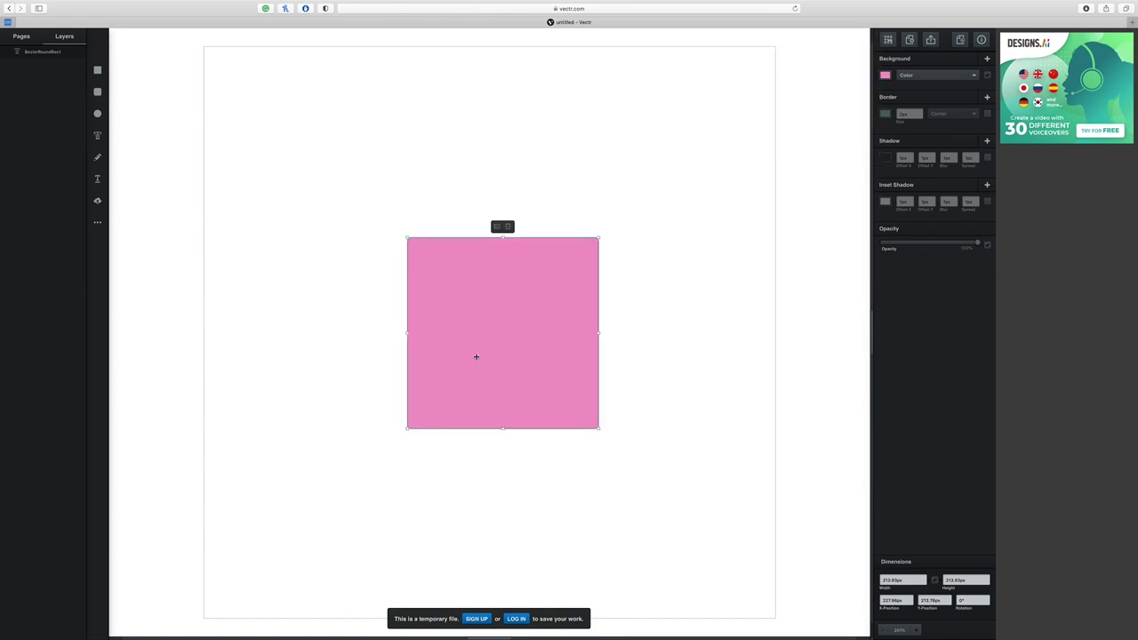
Turn on snapping and show the grid over the page
{"action": "left_click", "coordinate": [888, 41]}
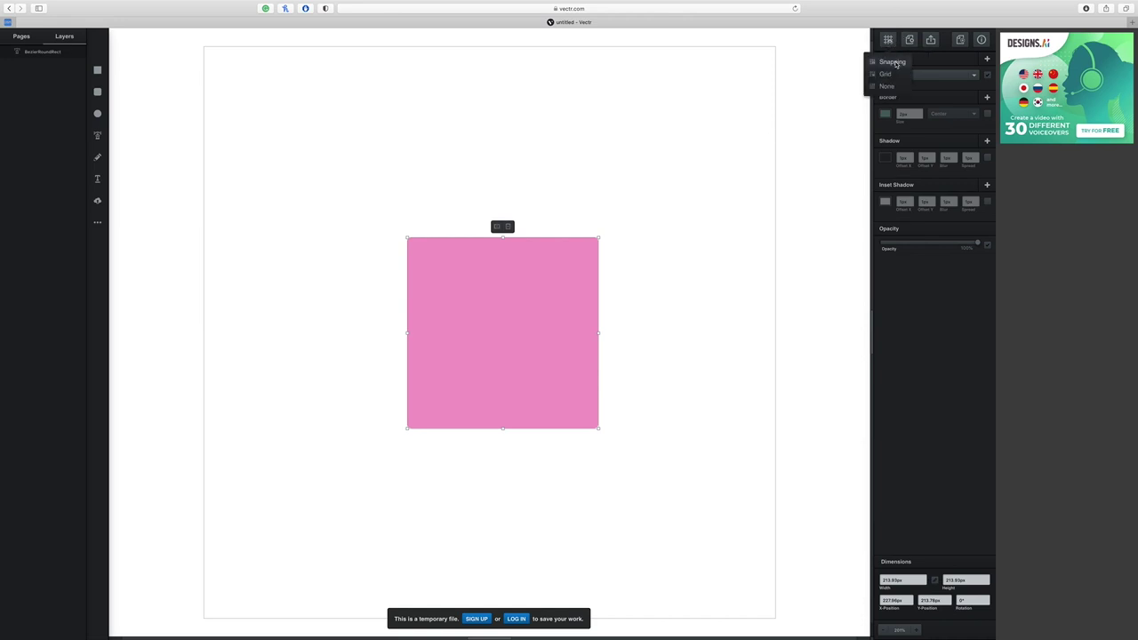
{"action": "left_click", "coordinate": [891, 62]}
{"action": "left_click", "coordinate": [888, 41]}
{"action": "left_click", "coordinate": [885, 73]}
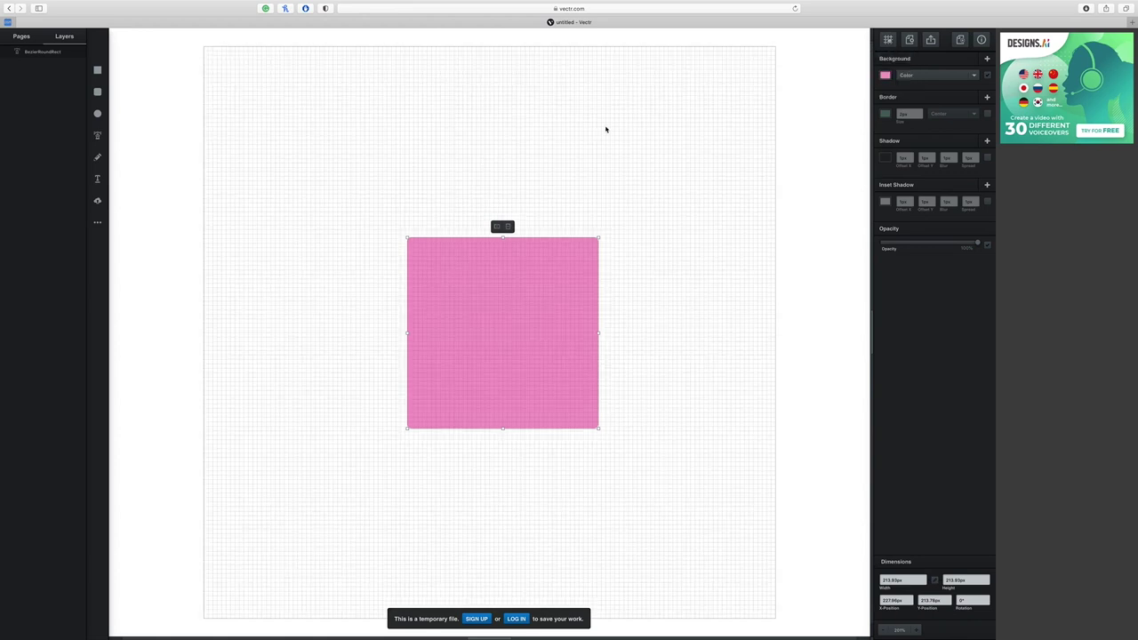
Align the square to the grid, widening it to 215px and raising its bottom edge
{"action": "mouse_move", "coordinate": [569, 318]}
{"action": "left_mouse_down"}
{"action": "mouse_move", "coordinate": [560, 299]}
{"action": "mouse_move", "coordinate": [548, 320]}
{"action": "mouse_move", "coordinate": [560, 330]}
{"action": "mouse_move", "coordinate": [567, 318]}
{"action": "left_mouse_up"}
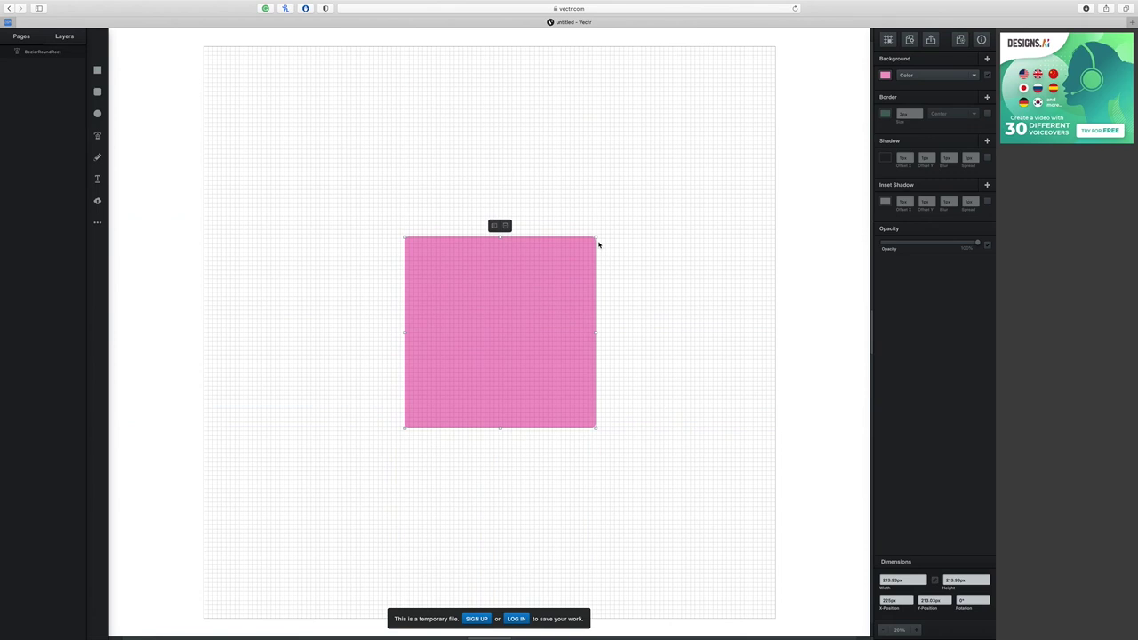
{"action": "left_click_drag", "start_coordinate": [599, 236], "coordinate": [601, 237]}
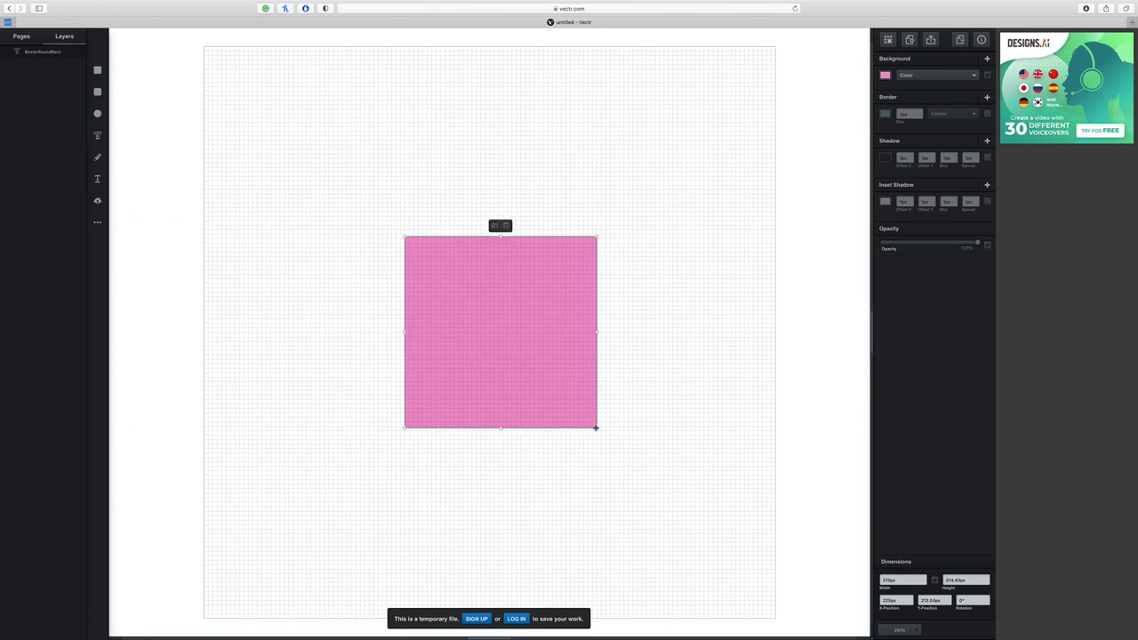
{"action": "left_click_drag", "start_coordinate": [596, 427], "coordinate": [597, 415]}
{"action": "left_click", "coordinate": [647, 383]}
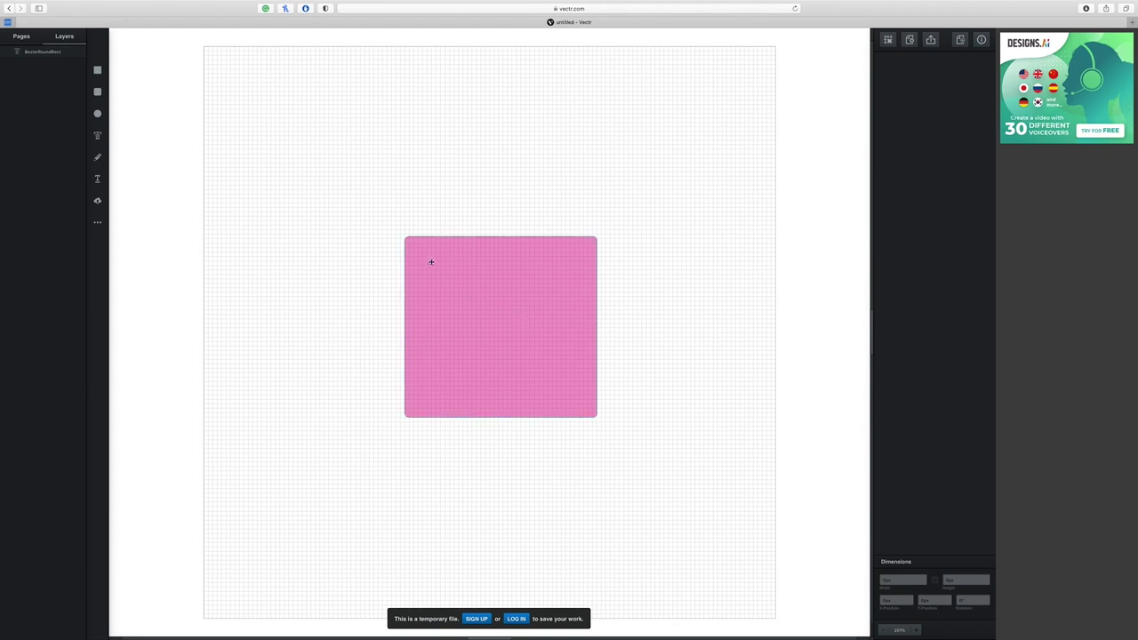
Draw a triangle from More Shapes above the head's top-left edge
{"action": "left_click", "coordinate": [96, 223]}
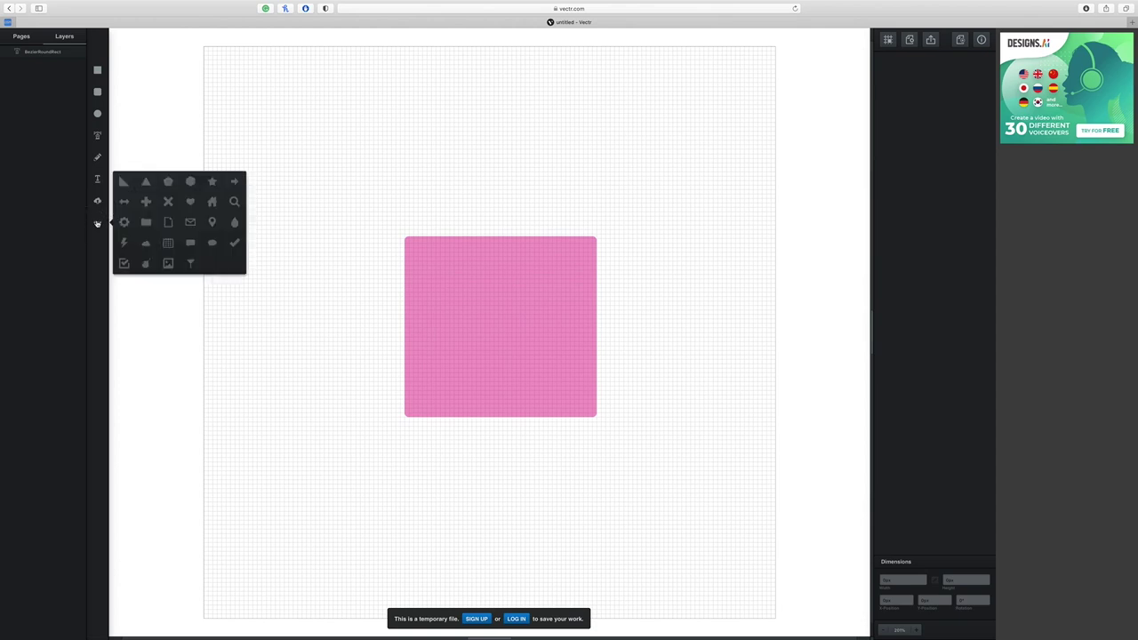
{"action": "left_click", "coordinate": [146, 185]}
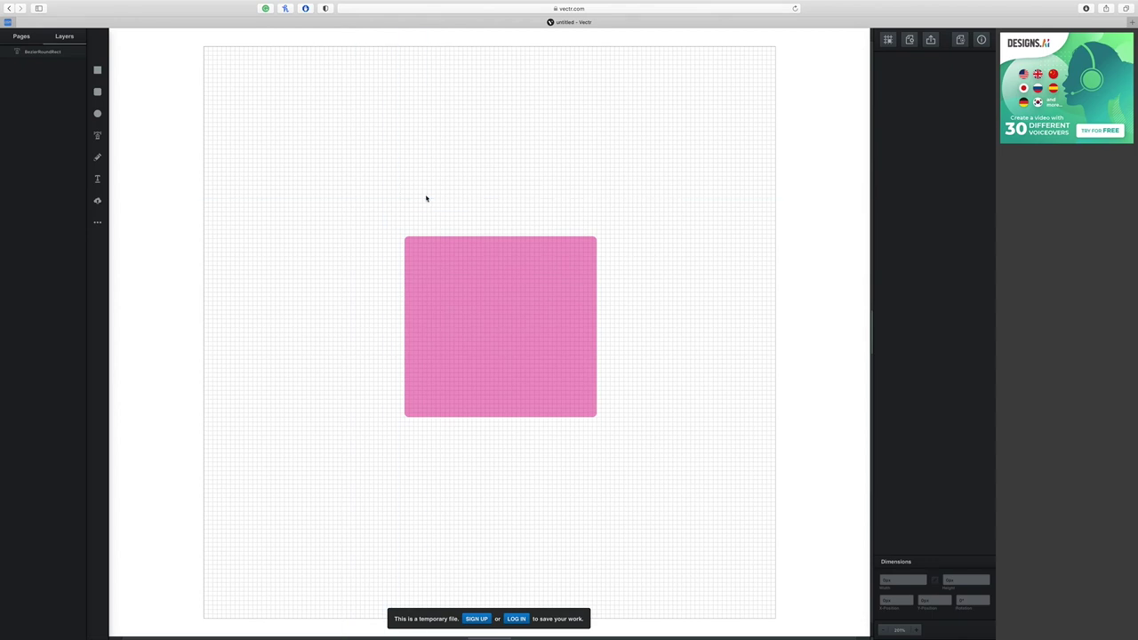
{"action": "left_click_drag", "start_coordinate": [427, 197], "coordinate": [476, 238]}
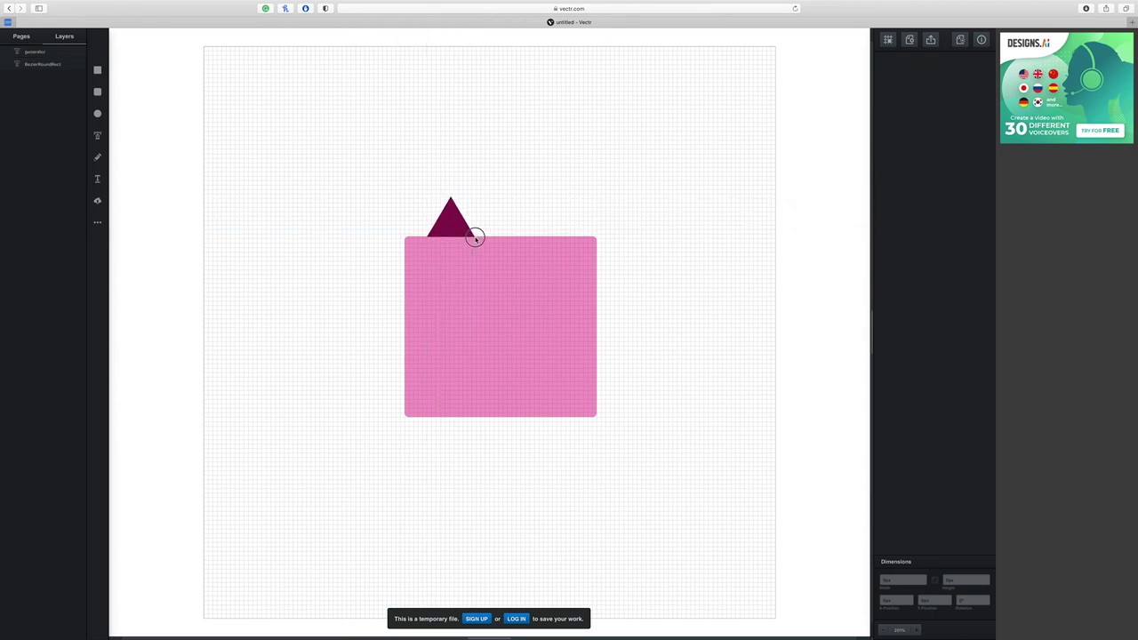
{"action": "left_click", "coordinate": [640, 167]}
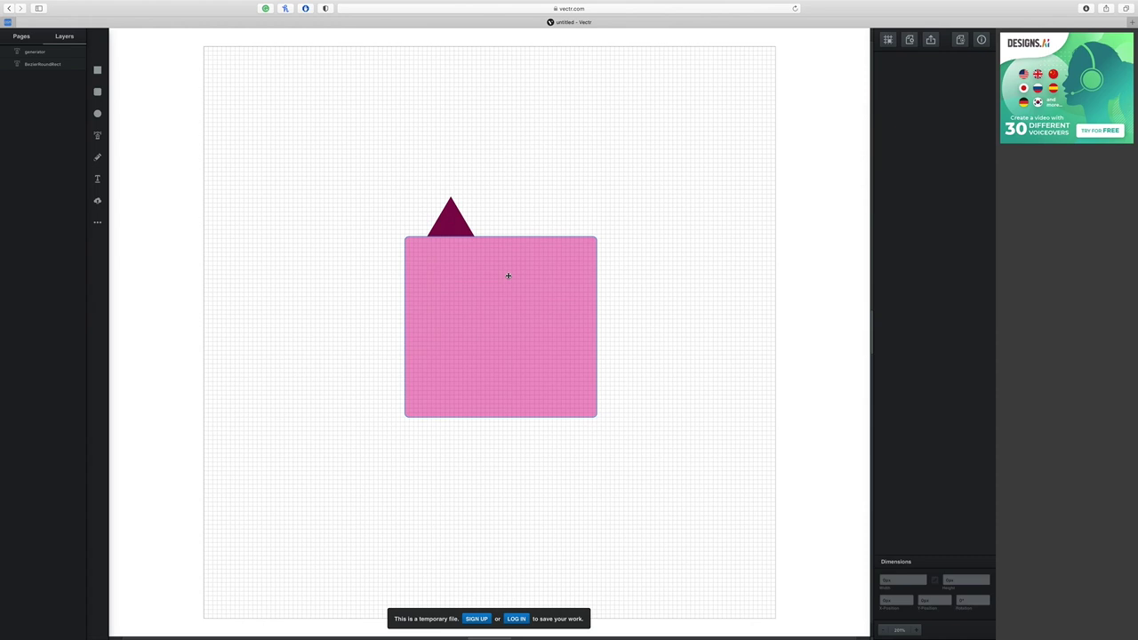
Change the triangle's fill to pink and enter point editing on it
{"action": "left_click", "coordinate": [443, 224]}
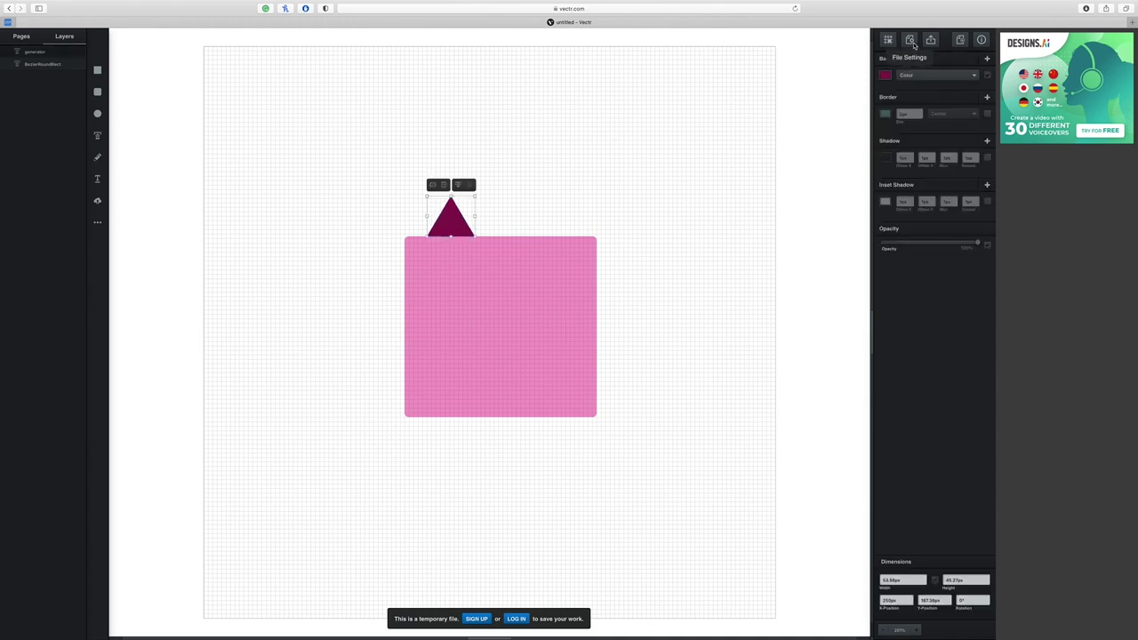
{"action": "left_click", "coordinate": [885, 75]}
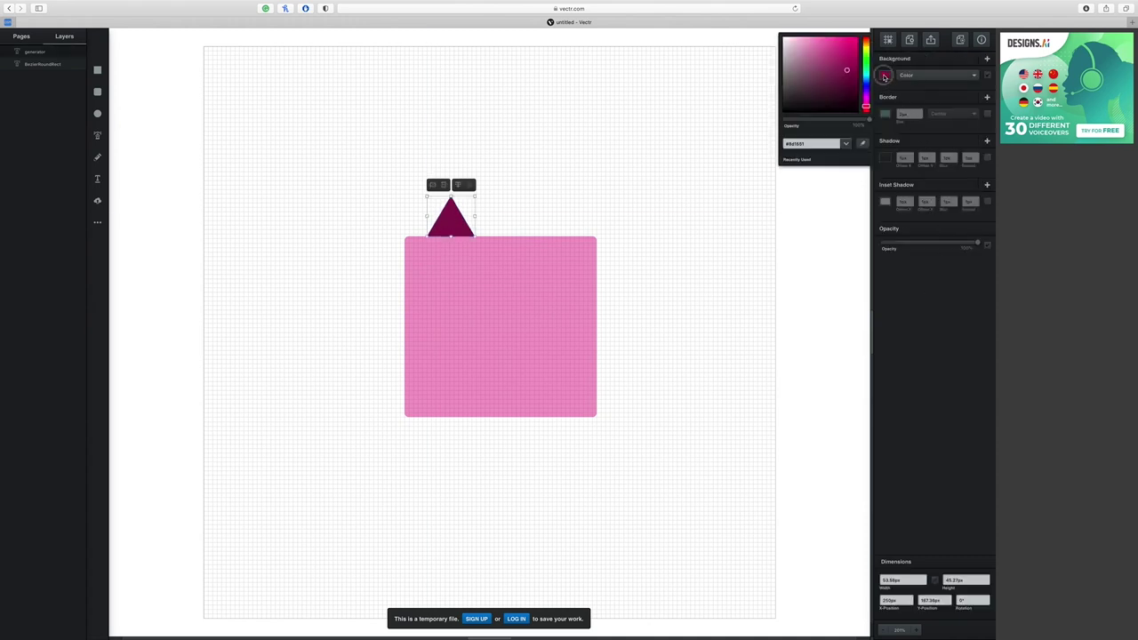
{"action": "mouse_move", "coordinate": [838, 71]}
{"action": "left_mouse_down"}
{"action": "mouse_move", "coordinate": [811, 47]}
{"action": "mouse_move", "coordinate": [807, 56]}
{"action": "left_mouse_up"}
{"action": "left_click", "coordinate": [672, 258]}
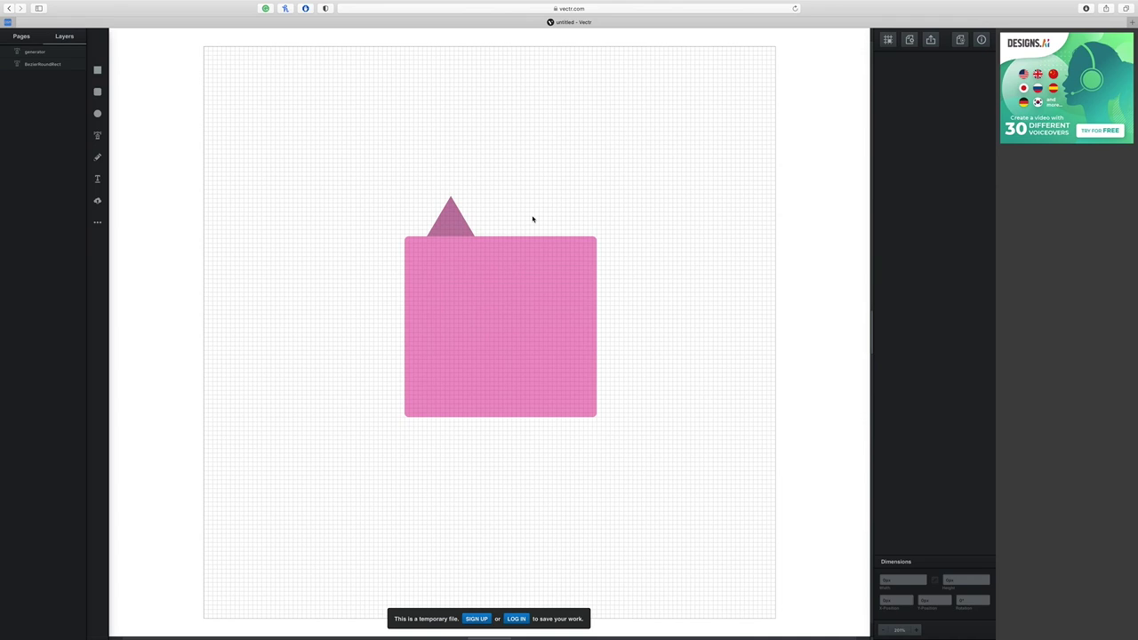
{"action": "left_click", "coordinate": [454, 231]}
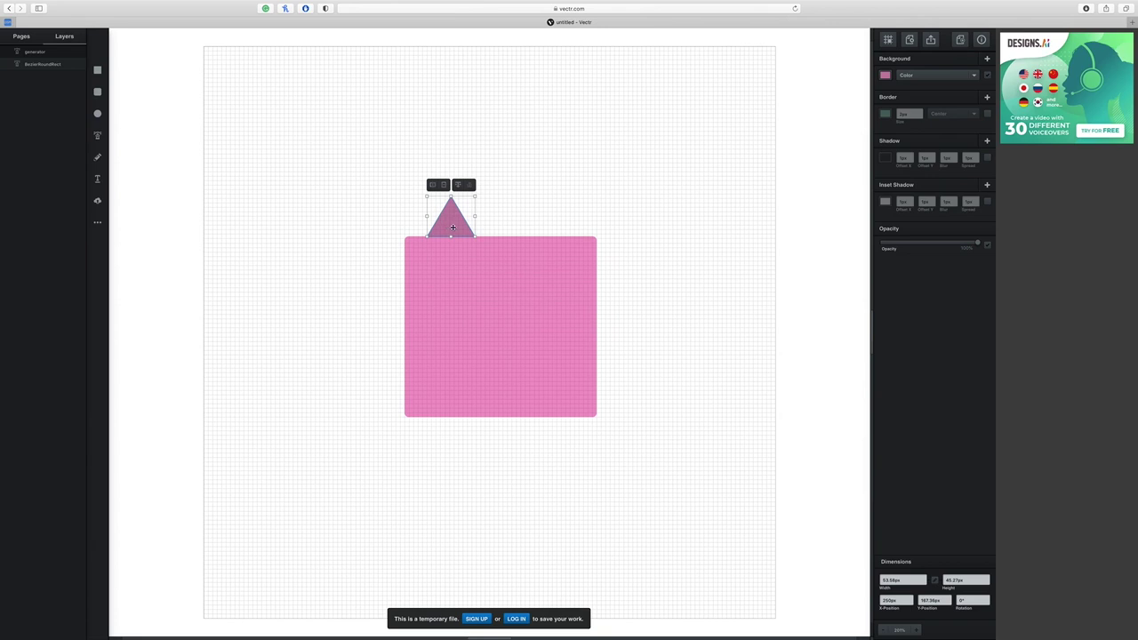
{"action": "double_click", "coordinate": [454, 226]}
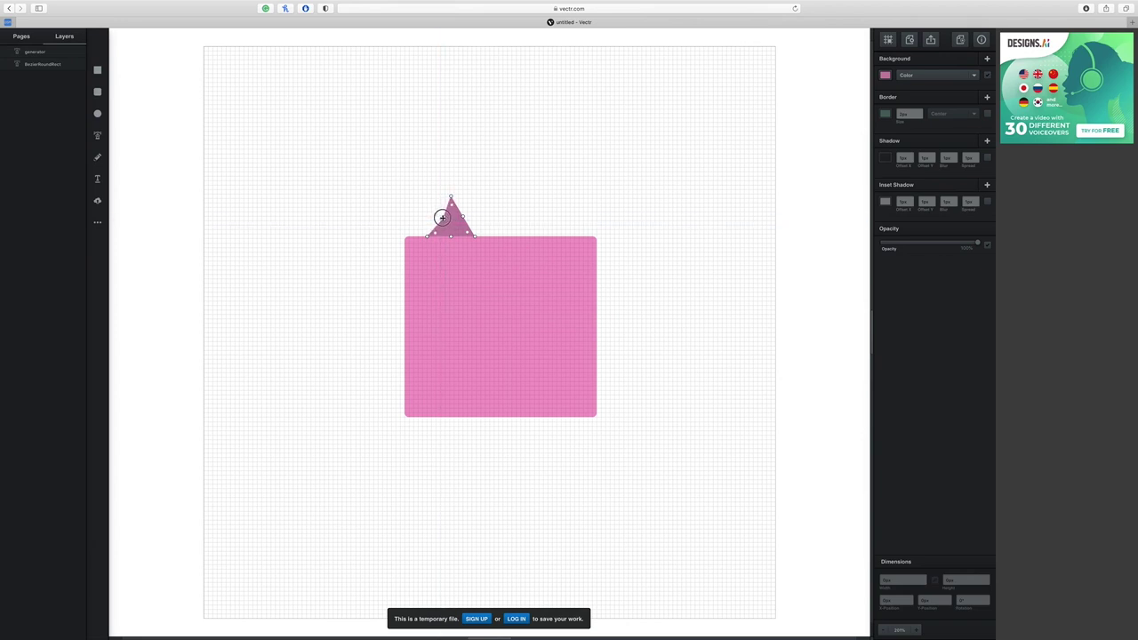
Curve the triangle's left edge outward and adjust its points into a rounded ear
{"action": "left_click_drag", "start_coordinate": [442, 218], "coordinate": [416, 210]}
{"action": "left_click", "coordinate": [460, 224]}
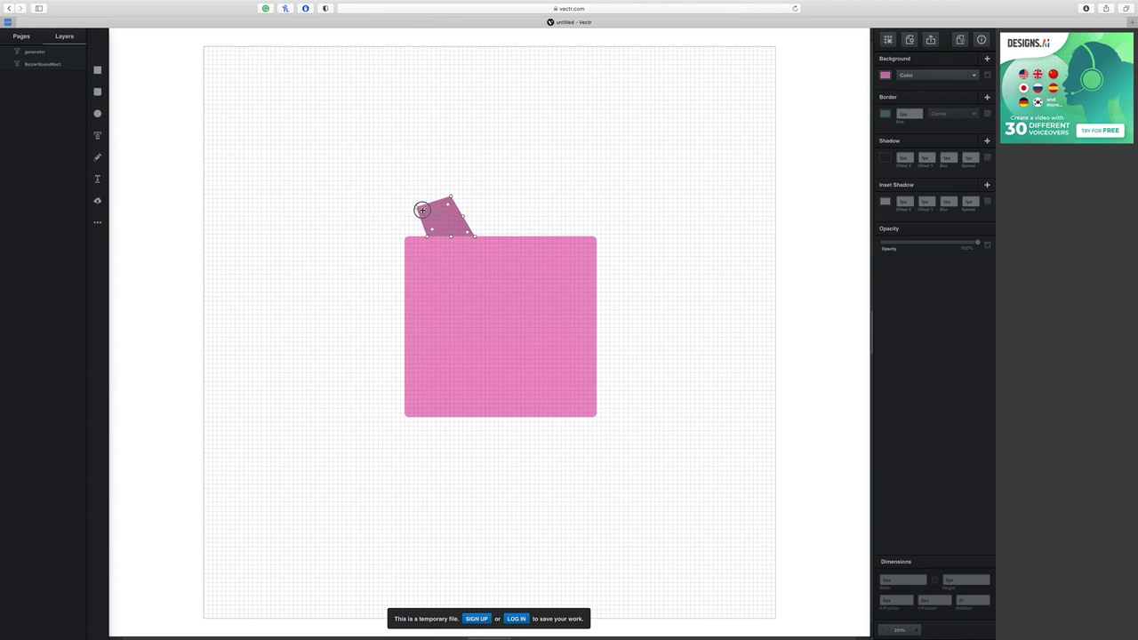
{"action": "left_click", "coordinate": [492, 201]}
{"action": "left_click", "coordinate": [553, 192]}
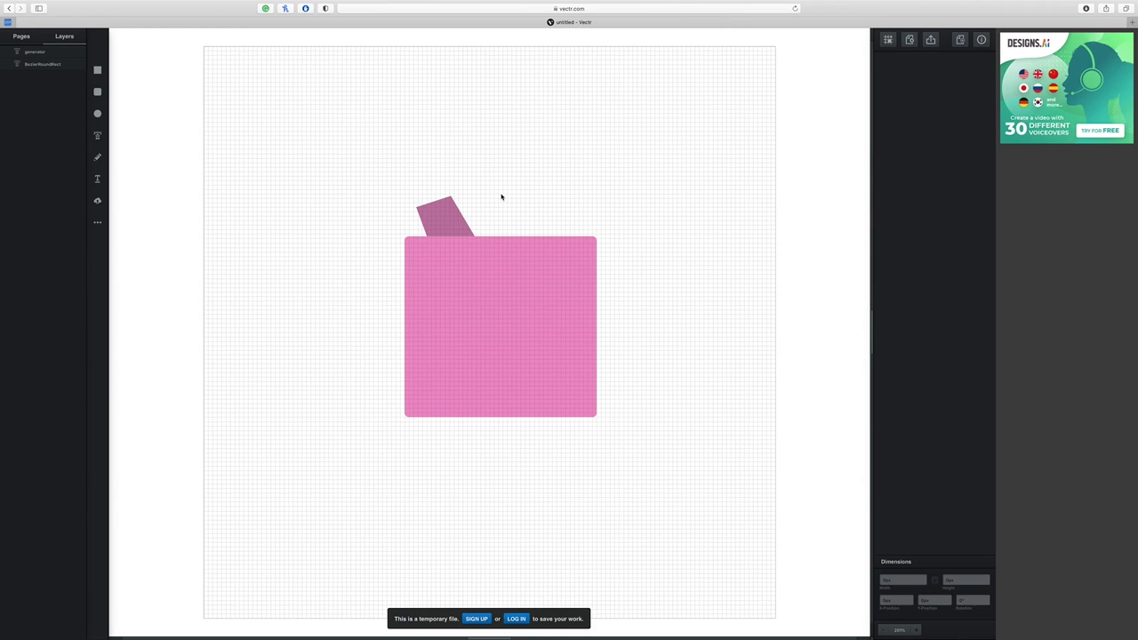
{"action": "key", "text": "super+z"}
{"action": "left_click", "coordinate": [444, 219]}
{"action": "double_click", "coordinate": [450, 214]}
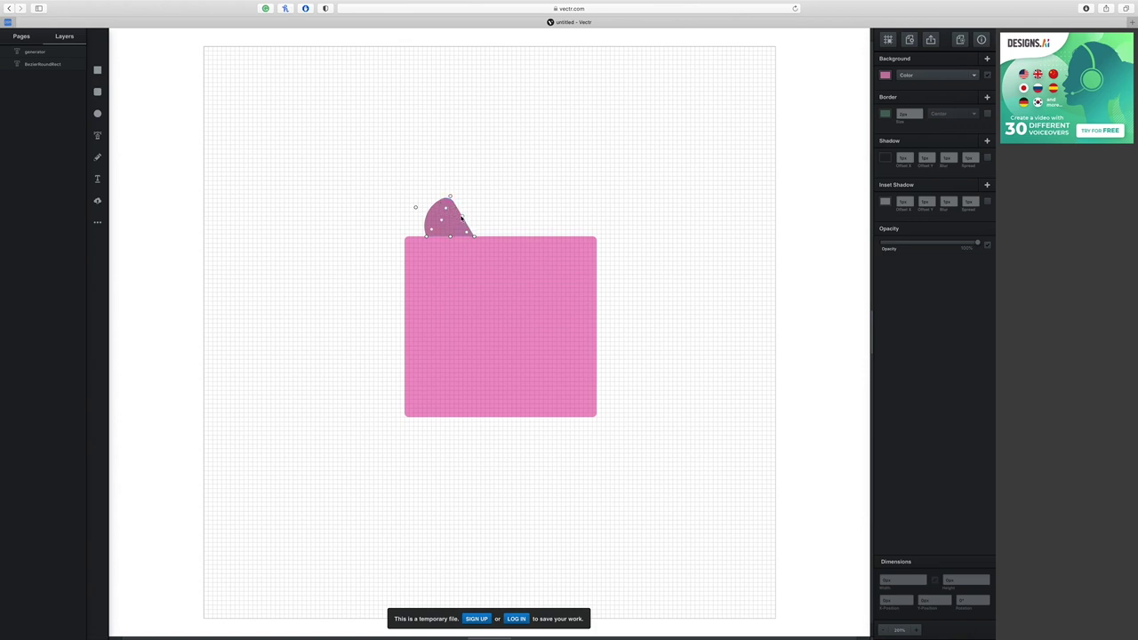
{"action": "left_click_drag", "start_coordinate": [455, 214], "coordinate": [458, 217]}
{"action": "left_click", "coordinate": [506, 216]}
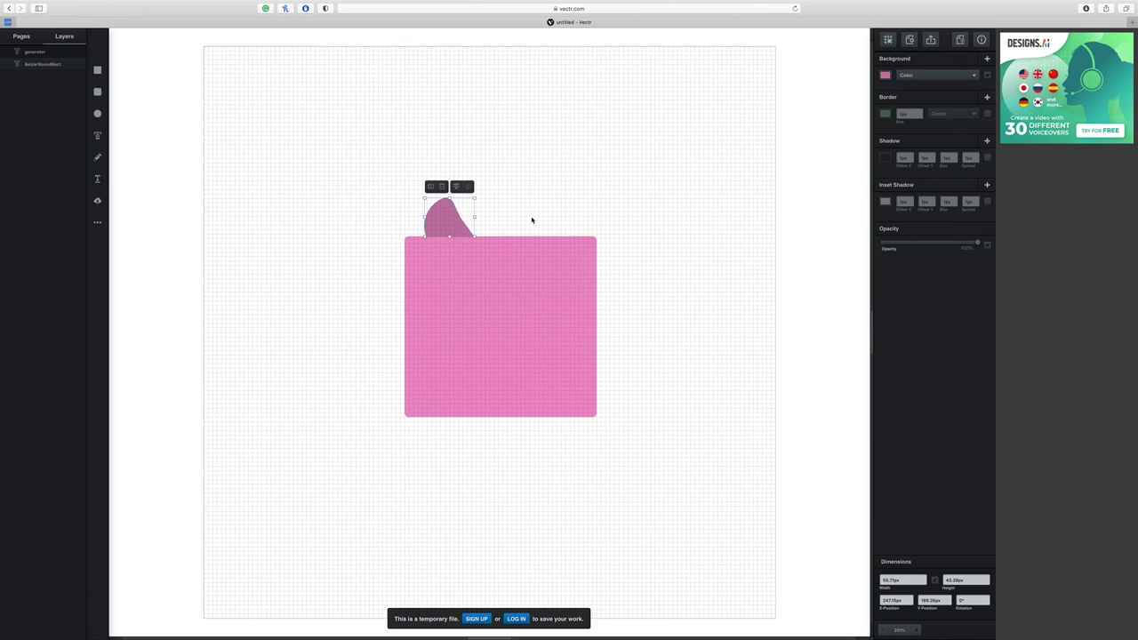
Duplicate the ear with Cmd+D, darken the copy's fill, and fit it inside as the inner ear
{"action": "left_click", "coordinate": [531, 219]}
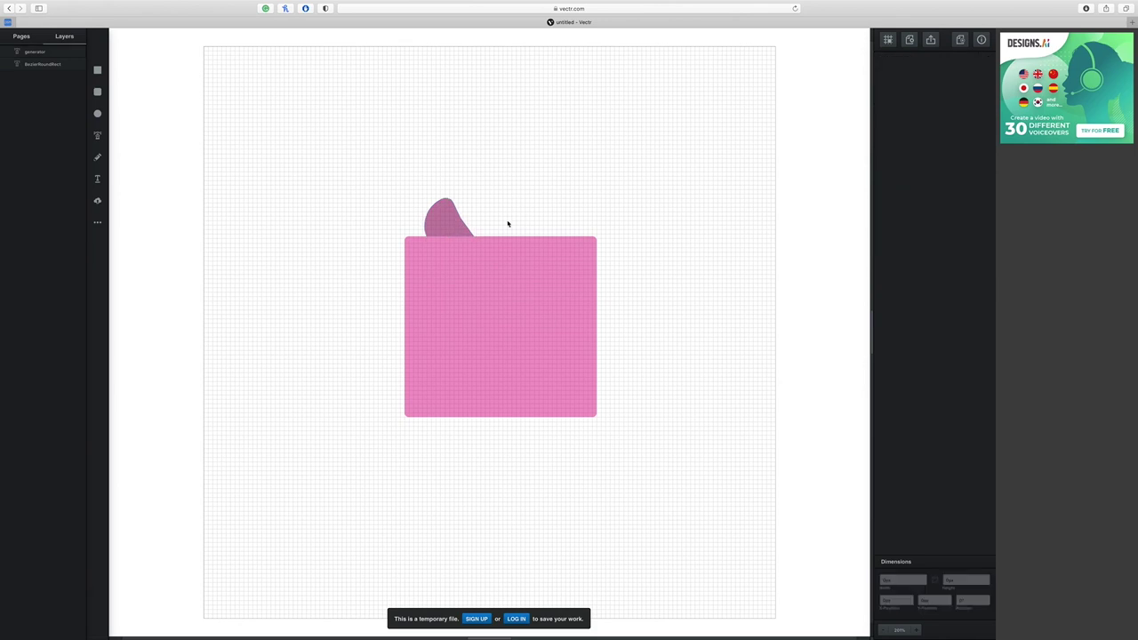
{"action": "left_click", "coordinate": [462, 227]}
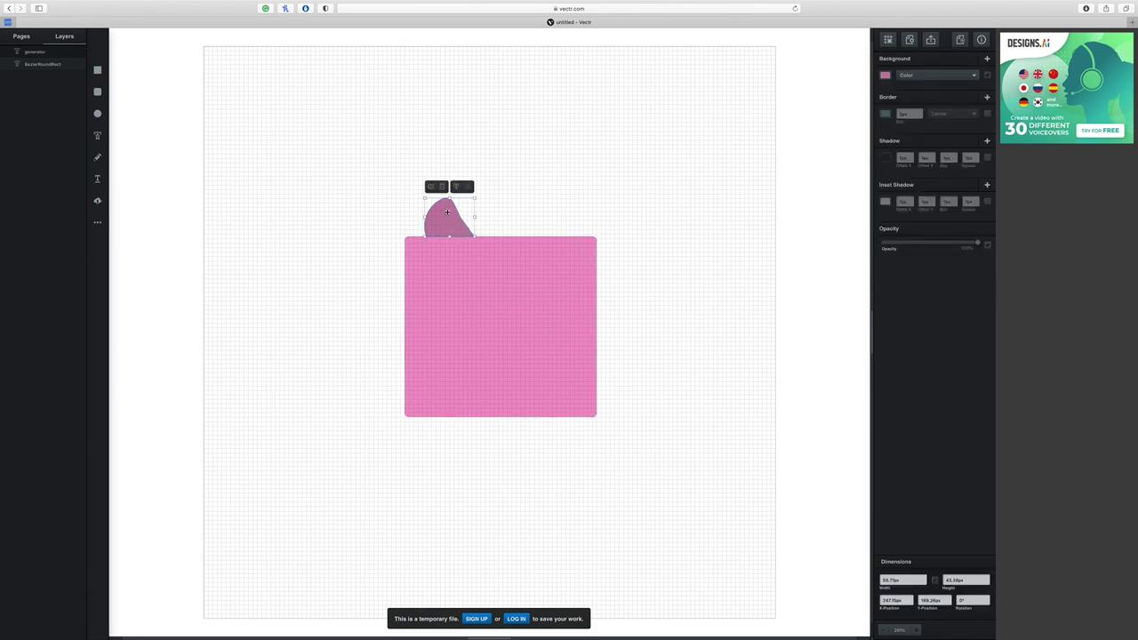
{"action": "left_click", "coordinate": [527, 206]}
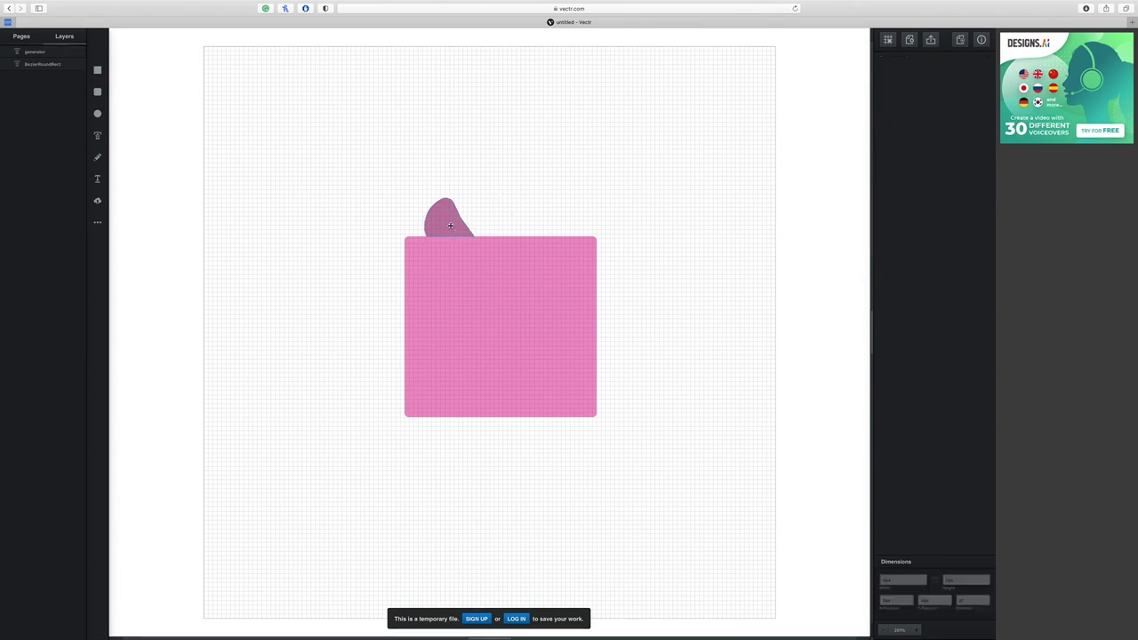
{"action": "left_click", "coordinate": [463, 225]}
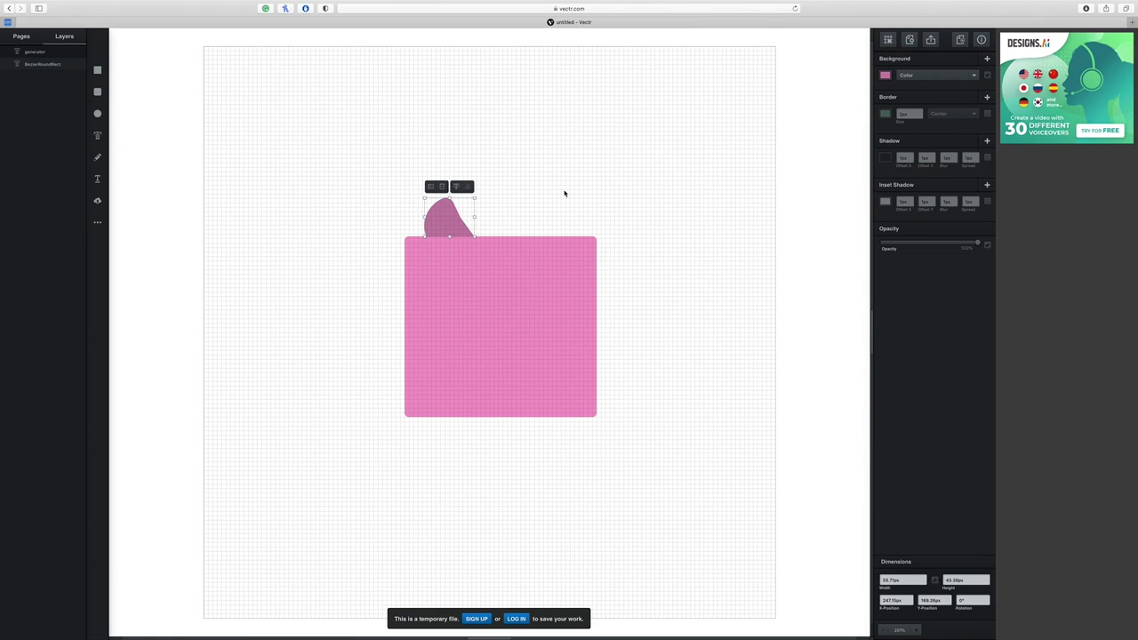
{"action": "key", "text": "super+d"}
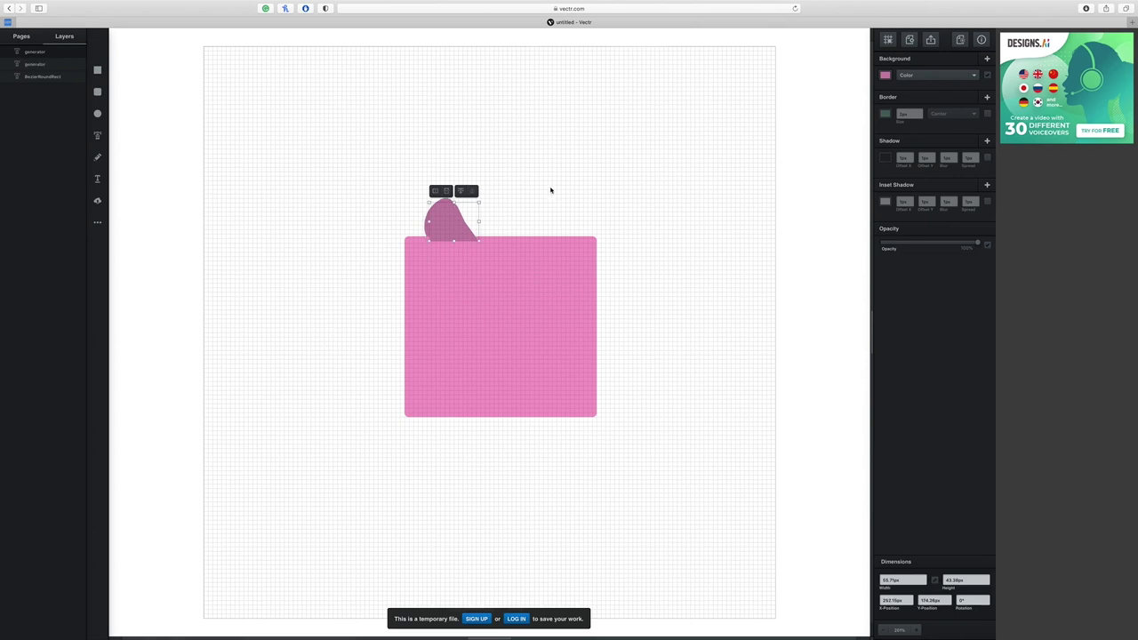
{"action": "left_click_drag", "start_coordinate": [475, 203], "coordinate": [449, 237]}
{"action": "left_click", "coordinate": [885, 78]}
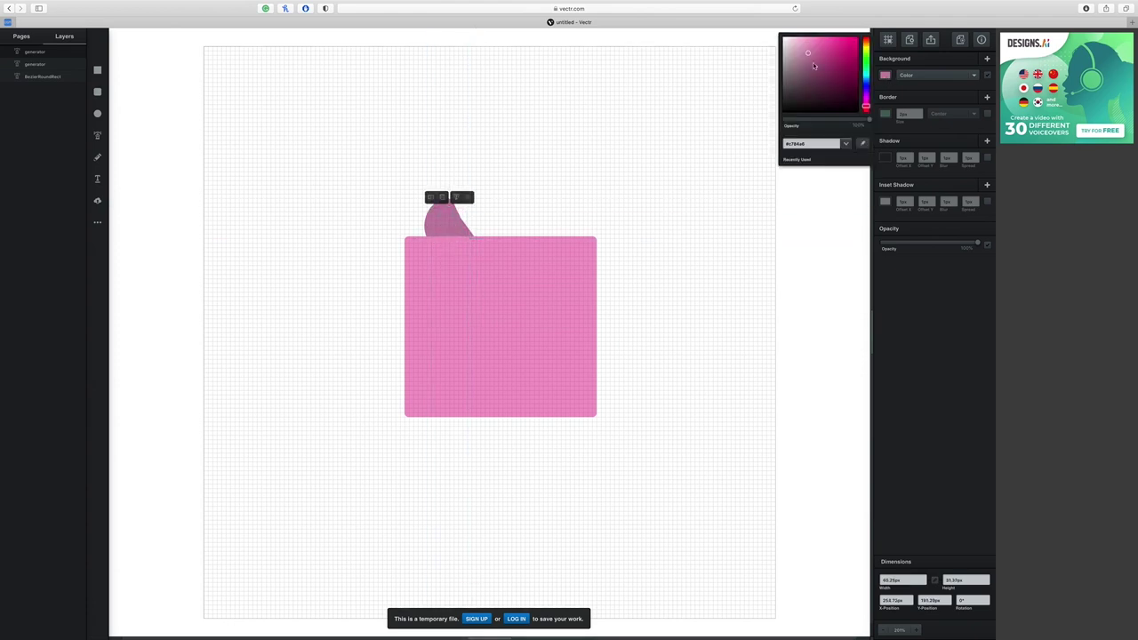
{"action": "mouse_move", "coordinate": [812, 62]}
{"action": "left_mouse_down"}
{"action": "mouse_move", "coordinate": [805, 56]}
{"action": "mouse_move", "coordinate": [805, 75]}
{"action": "left_mouse_up"}
{"action": "left_click", "coordinate": [648, 173]}
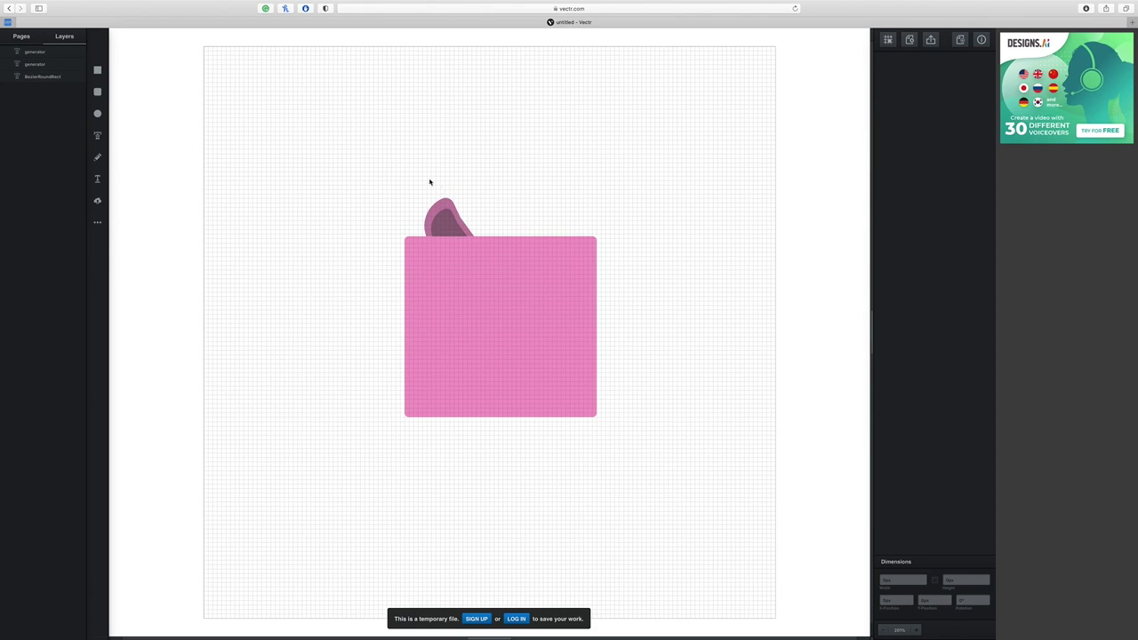
Copy both ear pieces to the head's top-right and flip them horizontally
{"action": "left_click_drag", "start_coordinate": [422, 183], "coordinate": [488, 237]}
{"action": "left_click_drag", "start_coordinate": [421, 160], "coordinate": [549, 218]}
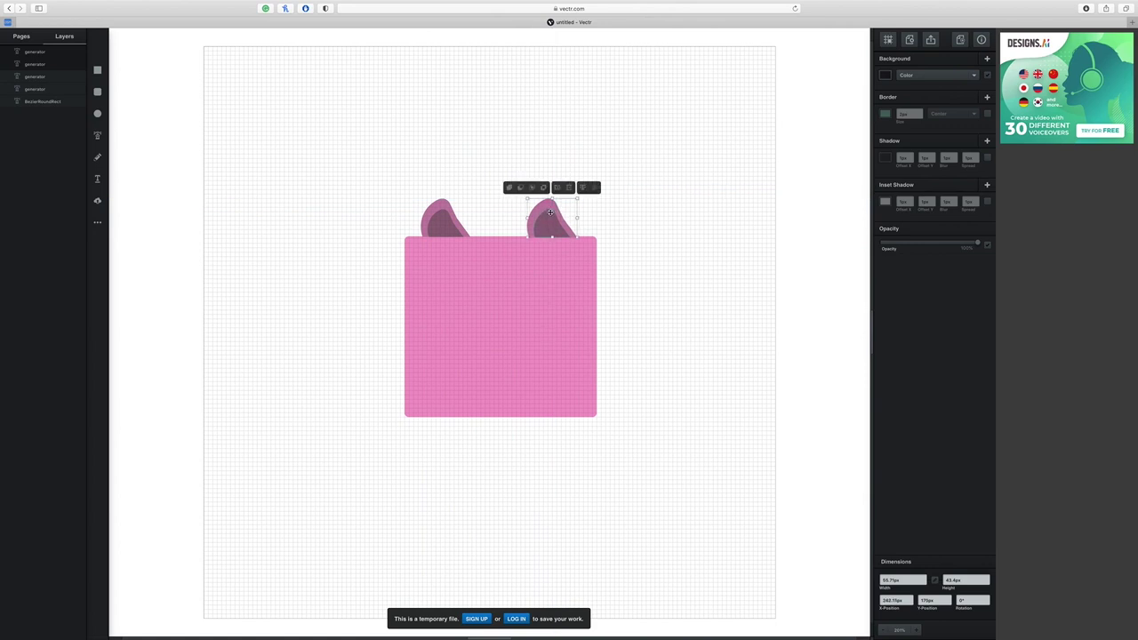
{"action": "left_click", "coordinate": [558, 188]}
Try the subtract, union, intersect and exclude boolean operations on the right ear, then undo
{"action": "left_click", "coordinate": [568, 188]}
{"action": "left_click", "coordinate": [544, 188]}
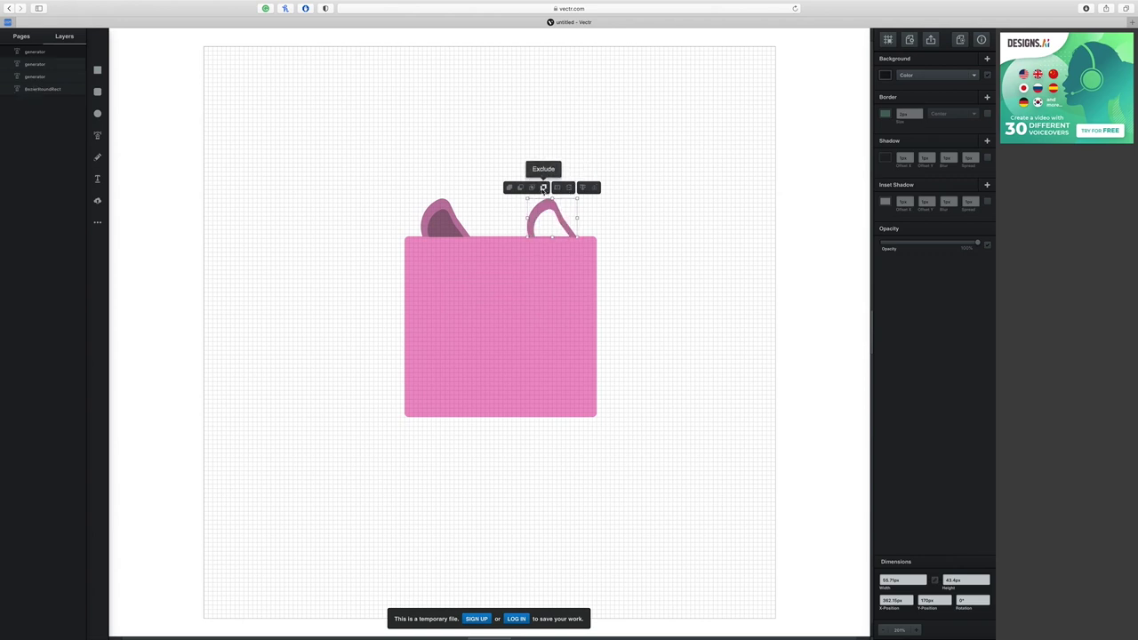
{"action": "left_click", "coordinate": [521, 187]}
{"action": "left_click", "coordinate": [509, 188]}
{"action": "left_click", "coordinate": [532, 188]}
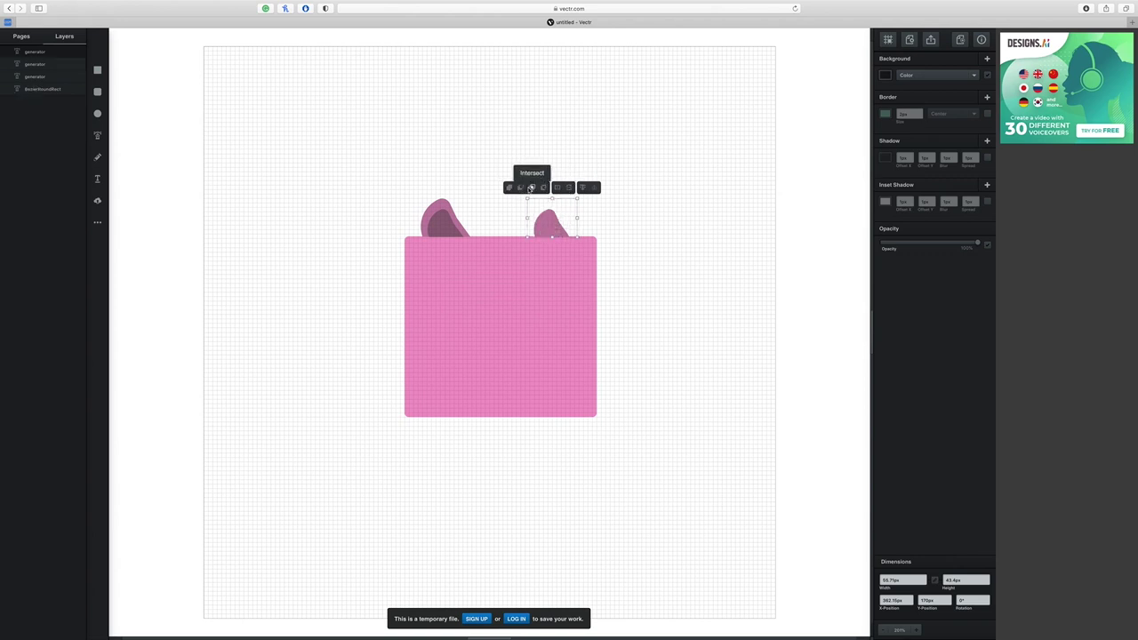
{"action": "left_click", "coordinate": [544, 188]}
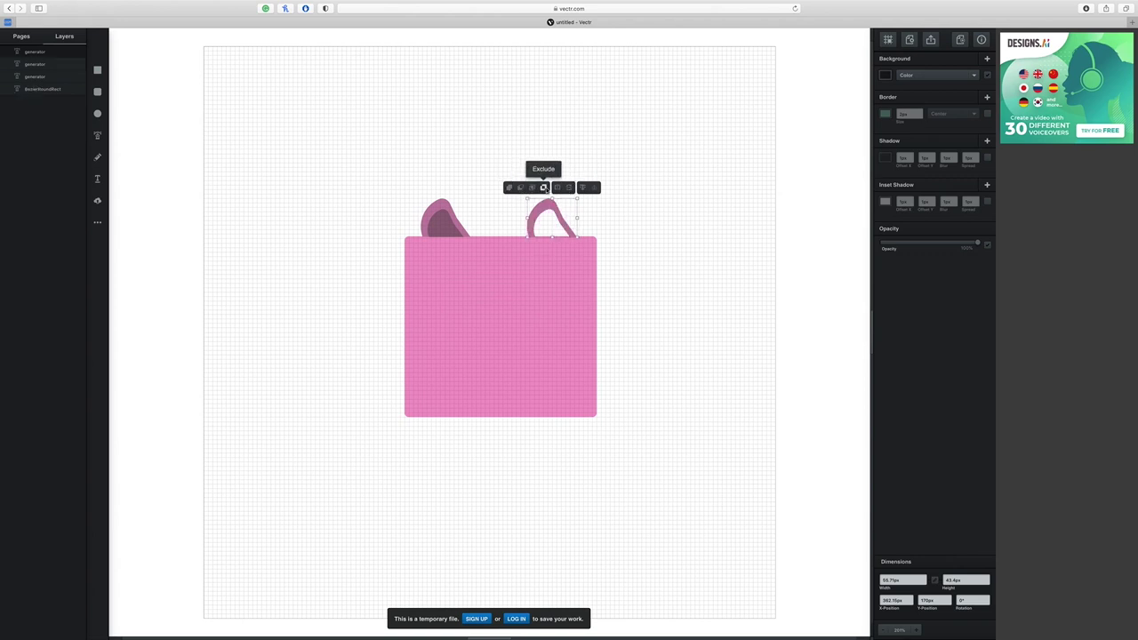
{"action": "key", "text": "super+z"}
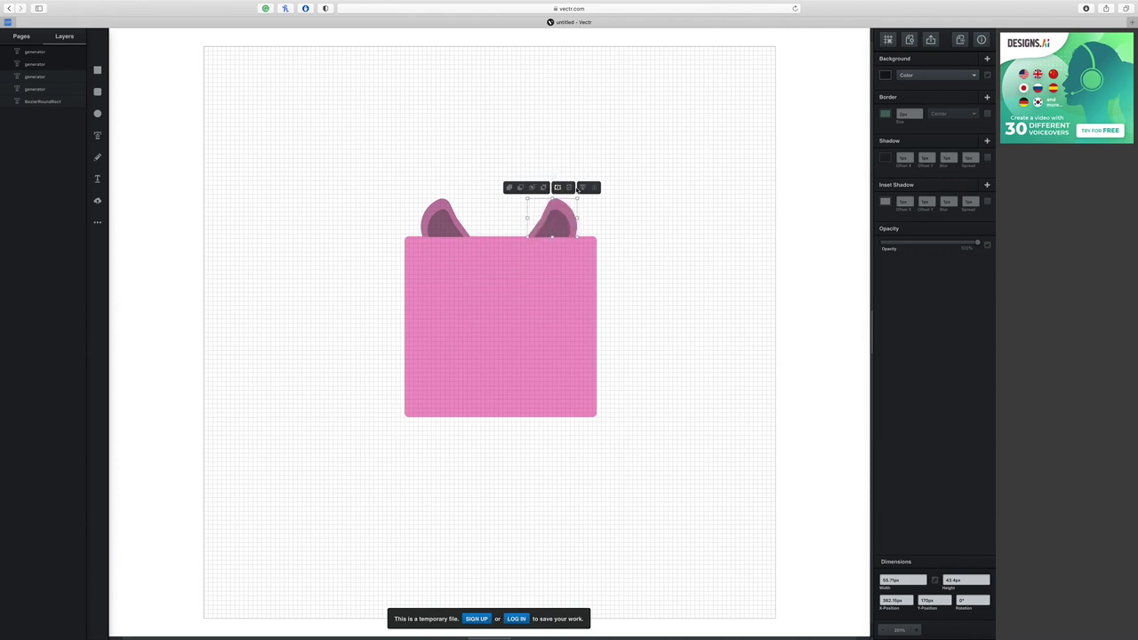
Reposition the right ear's dark inner piece
{"action": "left_click", "coordinate": [633, 220]}
{"action": "left_click_drag", "start_coordinate": [527, 176], "coordinate": [569, 225]}
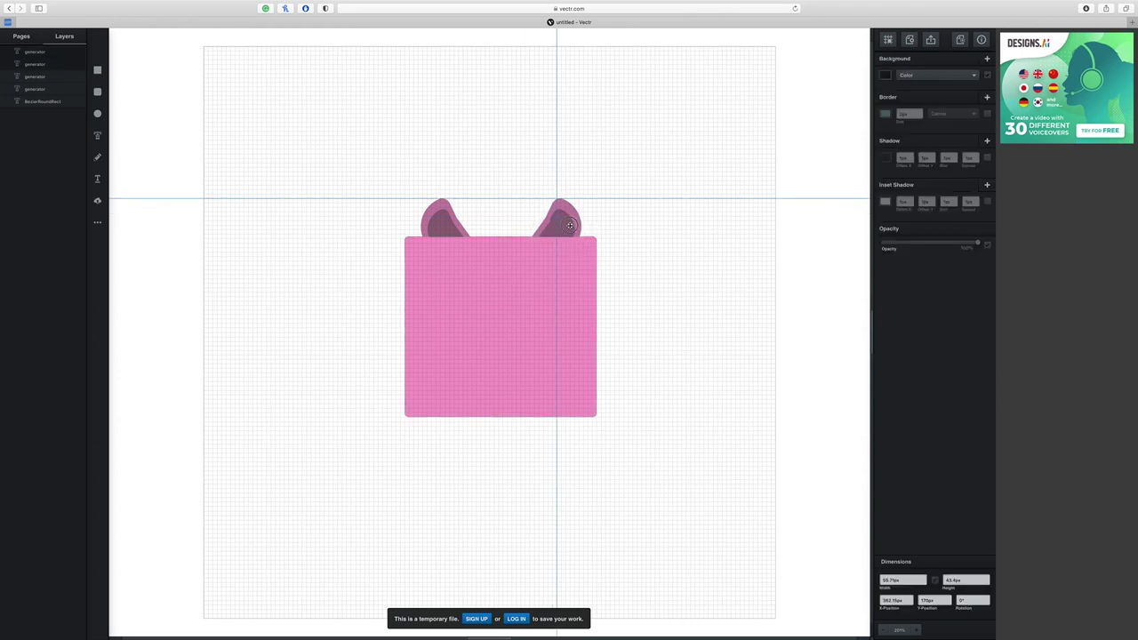
{"action": "left_click", "coordinate": [646, 228]}
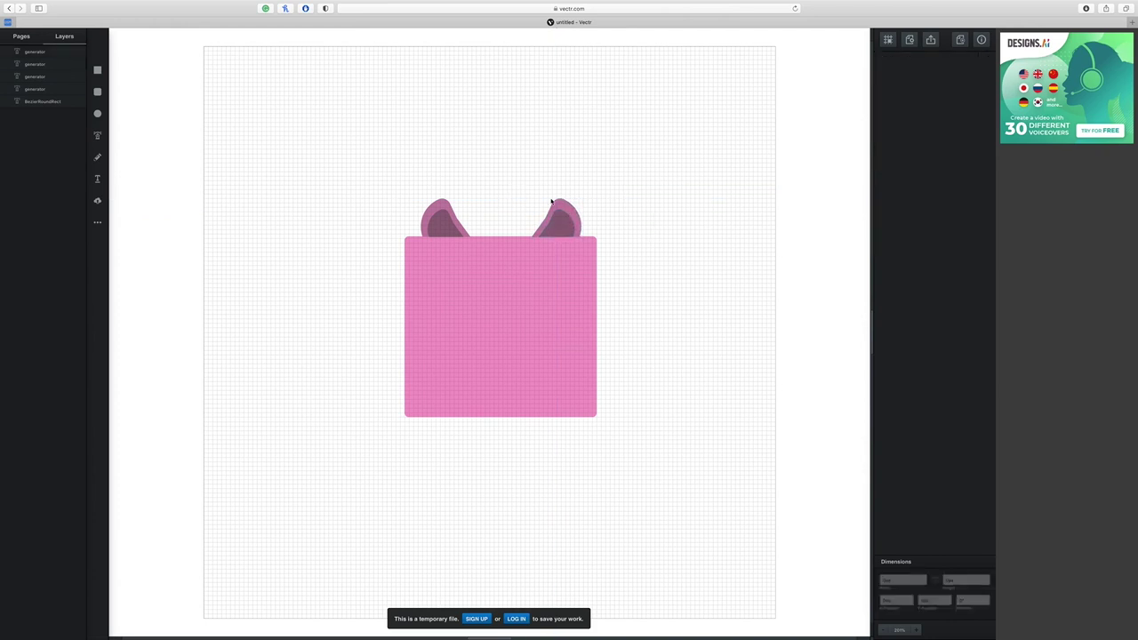
{"action": "mouse_move", "coordinate": [560, 220]}
{"action": "left_mouse_down"}
{"action": "mouse_move", "coordinate": [508, 214]}
{"action": "mouse_move", "coordinate": [558, 219]}
{"action": "left_mouse_up"}
{"action": "left_click", "coordinate": [618, 221]}
{"action": "left_click_drag", "start_coordinate": [521, 169], "coordinate": [591, 234]}
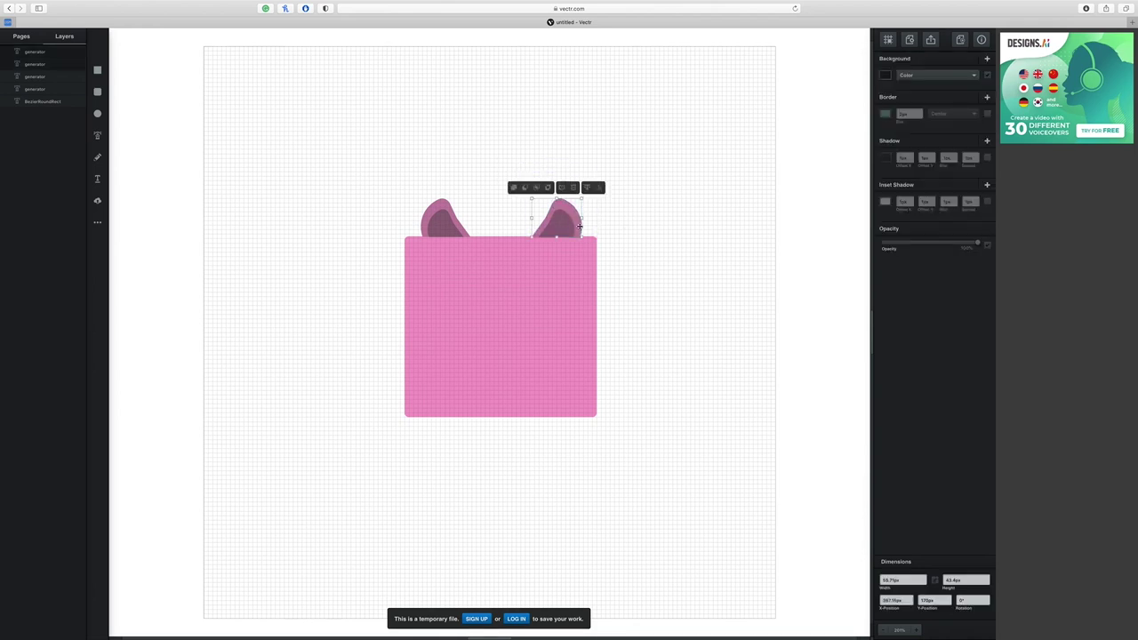
{"action": "right_click", "coordinate": [570, 229]}
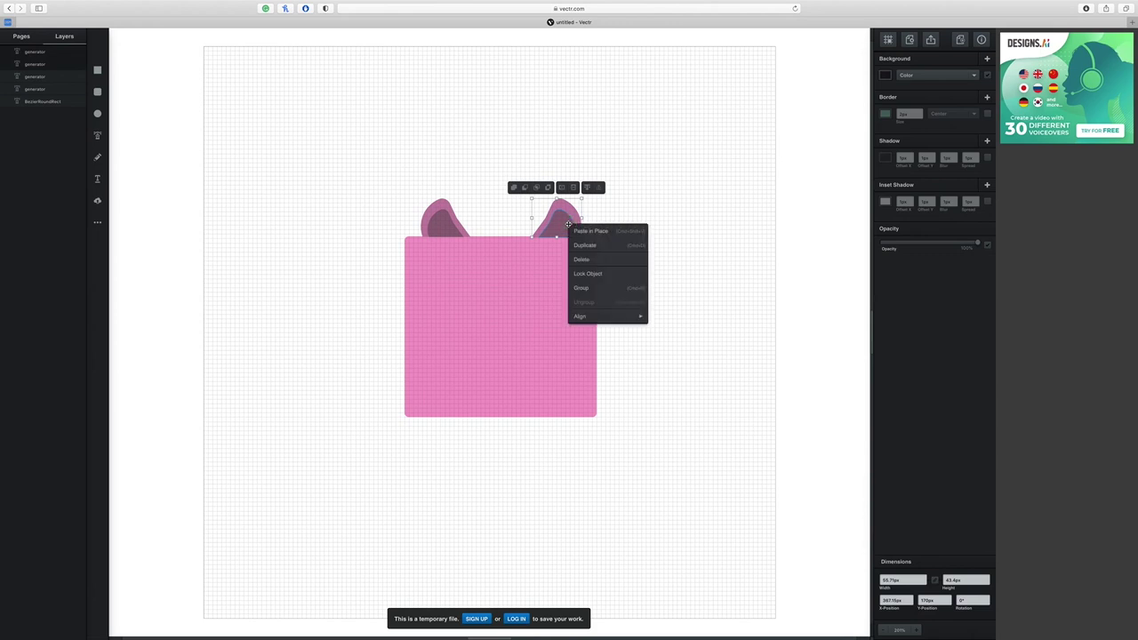
{"action": "left_click", "coordinate": [617, 292]}
{"action": "left_click", "coordinate": [617, 292]}
{"action": "left_click_drag", "start_coordinate": [582, 210], "coordinate": [699, 142]}
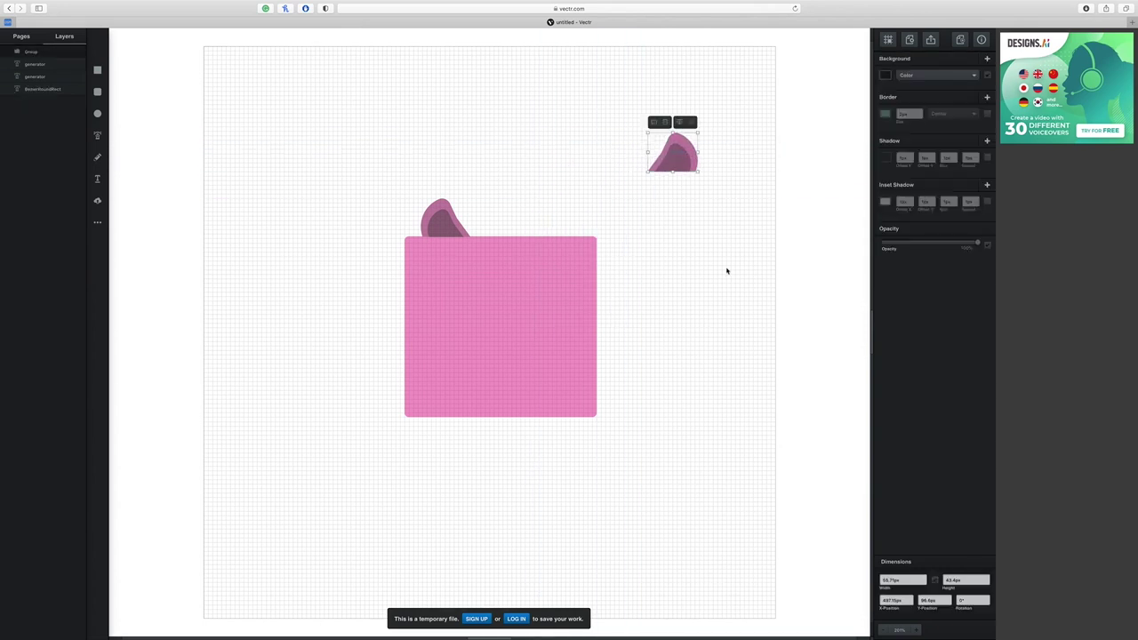
{"action": "key", "text": "super+z"}
{"action": "key", "text": "super+z"}
{"action": "key", "text": "super+z"}
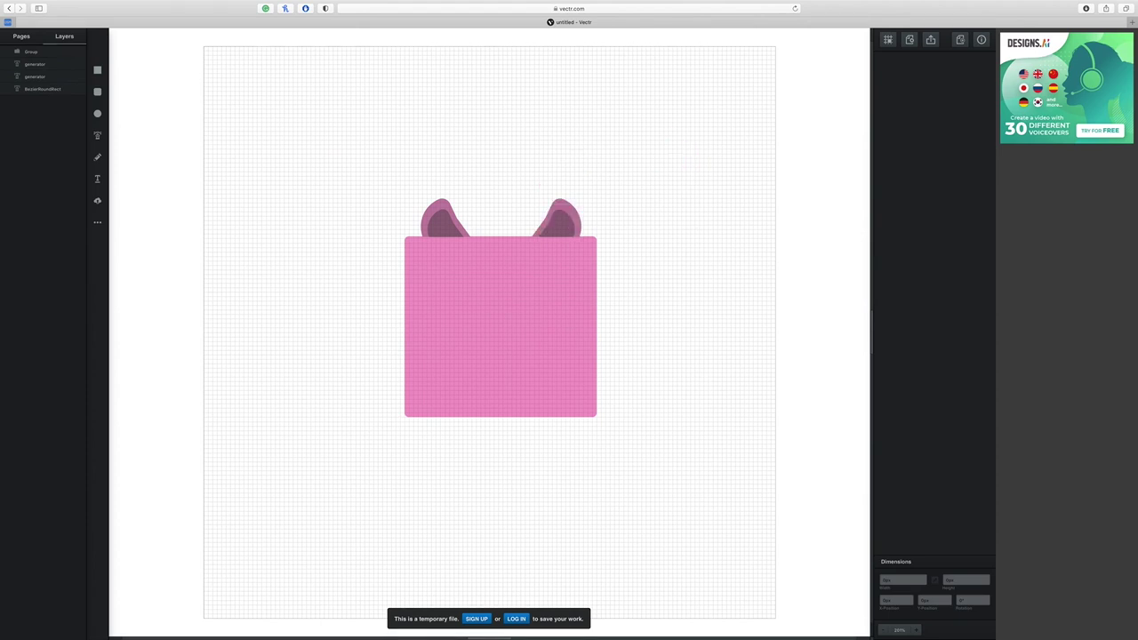
{"action": "left_click_drag", "start_coordinate": [383, 166], "coordinate": [469, 237]}
{"action": "key", "text": "super+g"}
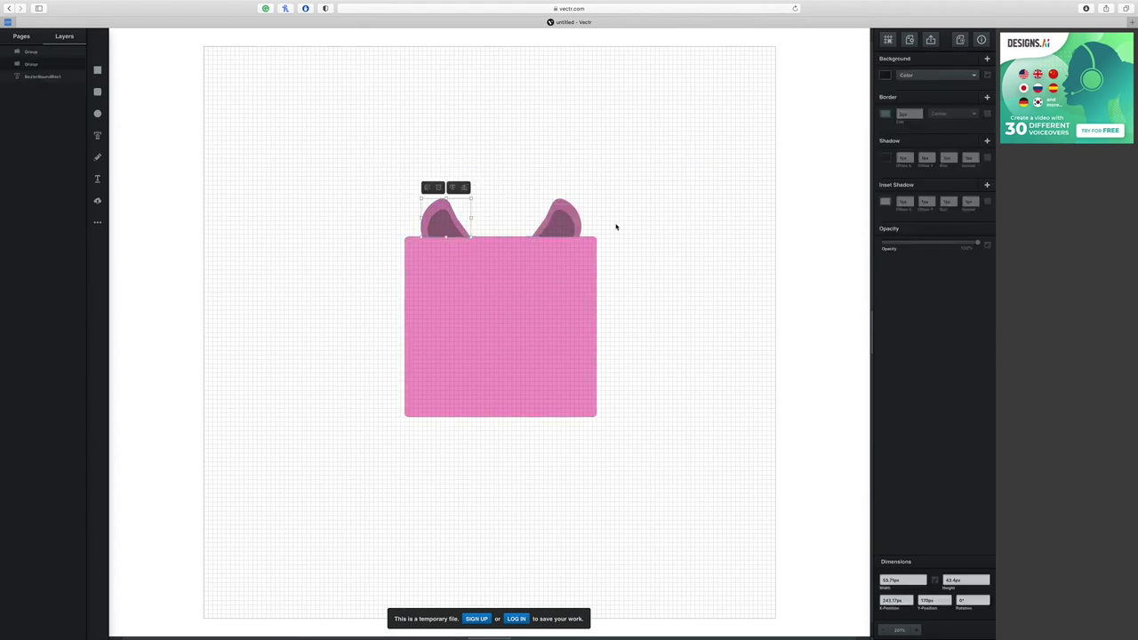
{"action": "left_click", "coordinate": [614, 225]}
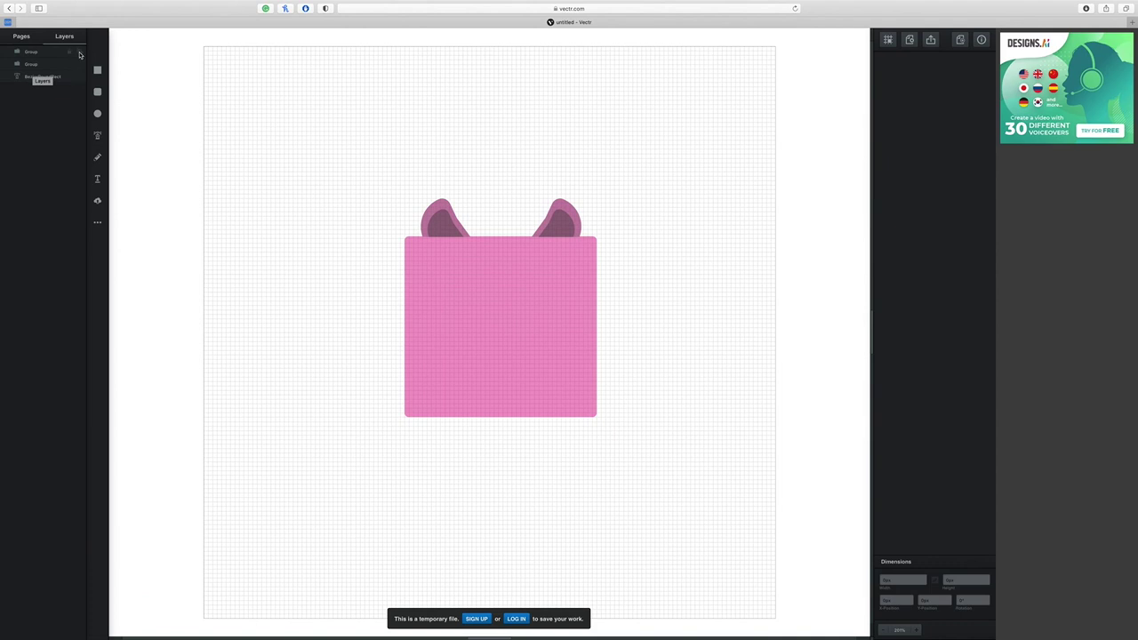
{"action": "left_click", "coordinate": [77, 52]}
{"action": "left_click", "coordinate": [76, 53]}
{"action": "left_click", "coordinate": [79, 65]}
{"action": "left_click", "coordinate": [79, 65]}
{"action": "left_click", "coordinate": [43, 76]}
{"action": "left_click", "coordinate": [383, 175]}
{"action": "left_click", "coordinate": [475, 318]}
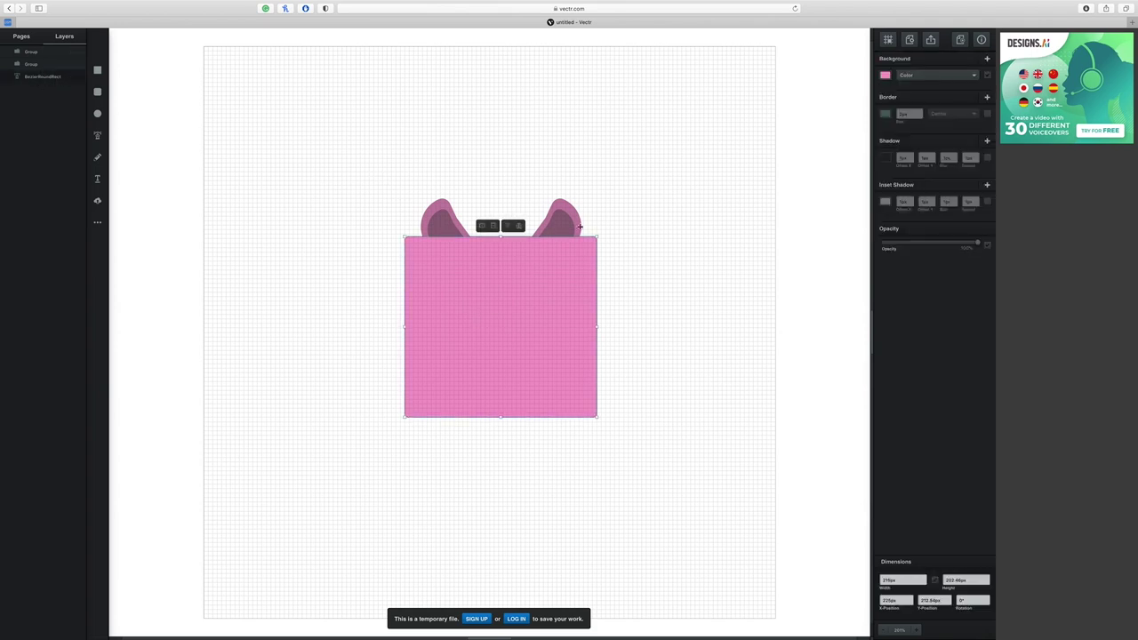
Draw a closed five-point notched hoof outline with the Pen Tool below the head's bottom-left corner
{"action": "left_click", "coordinate": [385, 307]}
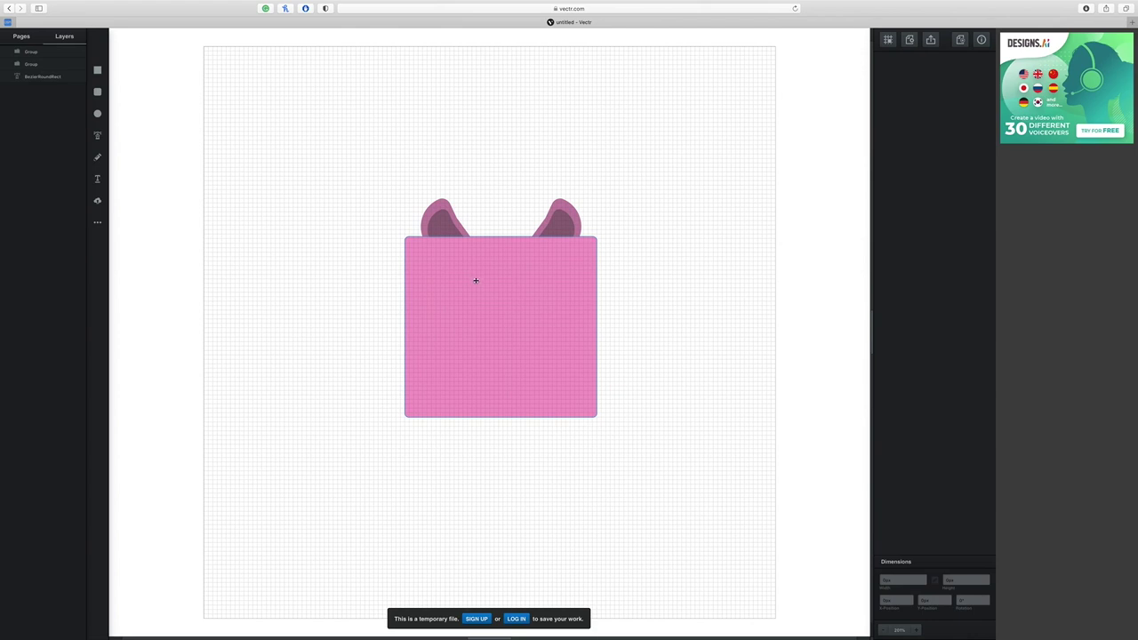
{"action": "left_click", "coordinate": [98, 136]}
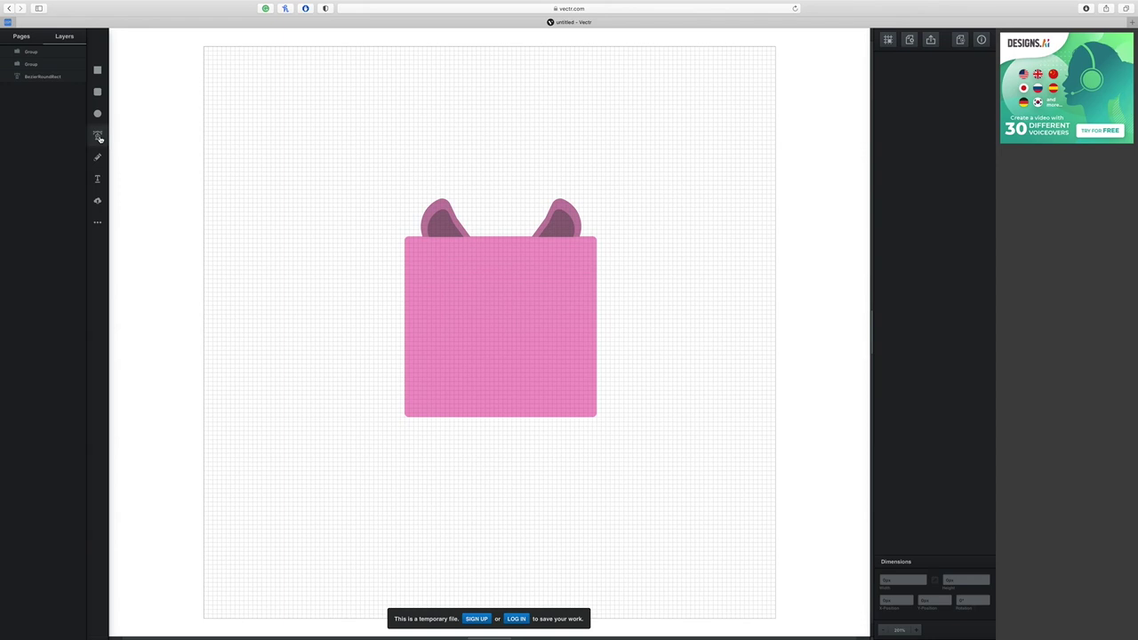
{"action": "left_click", "coordinate": [418, 418]}
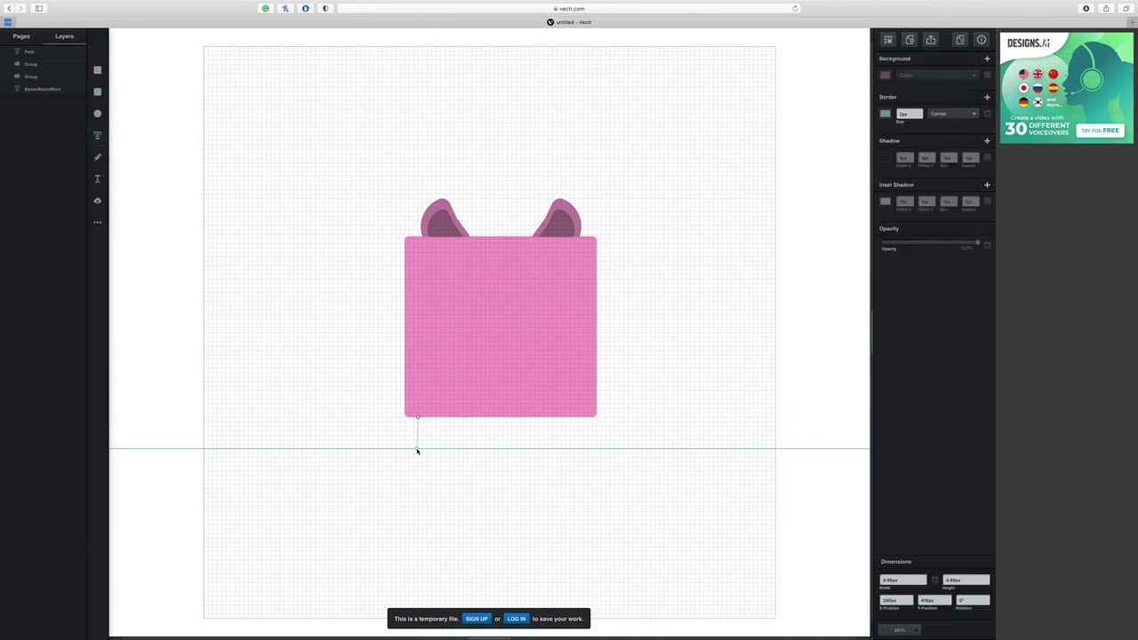
{"action": "left_click", "coordinate": [418, 446]}
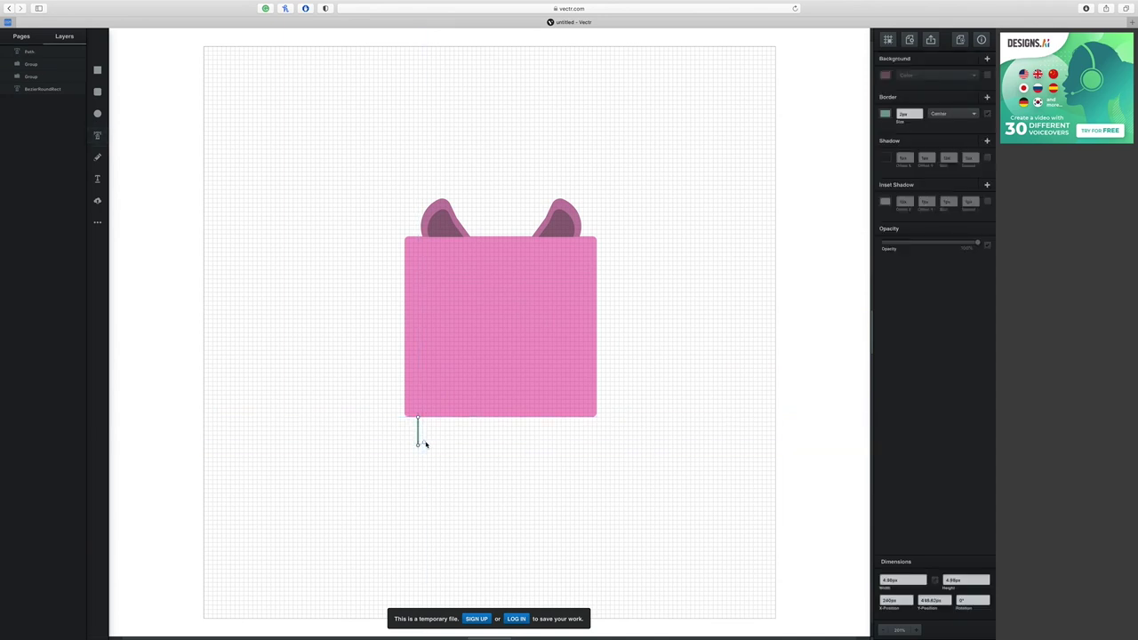
{"action": "left_click", "coordinate": [433, 435]}
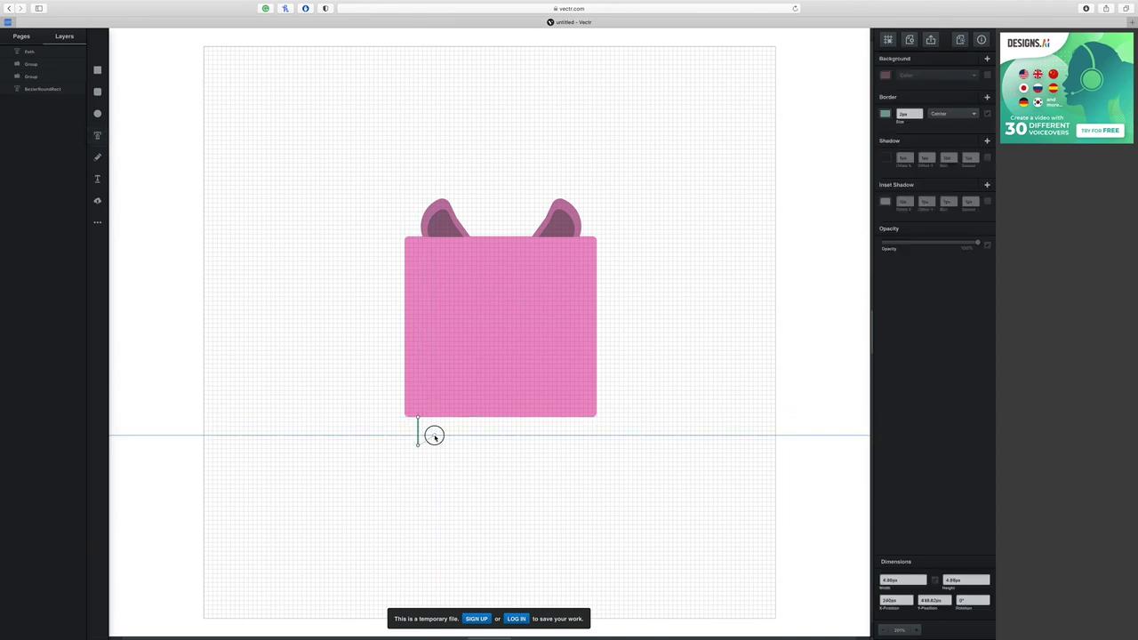
{"action": "left_click", "coordinate": [450, 449]}
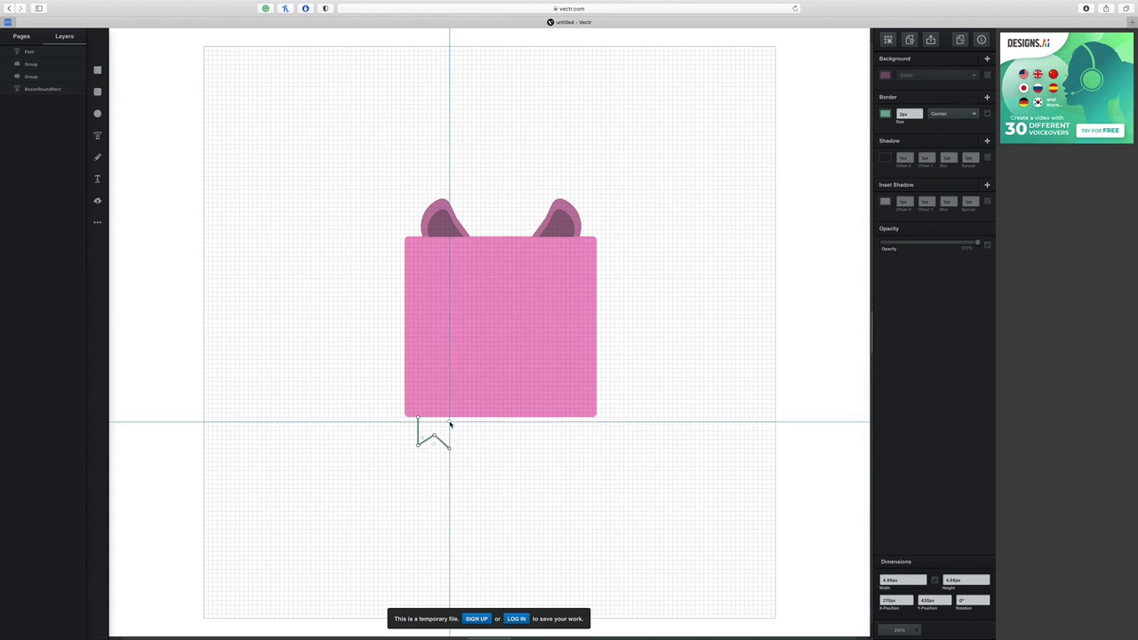
{"action": "left_click", "coordinate": [450, 417]}
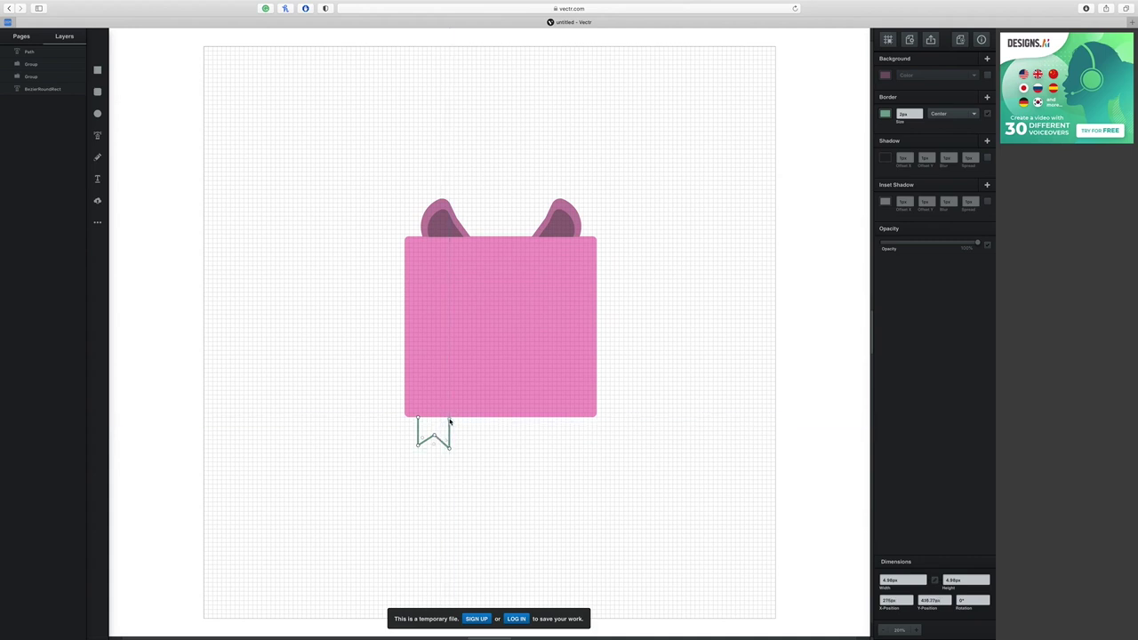
{"action": "left_click", "coordinate": [418, 418]}
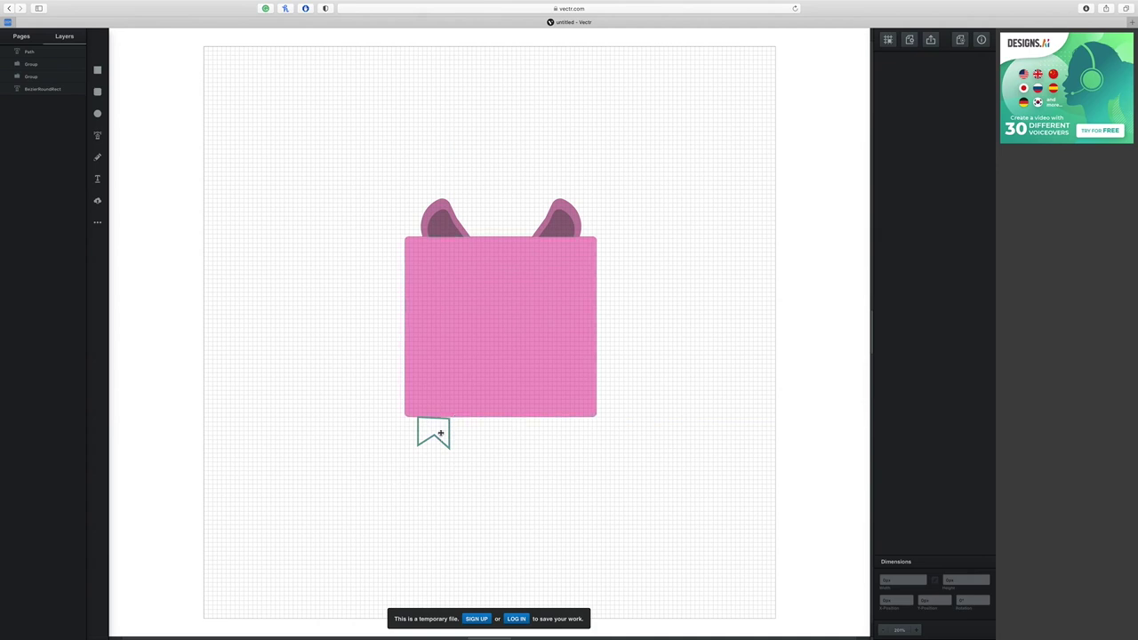
Raise the hoof's bottom-right point slightly to level the shape
{"action": "scroll", "coordinate": [442, 418], "scroll_direction": "down", "scroll_amount": 2}
{"action": "scroll", "coordinate": [445, 409], "scroll_direction": "down", "scroll_amount": 1}
{"action": "left_click", "coordinate": [449, 396]}
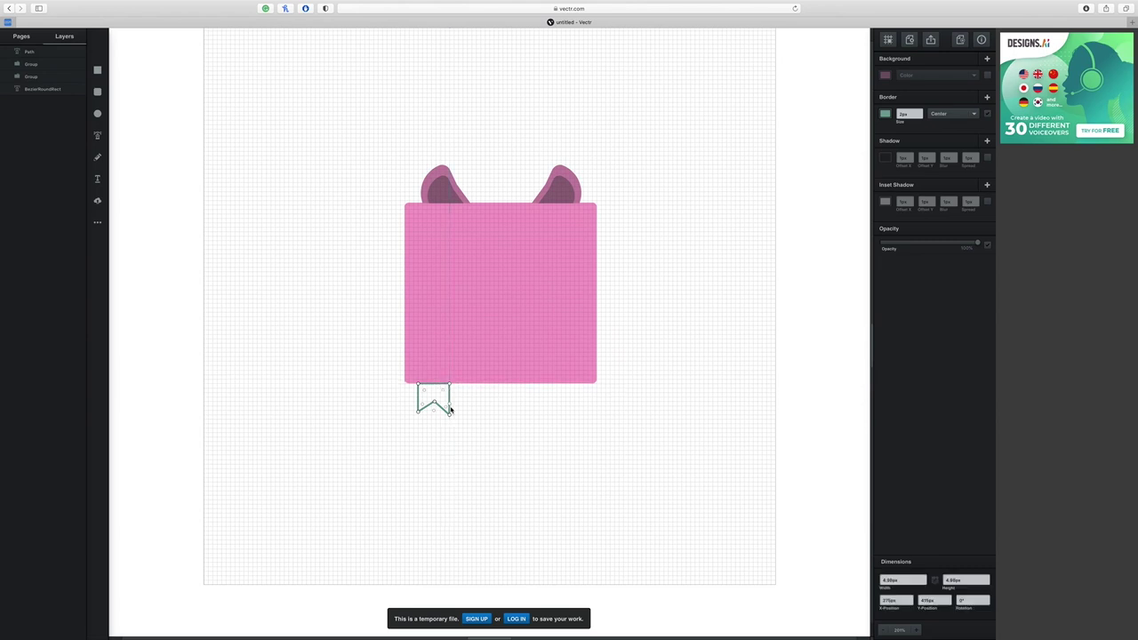
{"action": "left_click", "coordinate": [448, 412]}
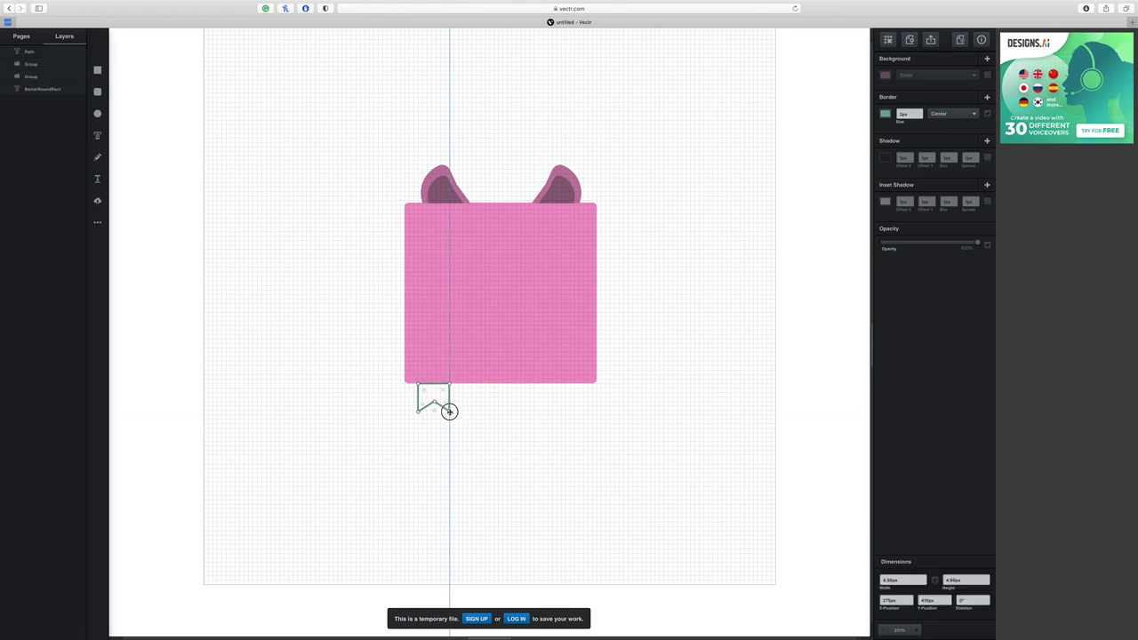
{"action": "left_click_drag", "start_coordinate": [449, 412], "coordinate": [449, 409]}
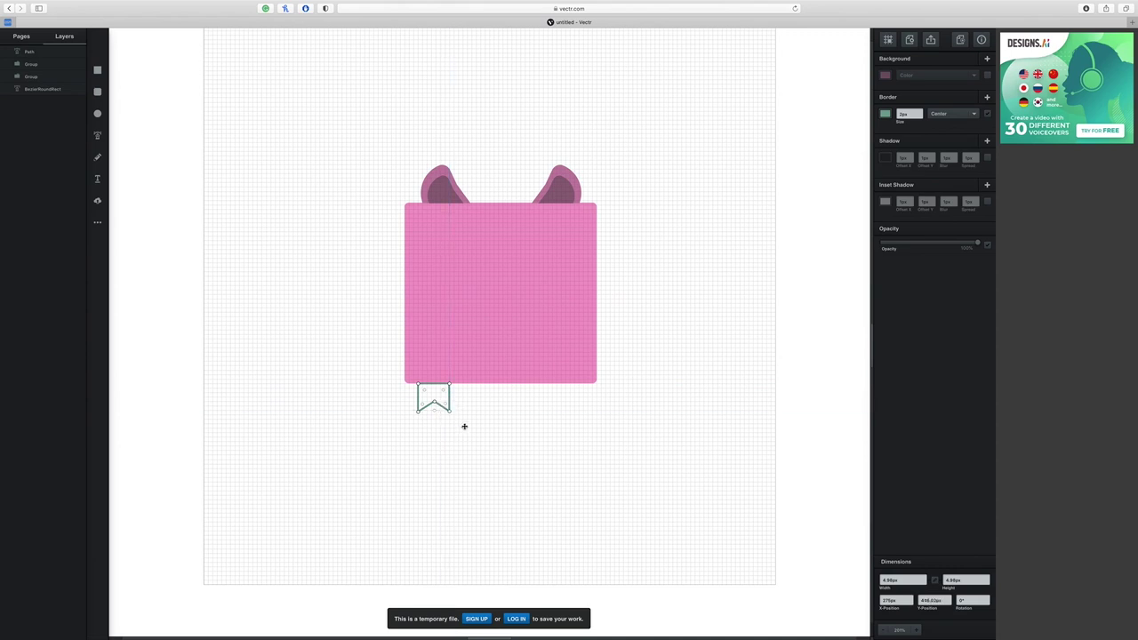
{"action": "left_click", "coordinate": [515, 438]}
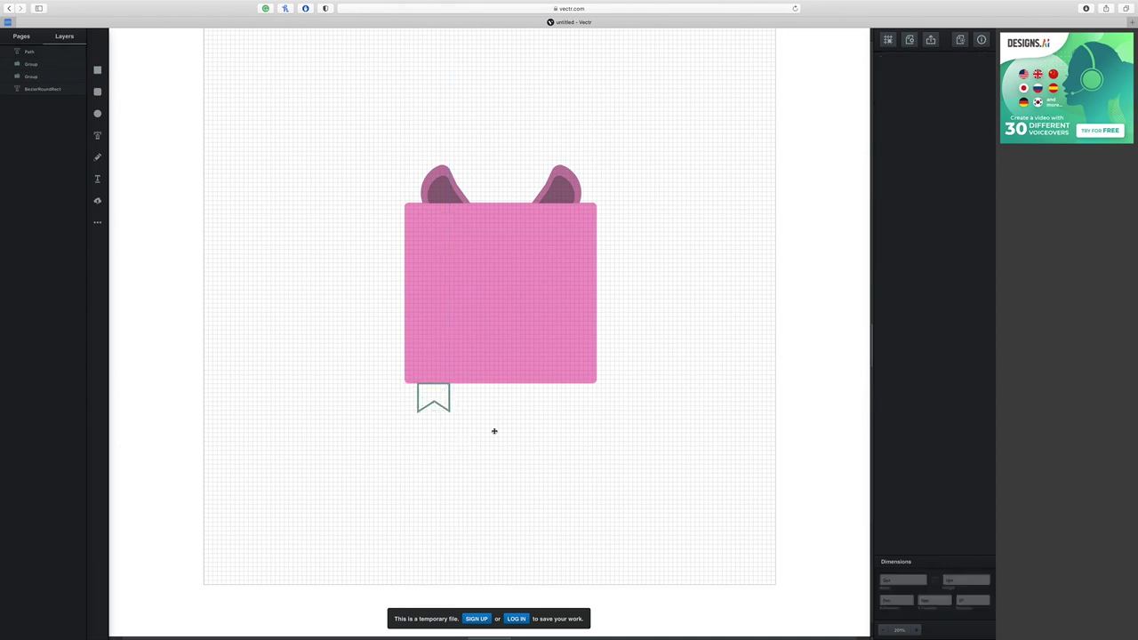
Remove the hoof's border, fill it dark mauve, and nudge it right
{"action": "left_click", "coordinate": [432, 402]}
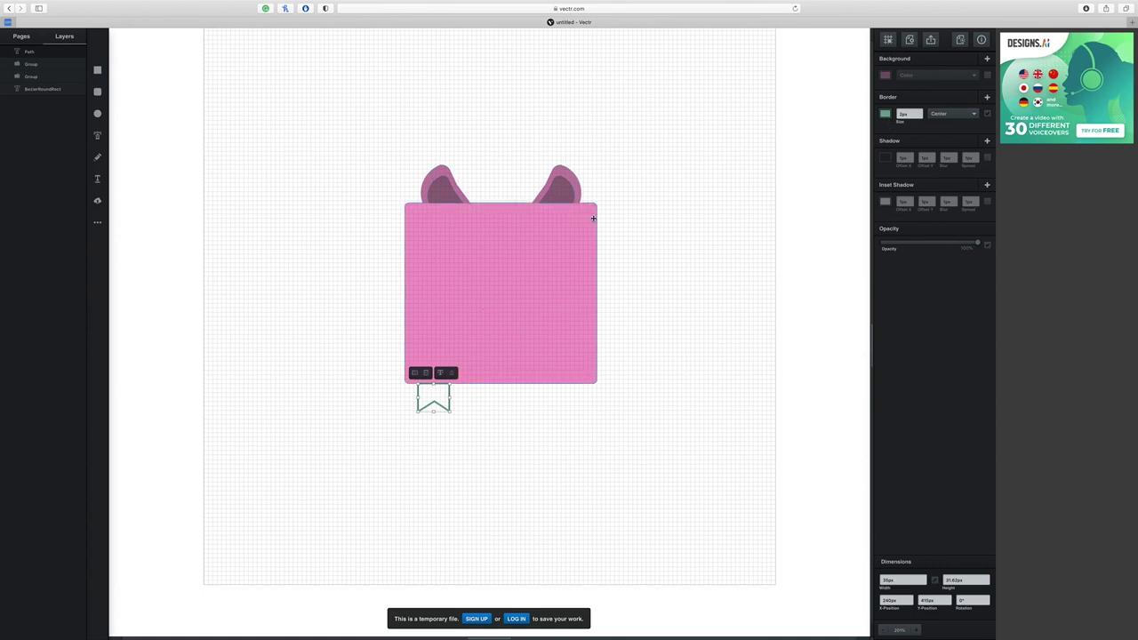
{"action": "left_click", "coordinate": [988, 115]}
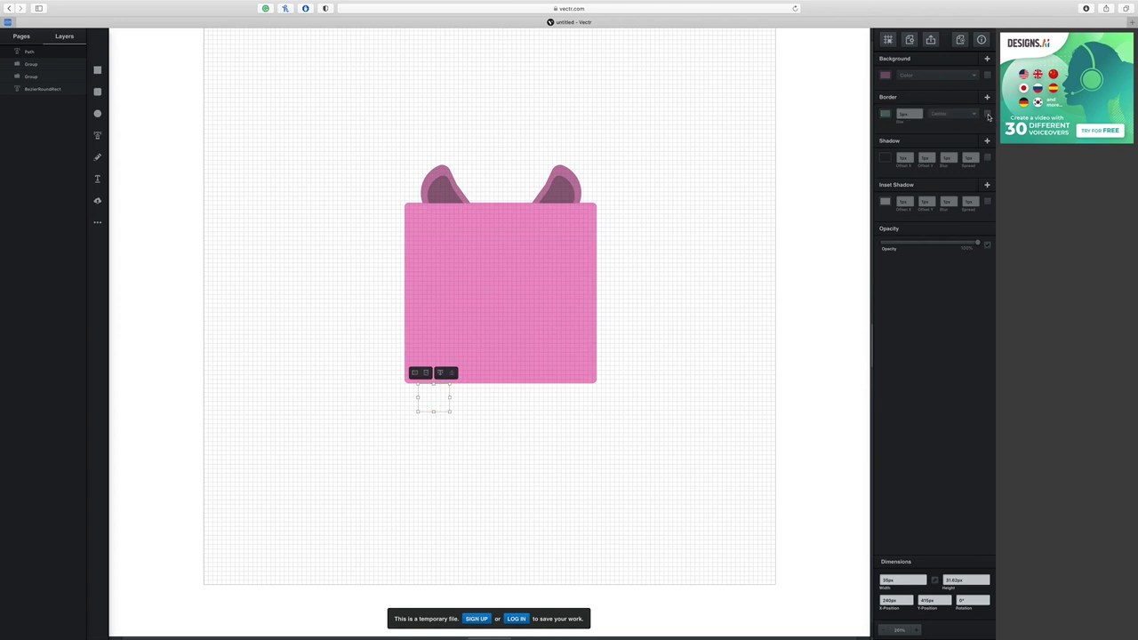
{"action": "left_click", "coordinate": [884, 76]}
{"action": "mouse_move", "coordinate": [806, 54]}
{"action": "left_mouse_down"}
{"action": "mouse_move", "coordinate": [814, 69]}
{"action": "mouse_move", "coordinate": [812, 59]}
{"action": "left_mouse_up"}
{"action": "left_click", "coordinate": [689, 388]}
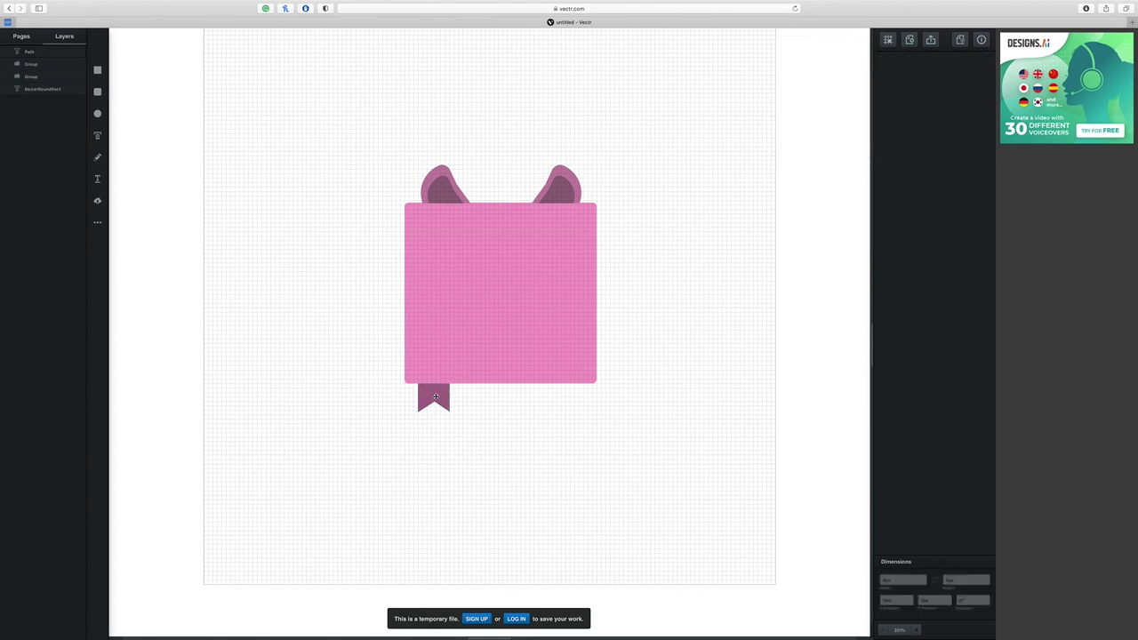
{"action": "left_click_drag", "start_coordinate": [434, 397], "coordinate": [439, 396]}
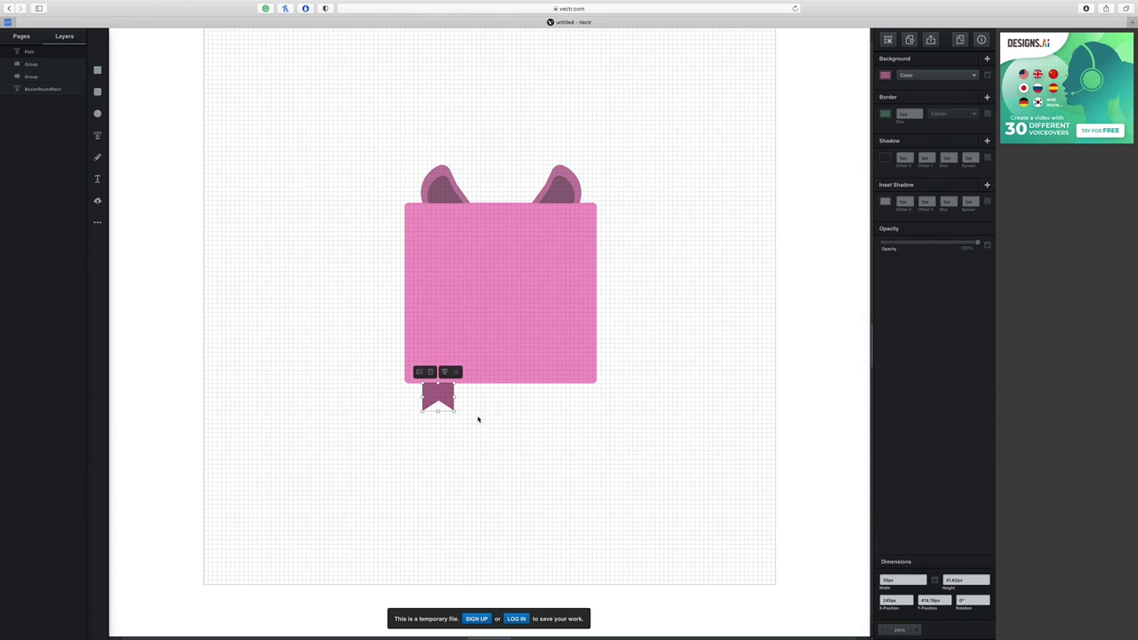
Duplicate the hoof and move the copy under the head's bottom-right corner
{"action": "key", "text": "super+d"}
{"action": "left_click_drag", "start_coordinate": [445, 397], "coordinate": [570, 399]}
{"action": "left_click", "coordinate": [674, 447]}
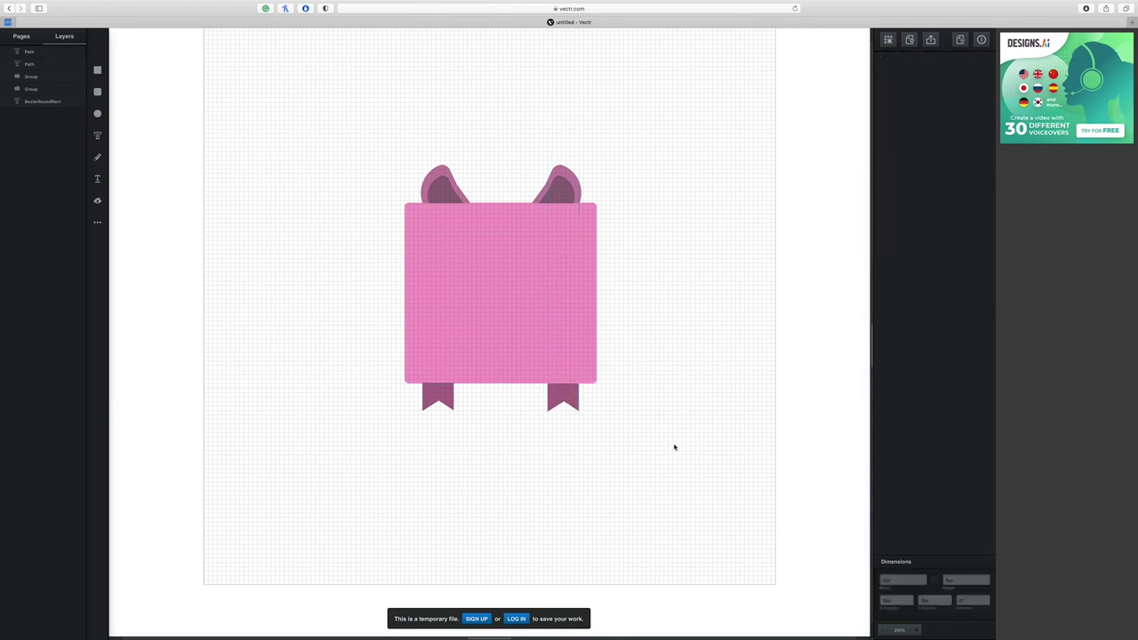
Draw an oval snout in the middle of the pig's head and fill it dark mauve
{"action": "left_click", "coordinate": [95, 117]}
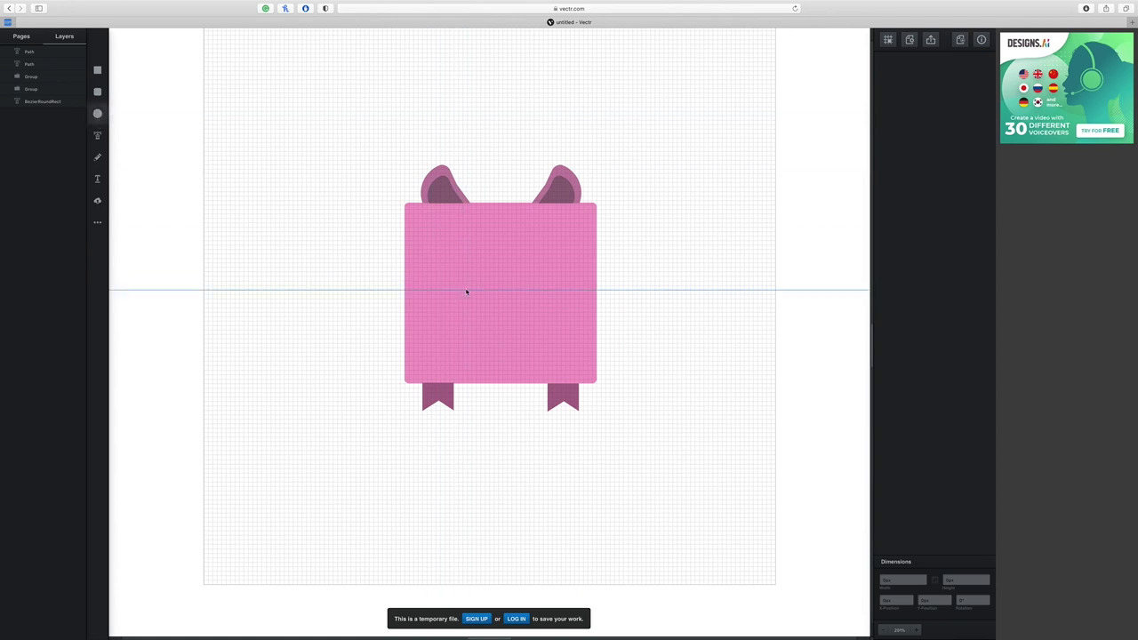
{"action": "left_click_drag", "start_coordinate": [465, 290], "coordinate": [508, 308]}
{"action": "left_click", "coordinate": [664, 315]}
{"action": "left_click", "coordinate": [520, 313]}
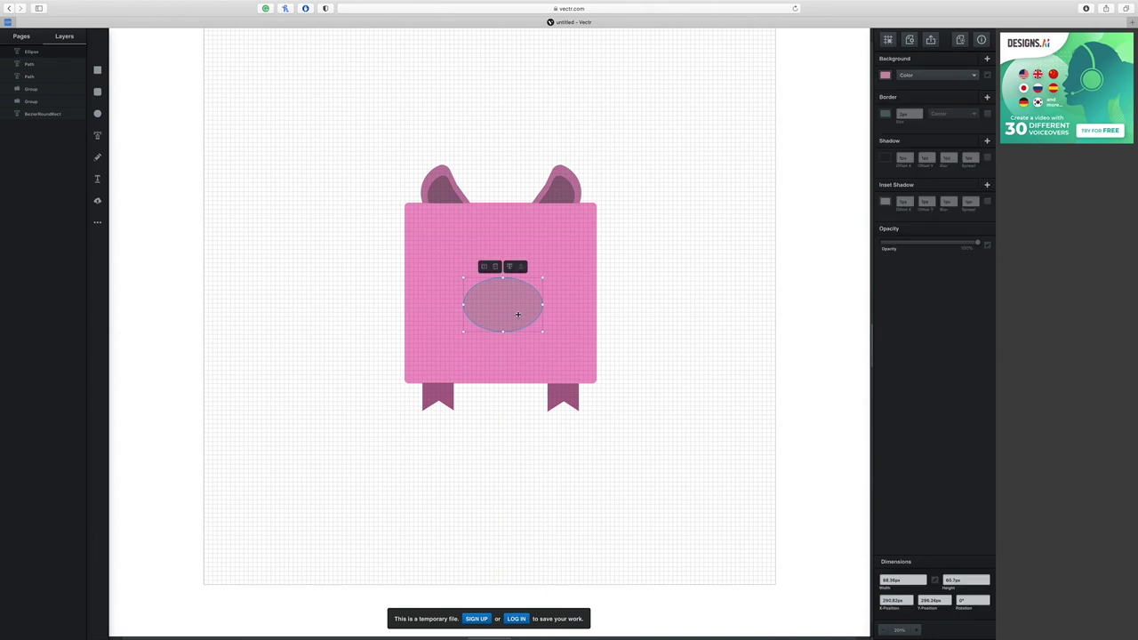
{"action": "left_click", "coordinate": [886, 77]}
{"action": "left_click_drag", "start_coordinate": [803, 56], "coordinate": [809, 68]}
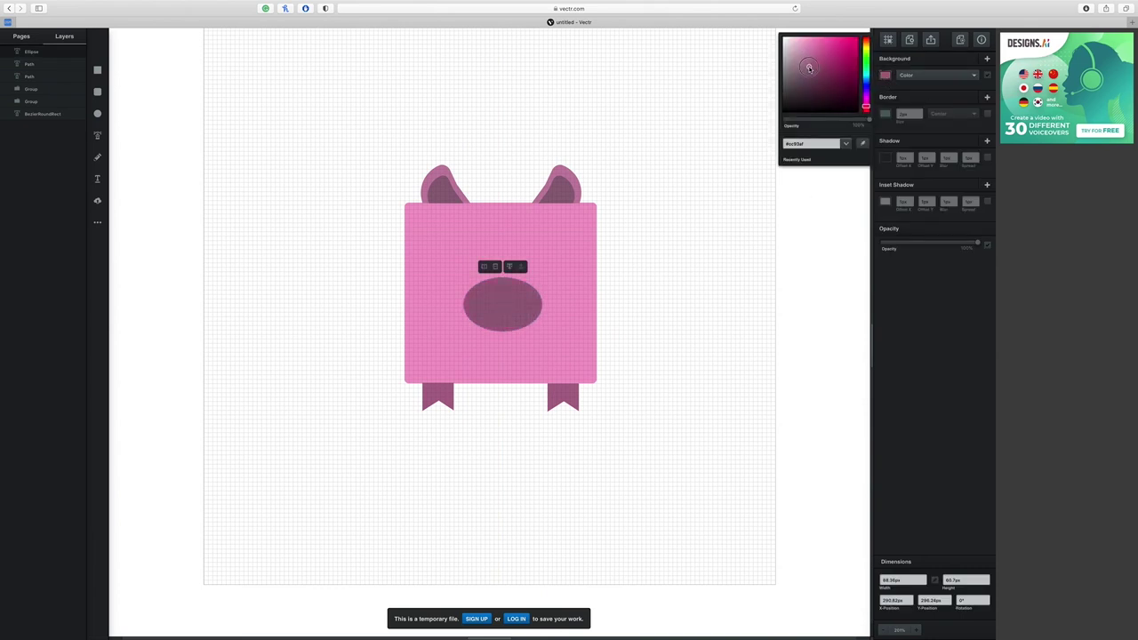
{"action": "left_click", "coordinate": [756, 379]}
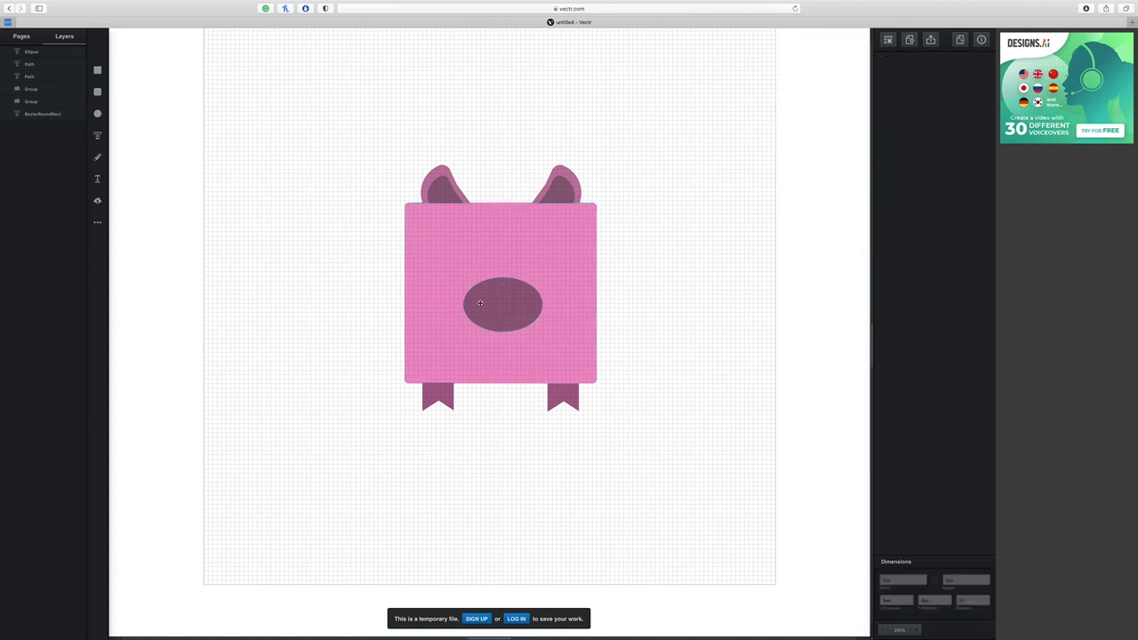
Draw a small oval nostril on the snout and duplicate it beside itself as the second nostril
{"action": "left_click", "coordinate": [97, 115]}
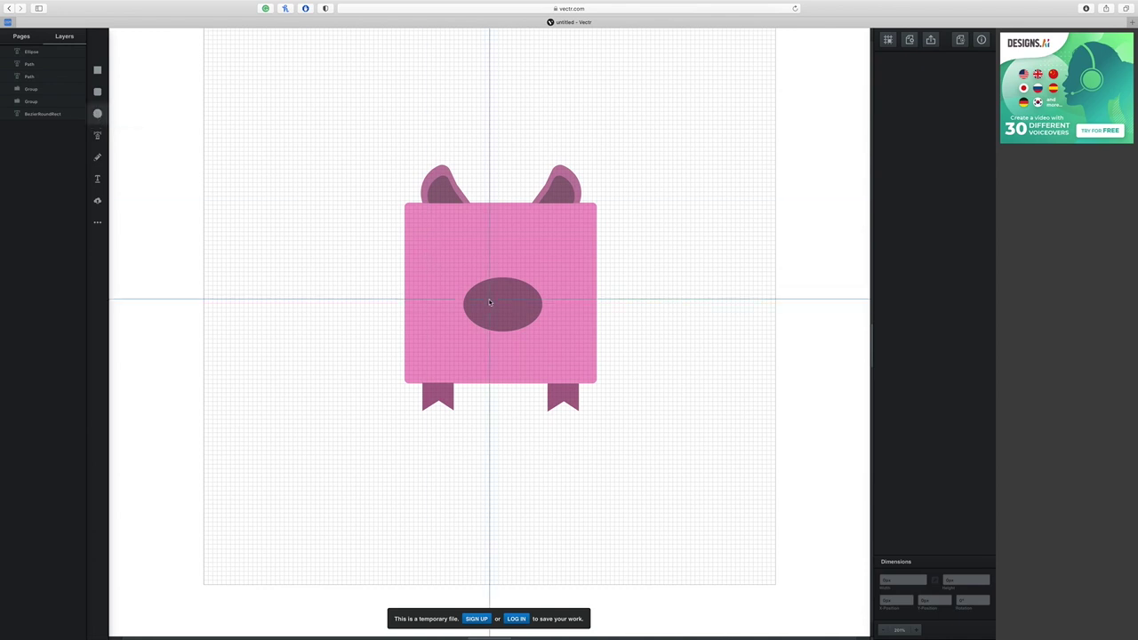
{"action": "left_click_drag", "start_coordinate": [490, 303], "coordinate": [498, 316]}
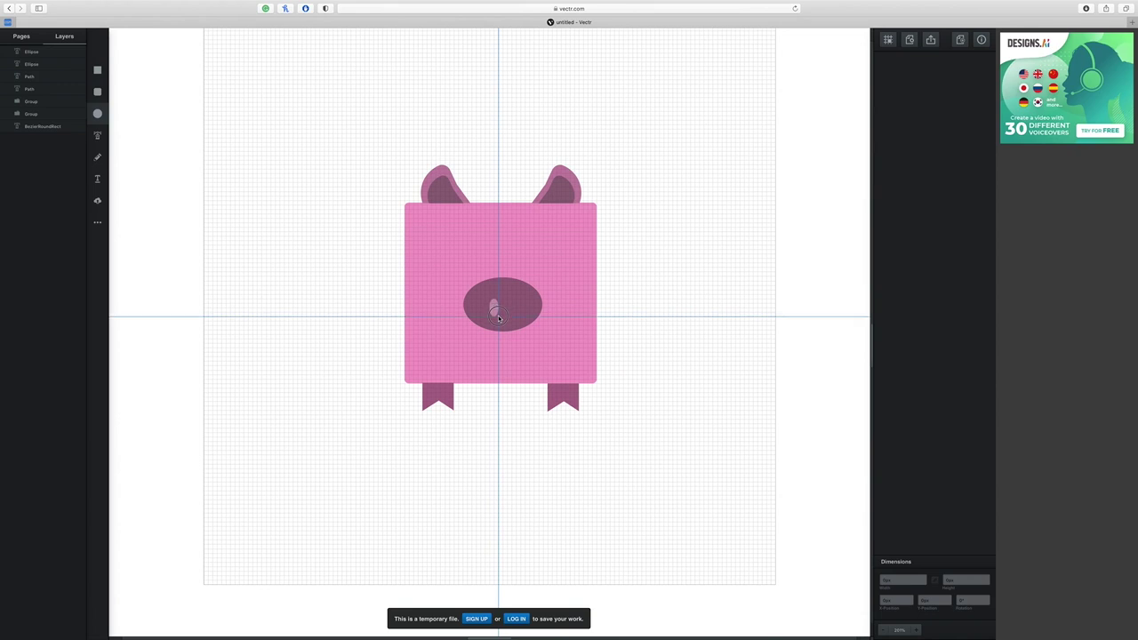
{"action": "left_click_drag", "start_coordinate": [498, 319], "coordinate": [498, 317]}
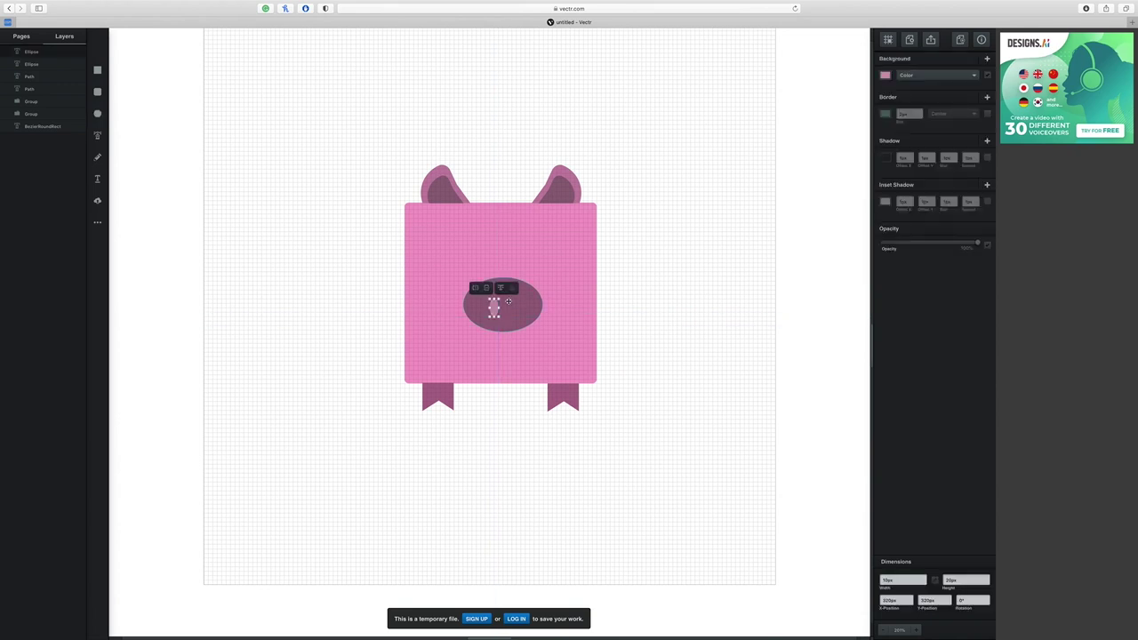
{"action": "key", "text": "super+d"}
{"action": "mouse_move", "coordinate": [494, 308]}
{"action": "left_mouse_down"}
{"action": "mouse_move", "coordinate": [513, 310]}
{"action": "mouse_move", "coordinate": [493, 309]}
{"action": "left_mouse_up"}
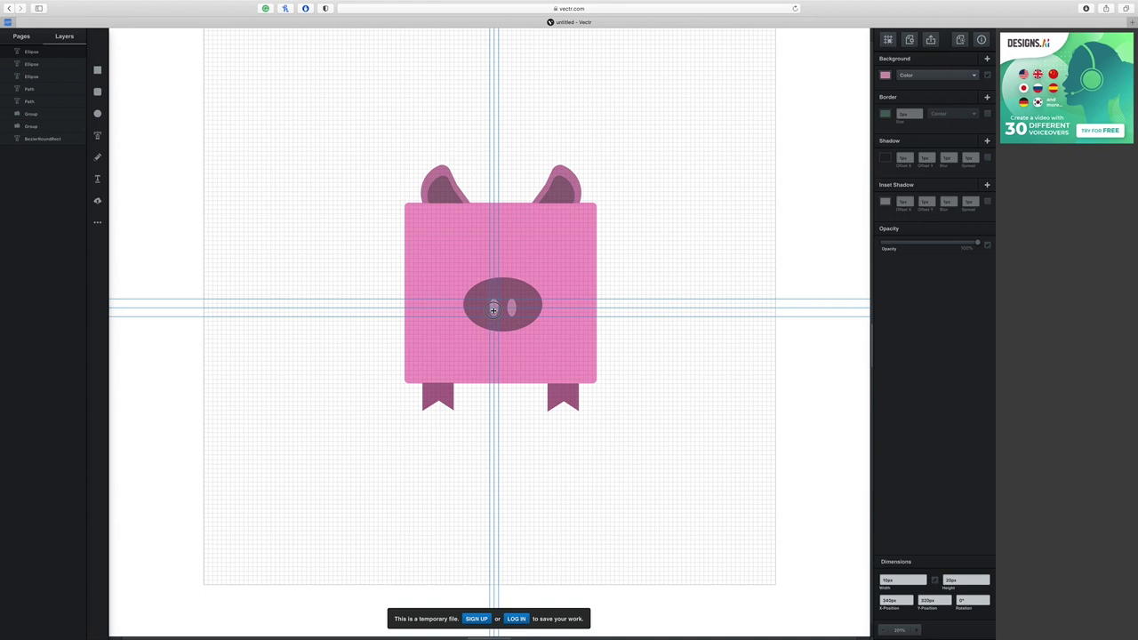
{"action": "left_click_drag", "start_coordinate": [493, 308], "coordinate": [494, 309]}
{"action": "left_click", "coordinate": [748, 313]}
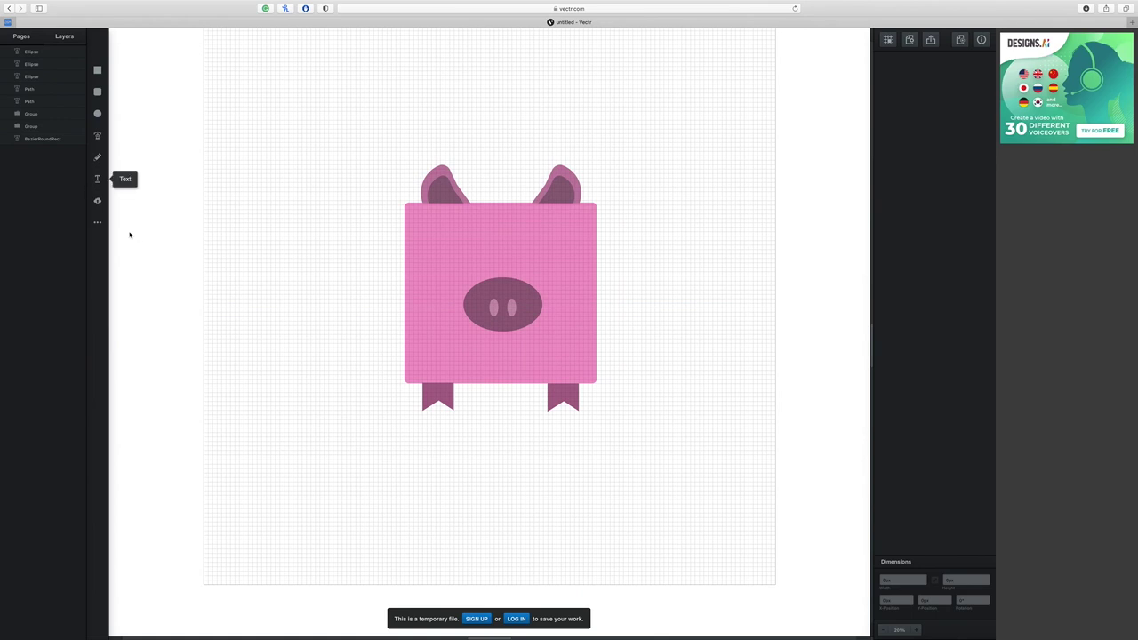
{"action": "left_click", "coordinate": [496, 306]}
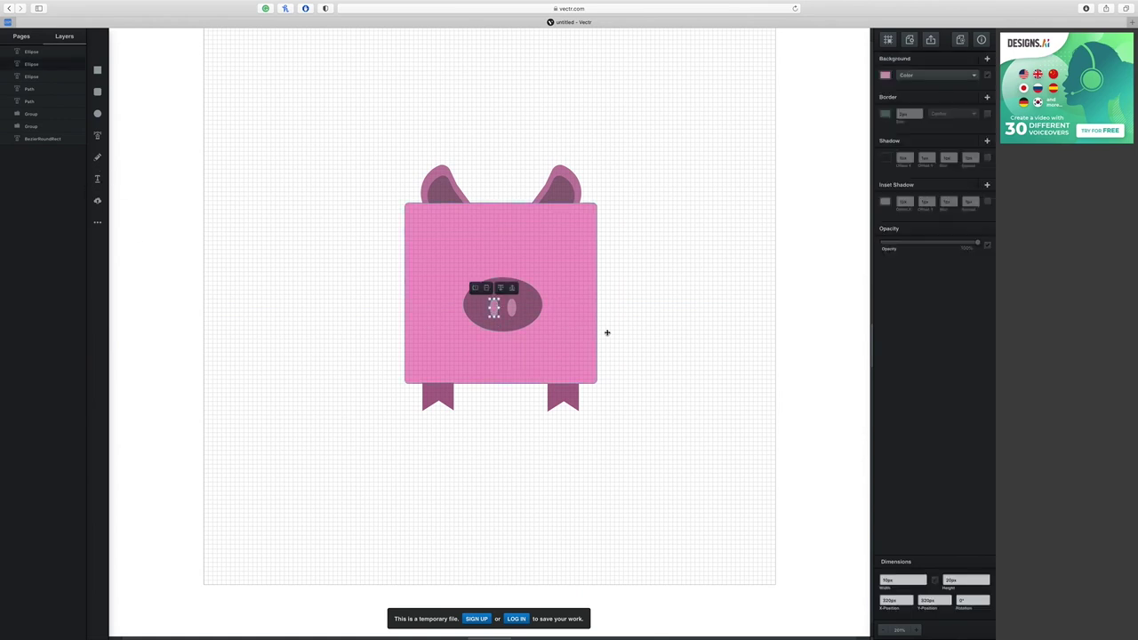
{"action": "left_click", "coordinate": [700, 330]}
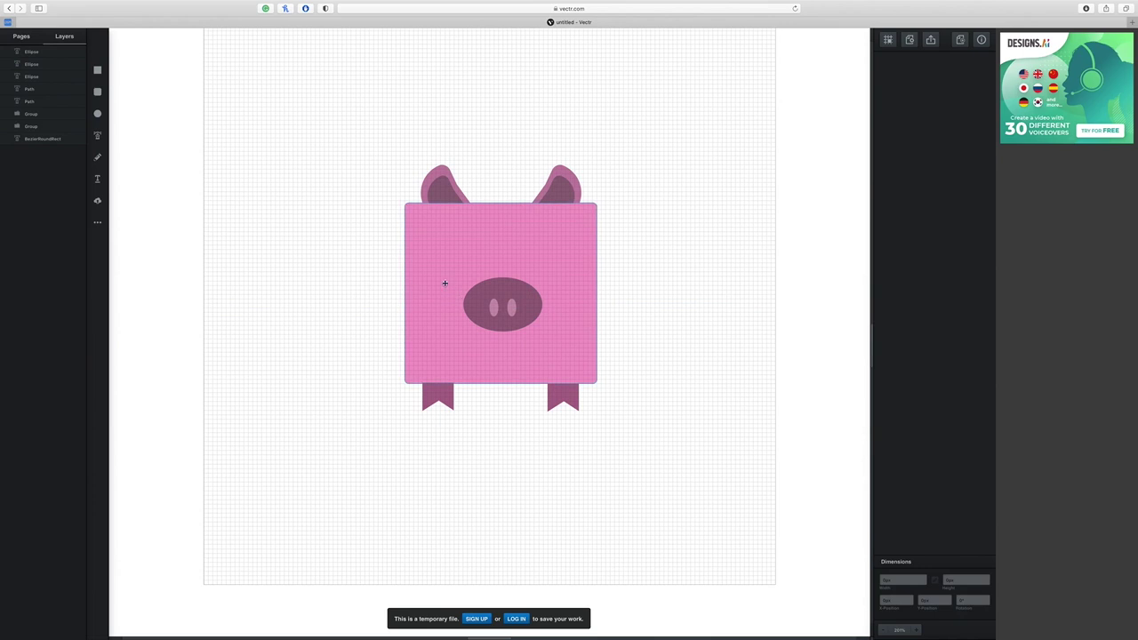
Draw a round eye above the snout's left side and fill it white
{"action": "left_click", "coordinate": [98, 114]}
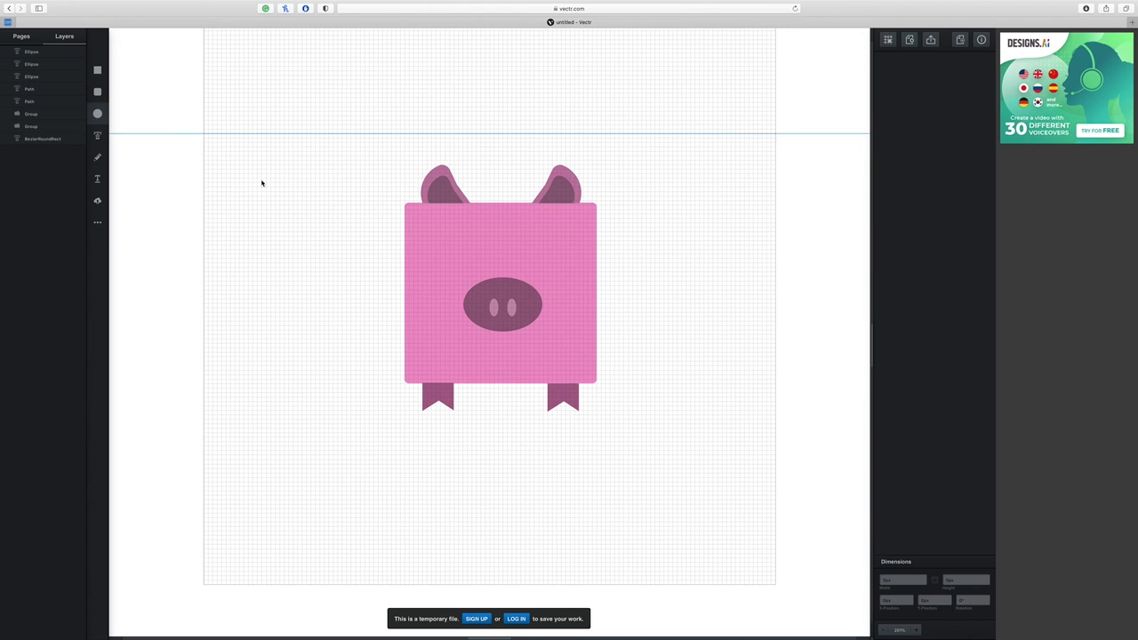
{"action": "left_click", "coordinate": [464, 260]}
{"action": "left_click_drag", "start_coordinate": [463, 260], "coordinate": [488, 291]}
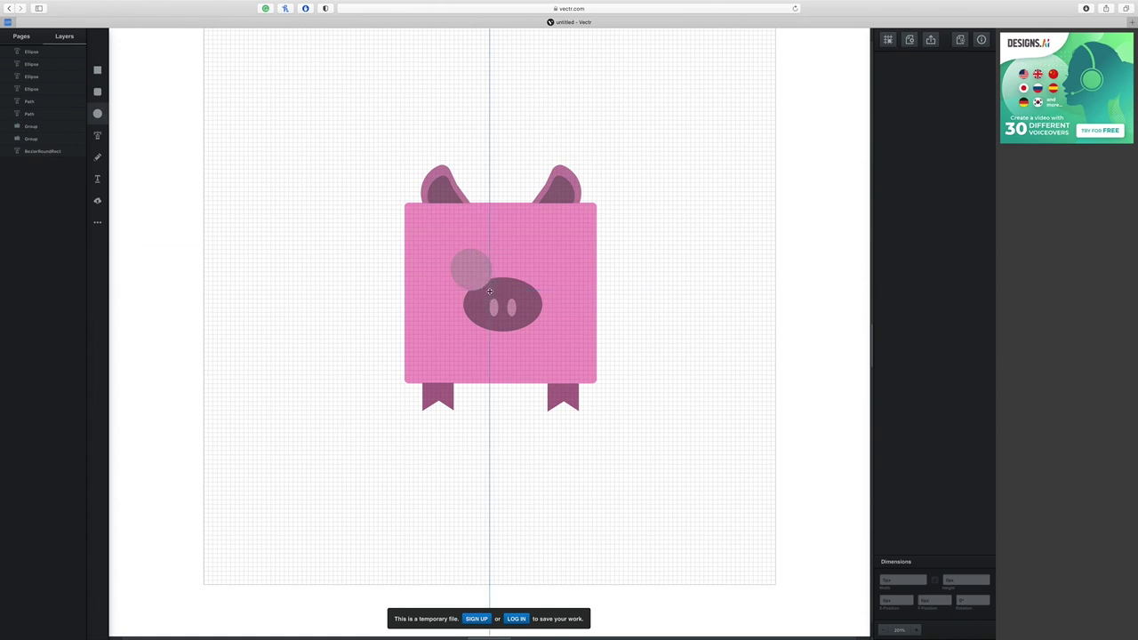
{"action": "left_click", "coordinate": [882, 77]}
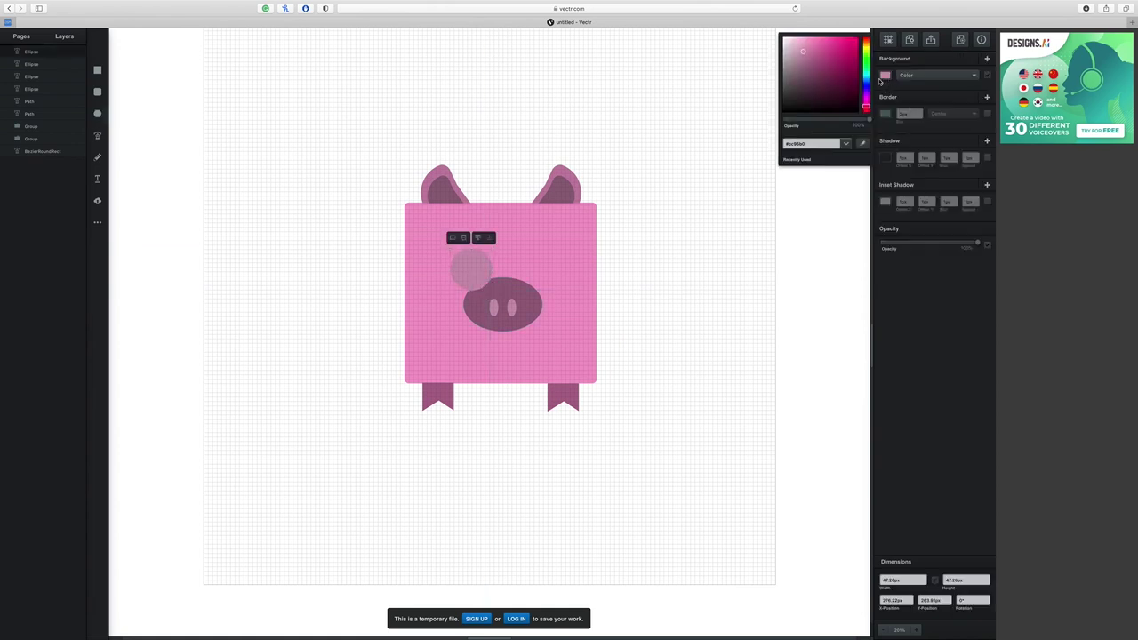
{"action": "left_click_drag", "start_coordinate": [807, 52], "coordinate": [774, 30]}
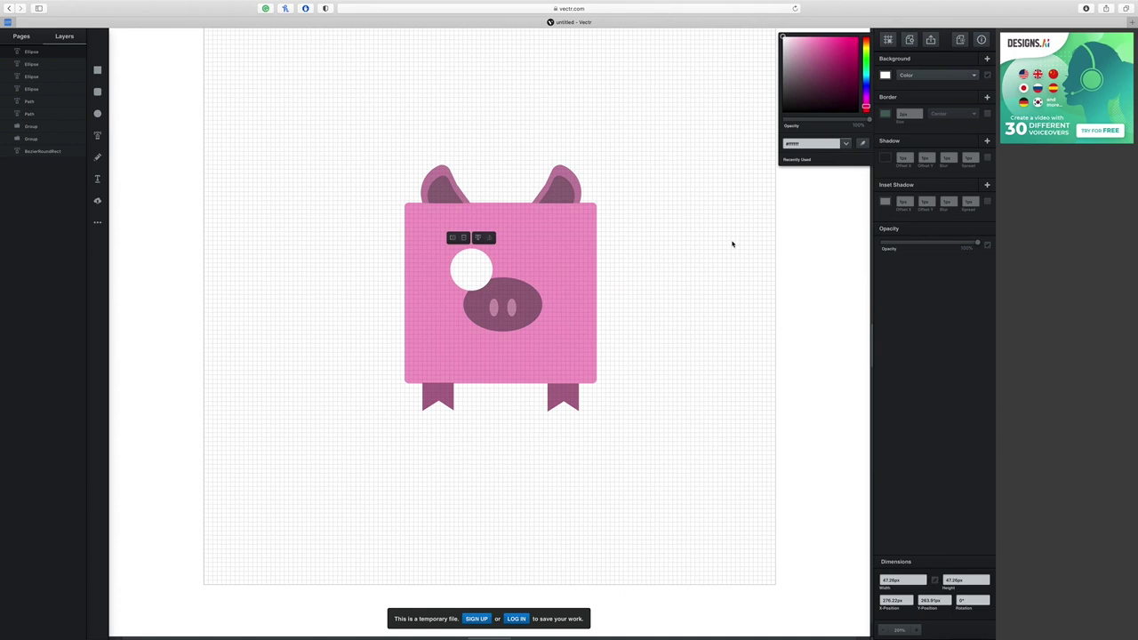
{"action": "key", "text": "Escape"}
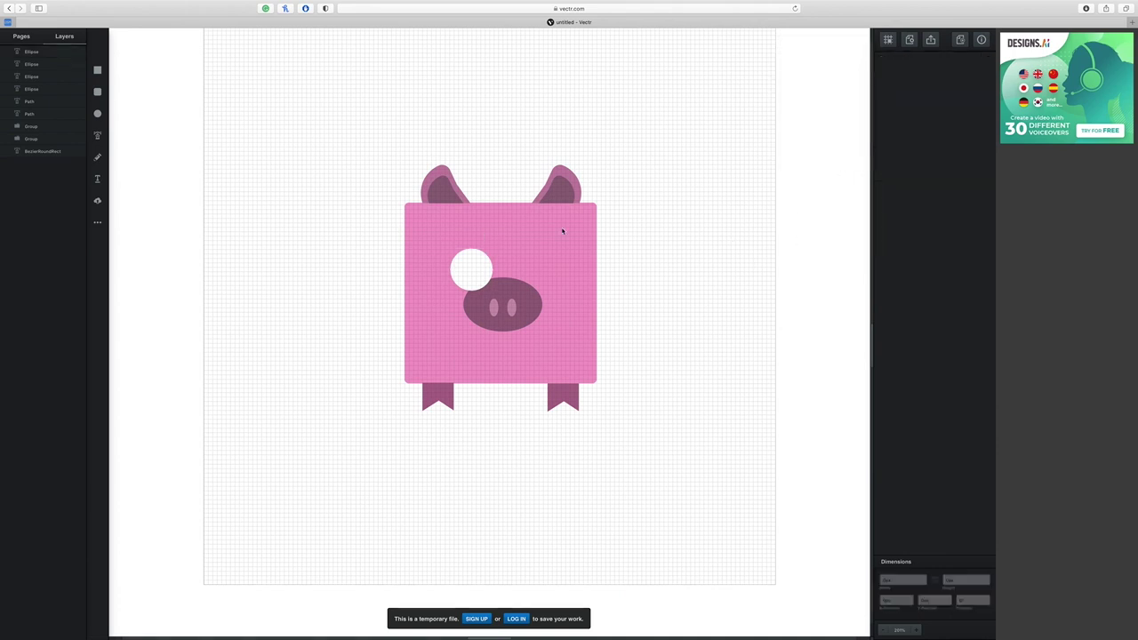
Draw a small black pupil dot inside the white eye
{"action": "left_click", "coordinate": [97, 114]}
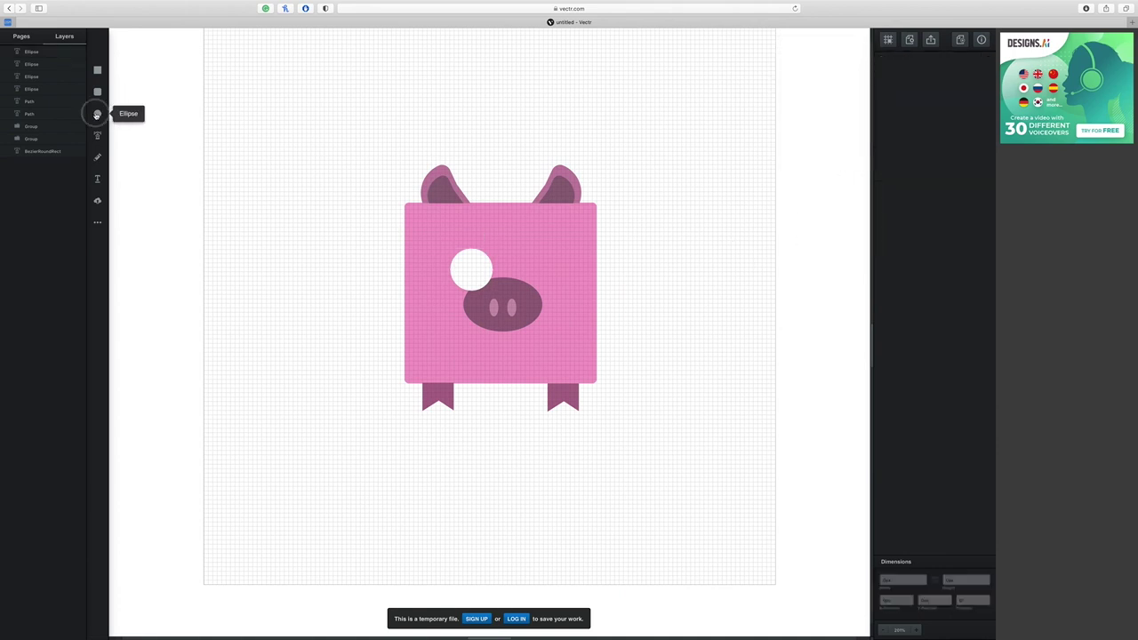
{"action": "left_click", "coordinate": [476, 274]}
{"action": "left_click_drag", "start_coordinate": [476, 274], "coordinate": [478, 276]}
{"action": "left_click", "coordinate": [884, 74]}
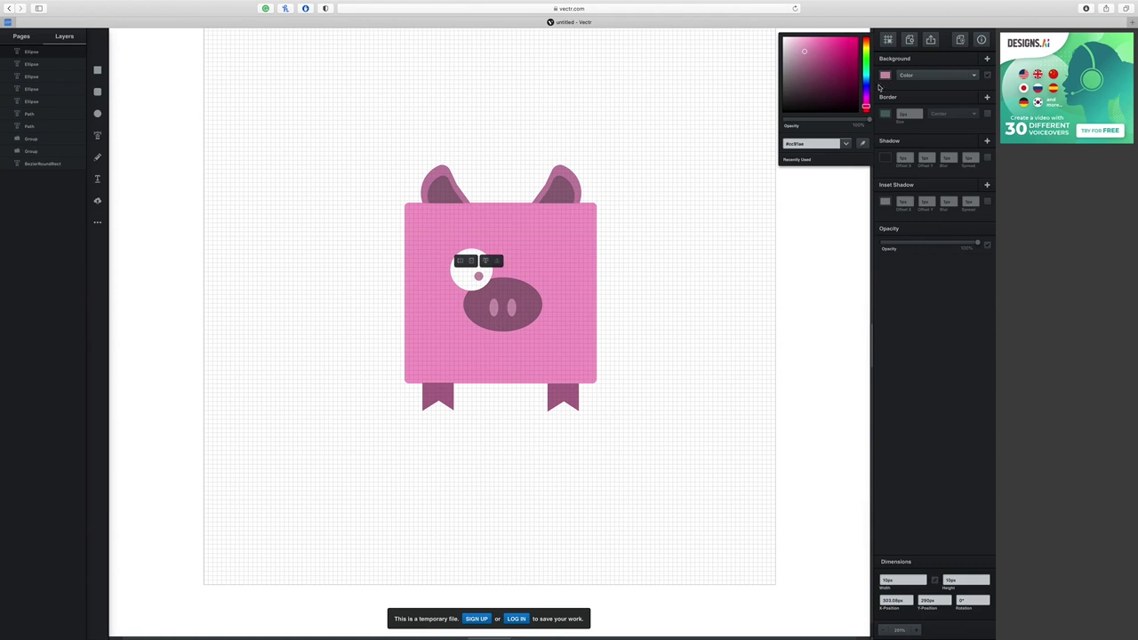
{"action": "left_click", "coordinate": [782, 111]}
{"action": "left_click", "coordinate": [658, 328]}
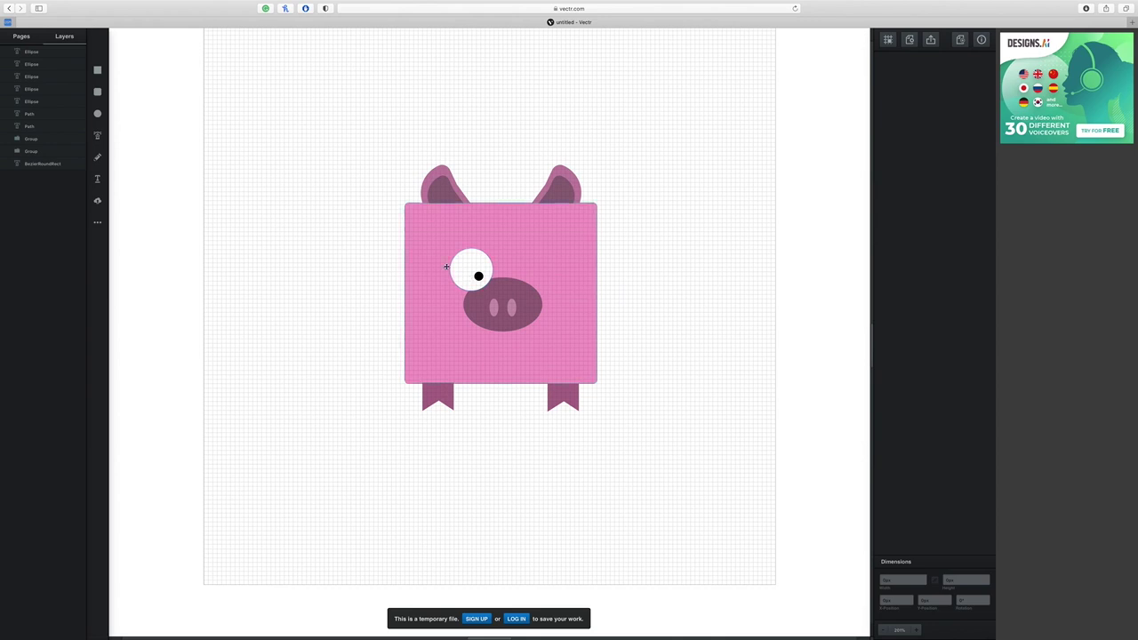
Group the white eye together with its black pupil
{"action": "left_click_drag", "start_coordinate": [343, 170], "coordinate": [597, 370]}
{"action": "left_click", "coordinate": [723, 262]}
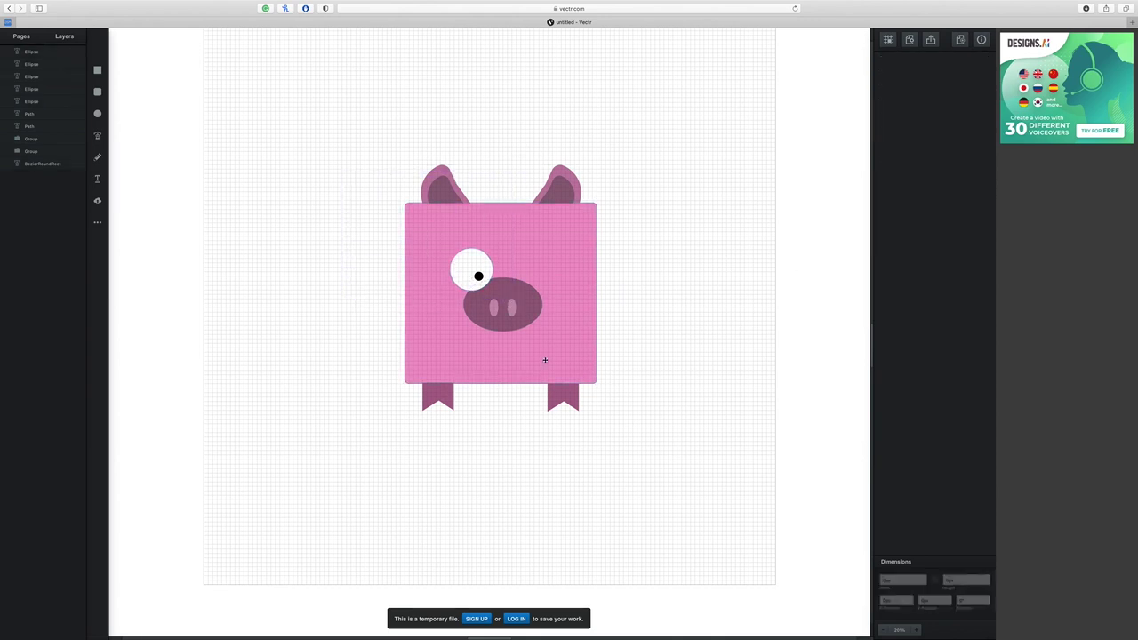
{"action": "left_click", "coordinate": [476, 263]}
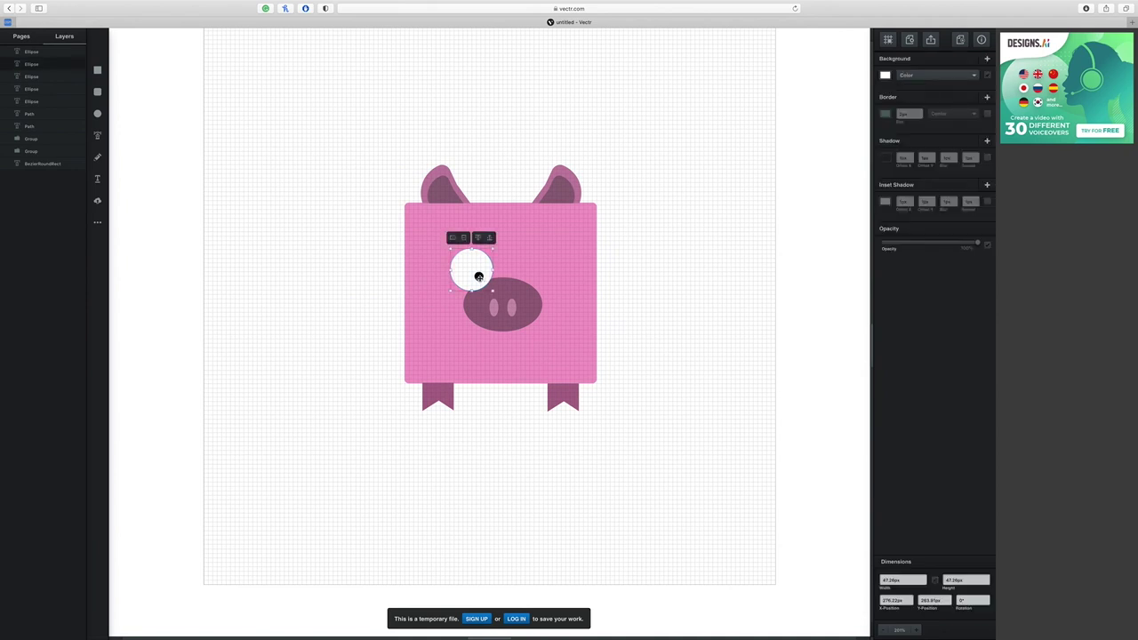
{"action": "left_click", "coordinate": [479, 276], "text": "shift"}
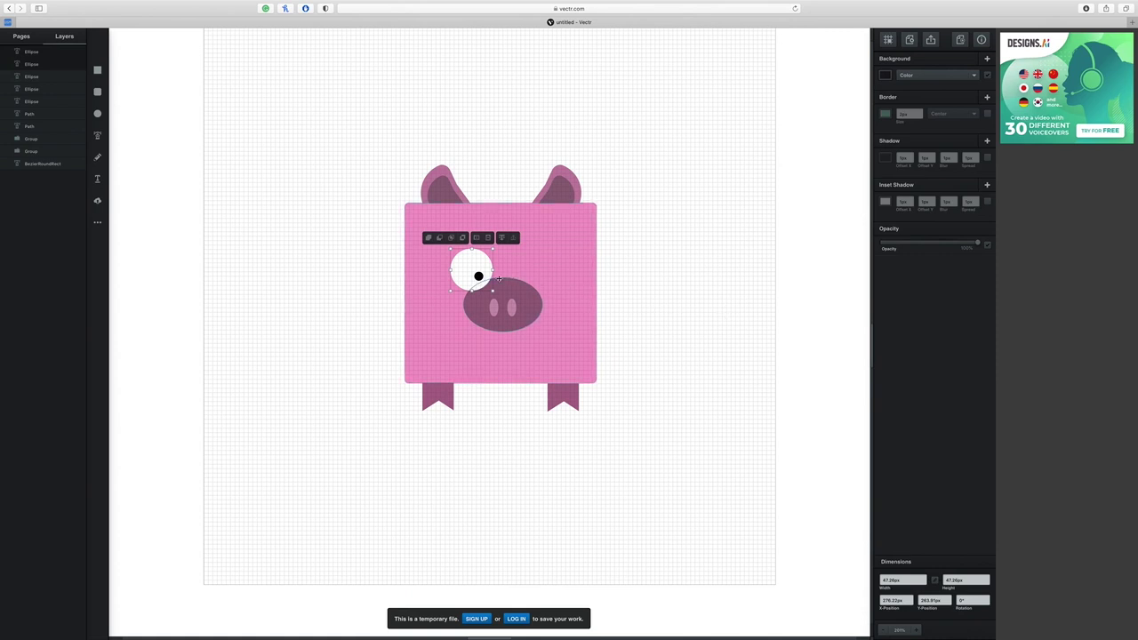
{"action": "right_click", "coordinate": [472, 269]}
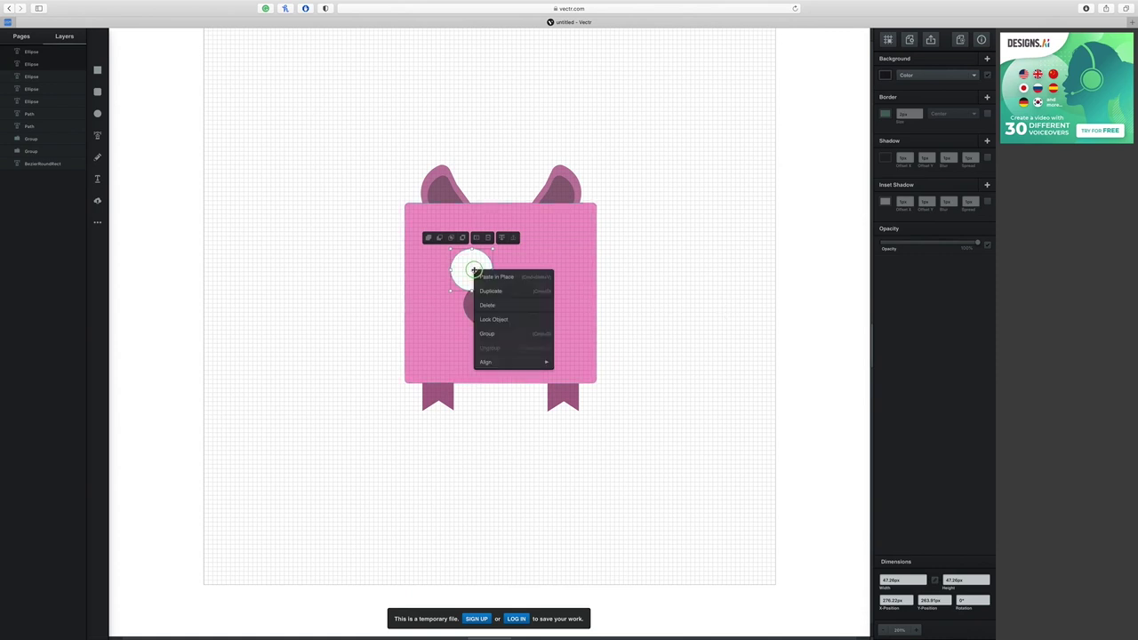
{"action": "left_click", "coordinate": [504, 333]}
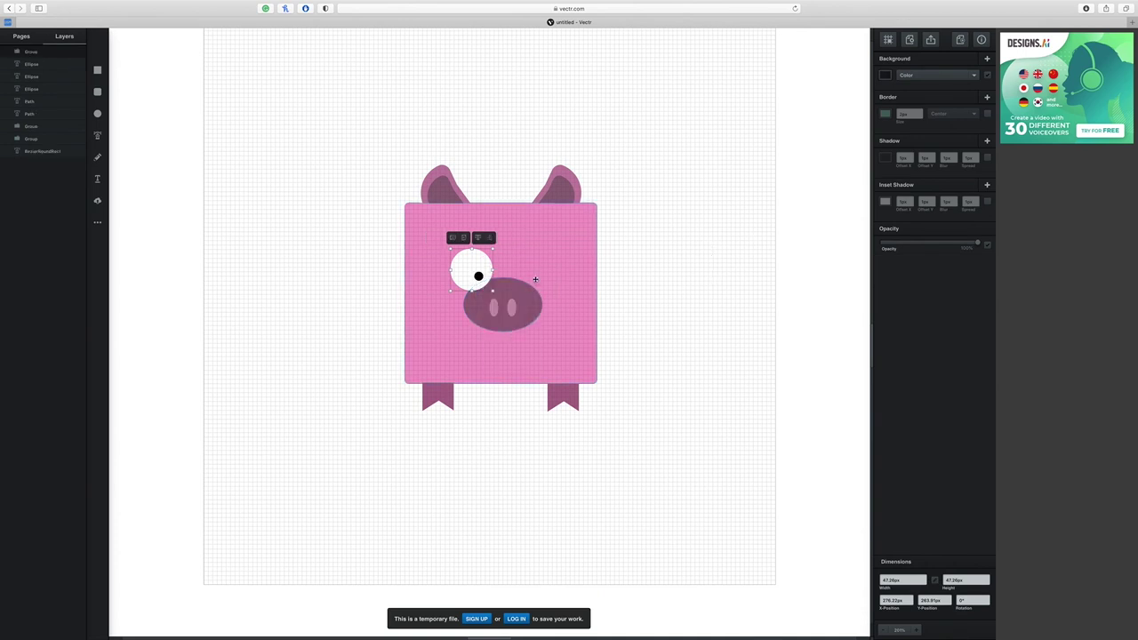
Duplicate the eye group, place the copy to the right, and flip it vertically and horizontally
{"action": "key", "text": "super+d"}
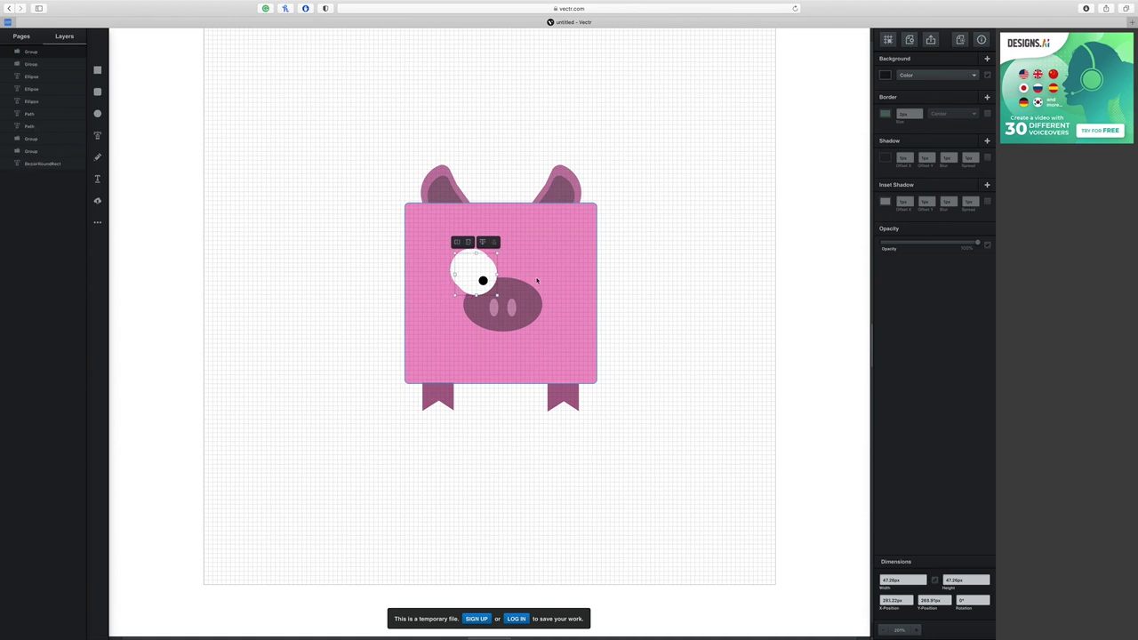
{"action": "left_click_drag", "start_coordinate": [471, 272], "coordinate": [530, 271]}
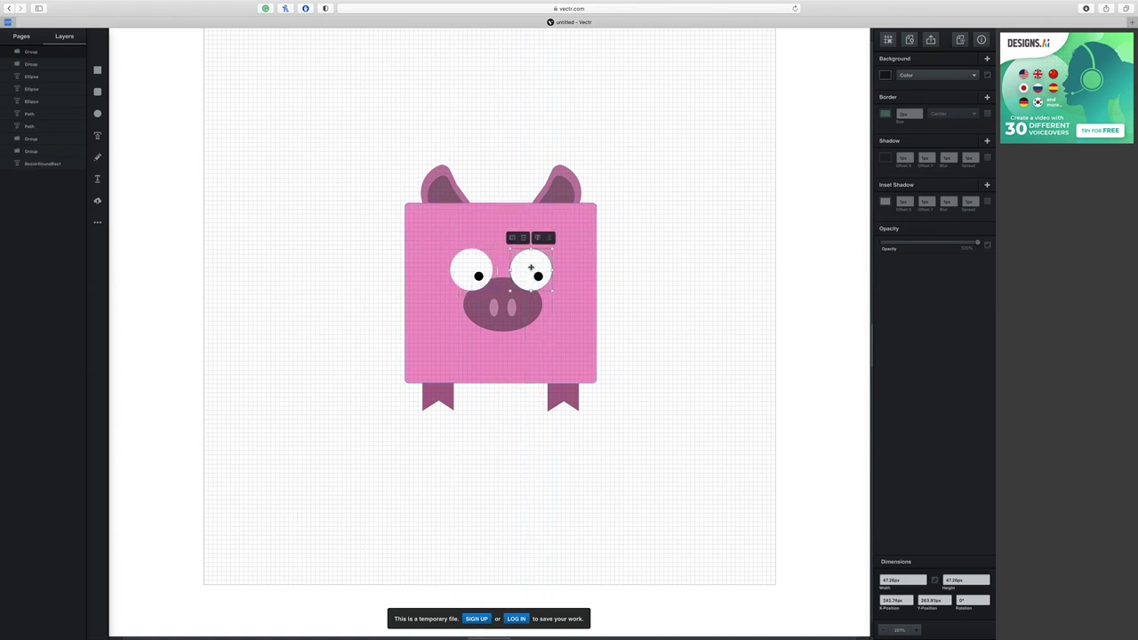
{"action": "left_click", "coordinate": [524, 238]}
{"action": "left_click", "coordinate": [524, 238]}
{"action": "left_click", "coordinate": [512, 238]}
{"action": "left_click_drag", "start_coordinate": [523, 264], "coordinate": [527, 264]}
{"action": "left_click", "coordinate": [726, 299]}
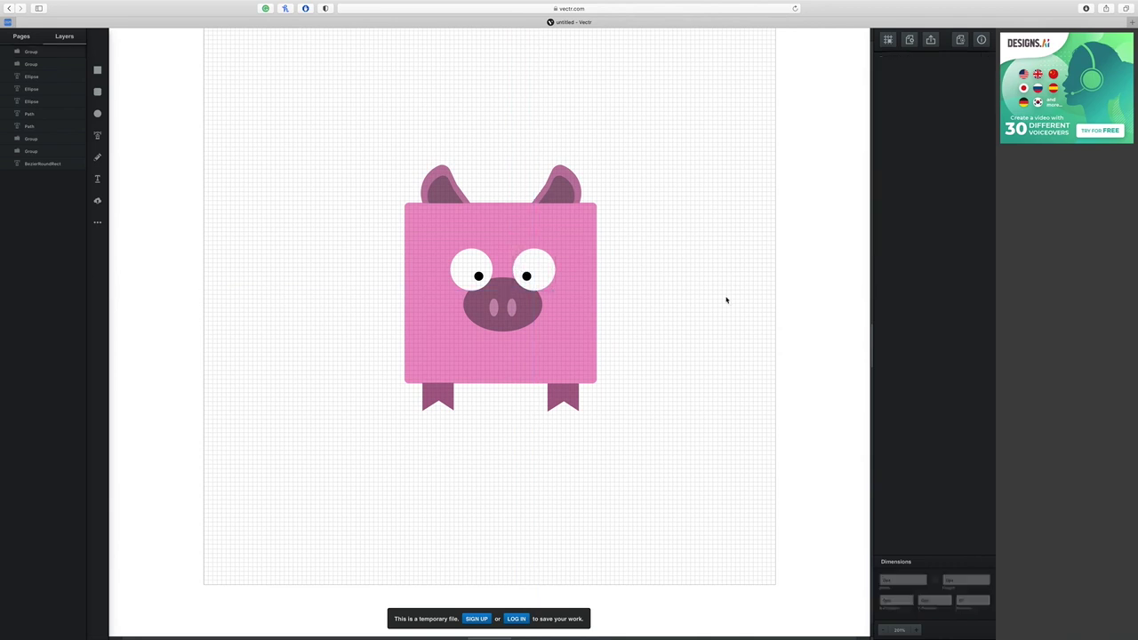
In the Layers panel, move both eye Group rows below the three snout and nostril Ellipse rows
{"action": "left_click", "coordinate": [38, 76]}
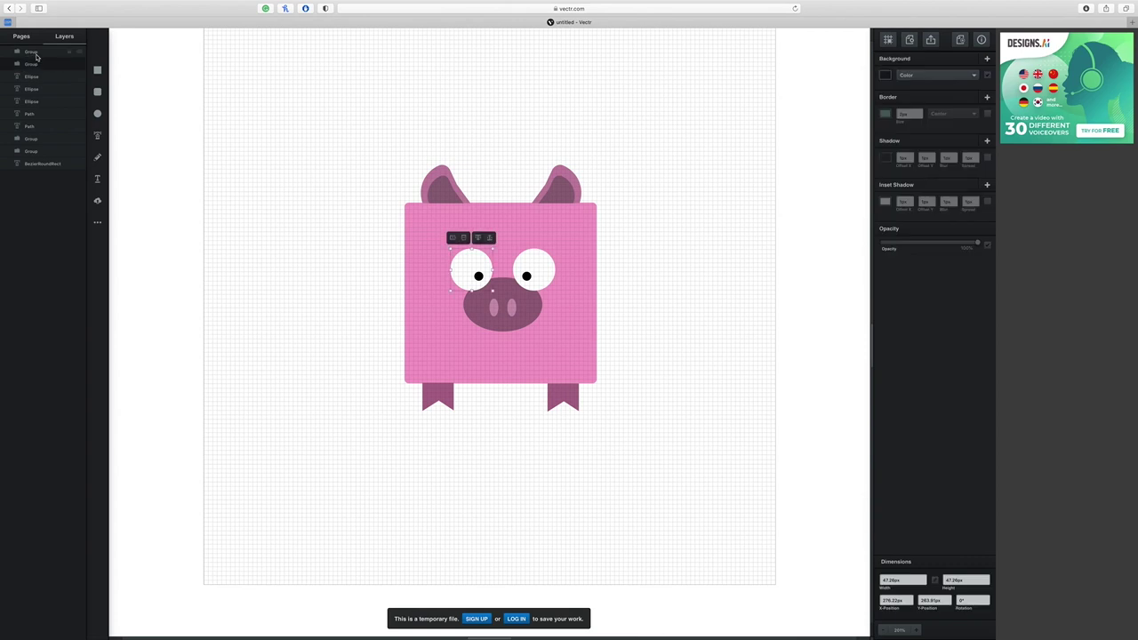
{"action": "left_click", "coordinate": [37, 57]}
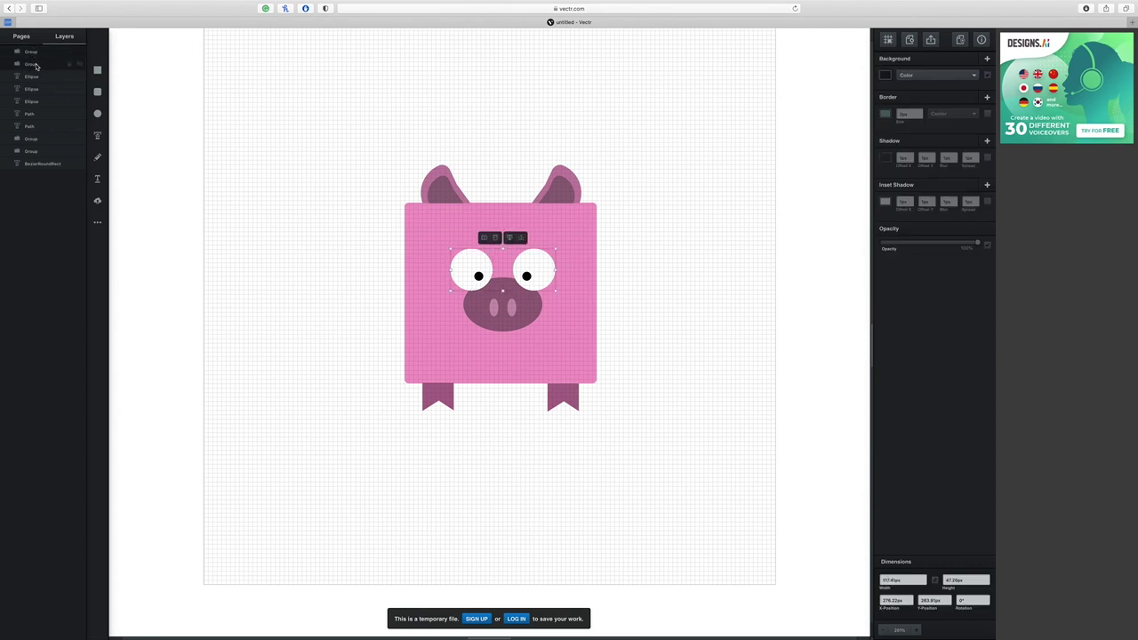
{"action": "left_click_drag", "start_coordinate": [38, 54], "coordinate": [39, 90]}
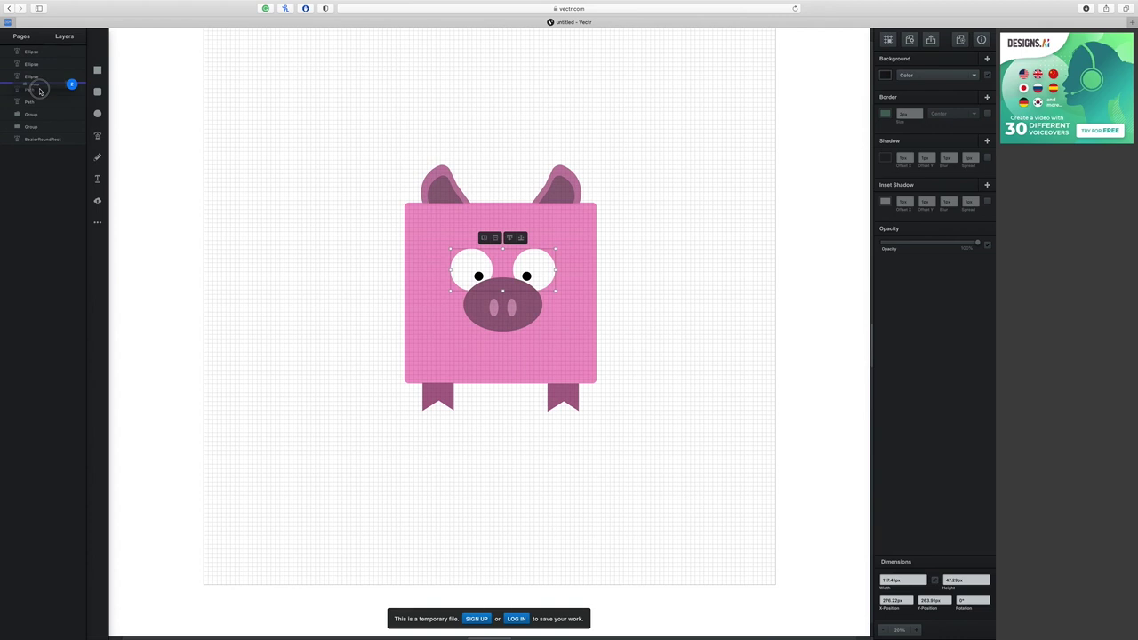
{"action": "left_click_drag", "start_coordinate": [39, 91], "coordinate": [40, 92]}
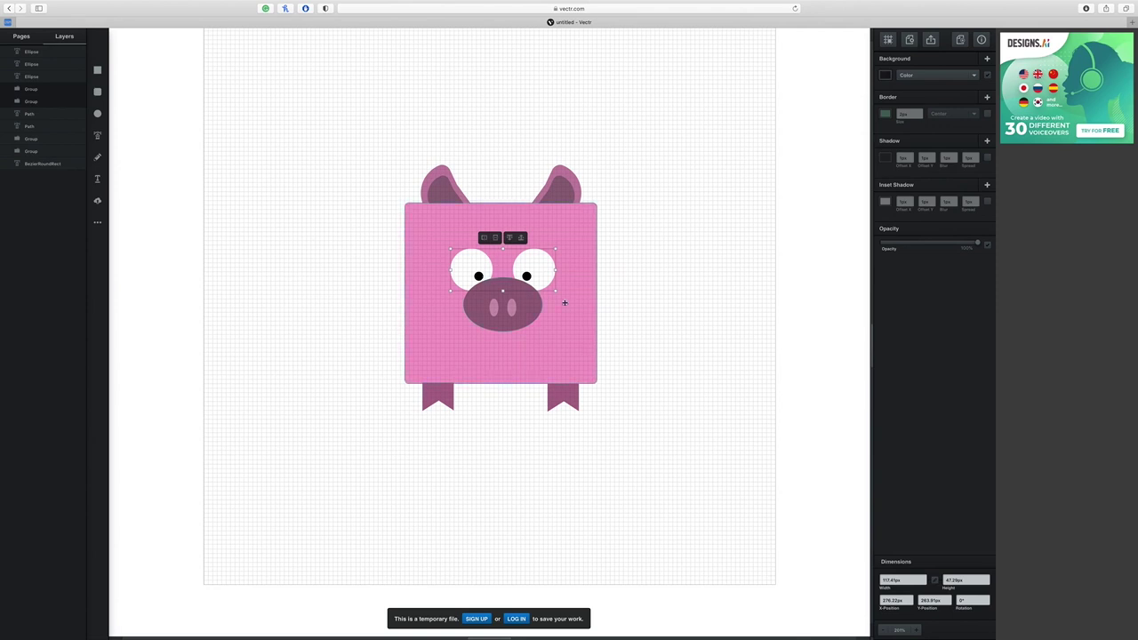
{"action": "left_click", "coordinate": [717, 356]}
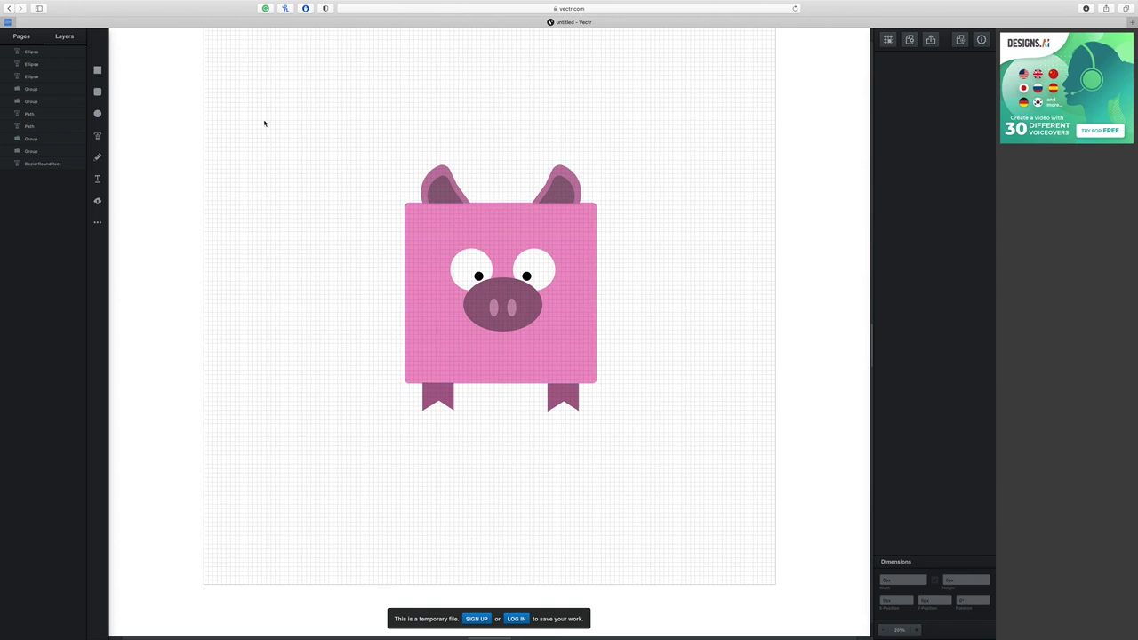
Group every pig part into one object, shift it slightly lower, and reselect it
{"action": "left_click_drag", "start_coordinate": [304, 95], "coordinate": [696, 490]}
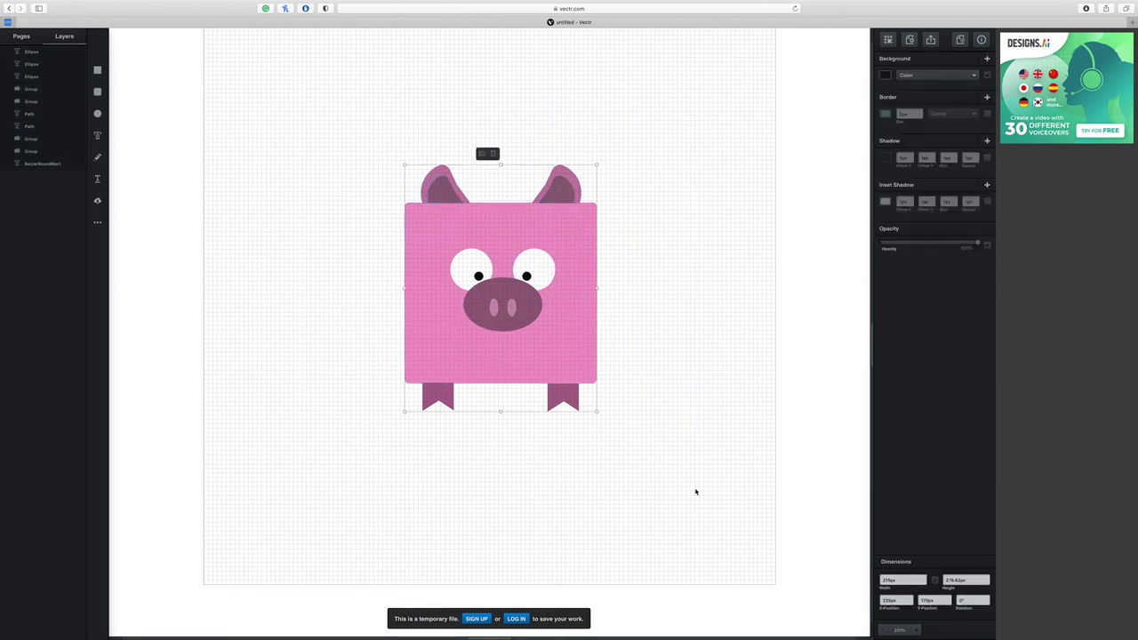
{"action": "right_click", "coordinate": [547, 338]}
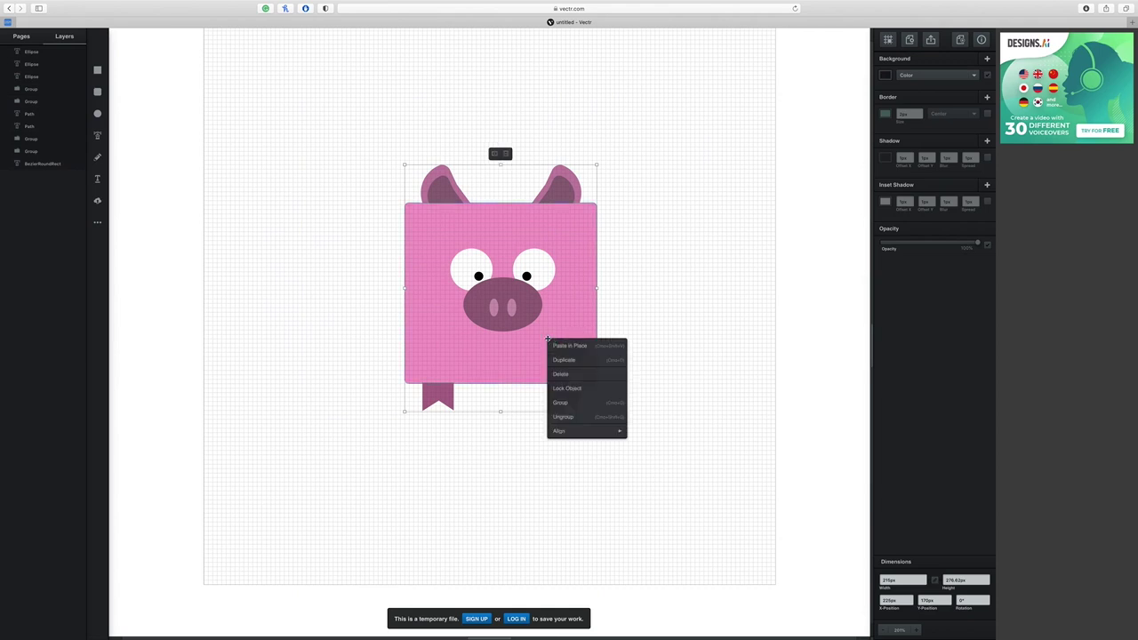
{"action": "left_click", "coordinate": [585, 405]}
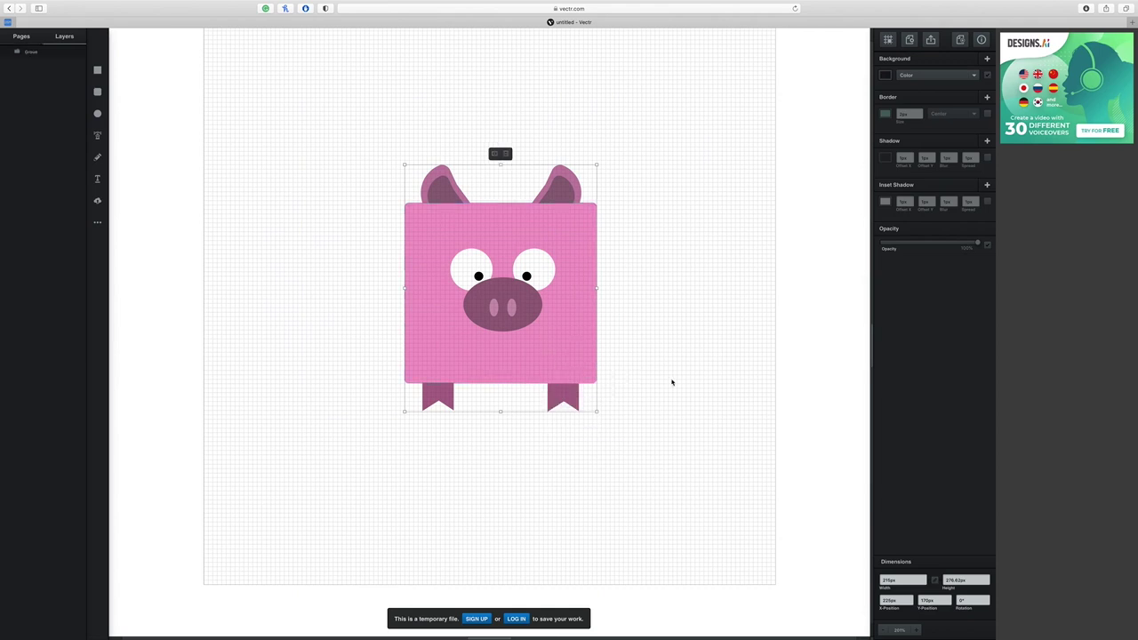
{"action": "left_click_drag", "start_coordinate": [545, 358], "coordinate": [545, 388]}
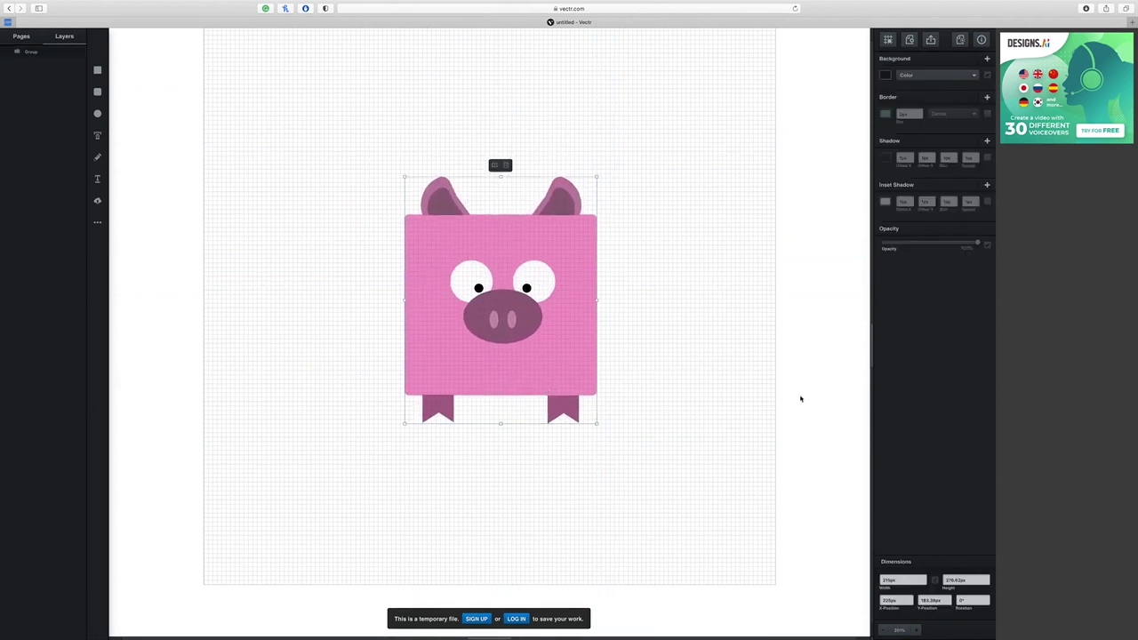
{"action": "left_click", "coordinate": [800, 399]}
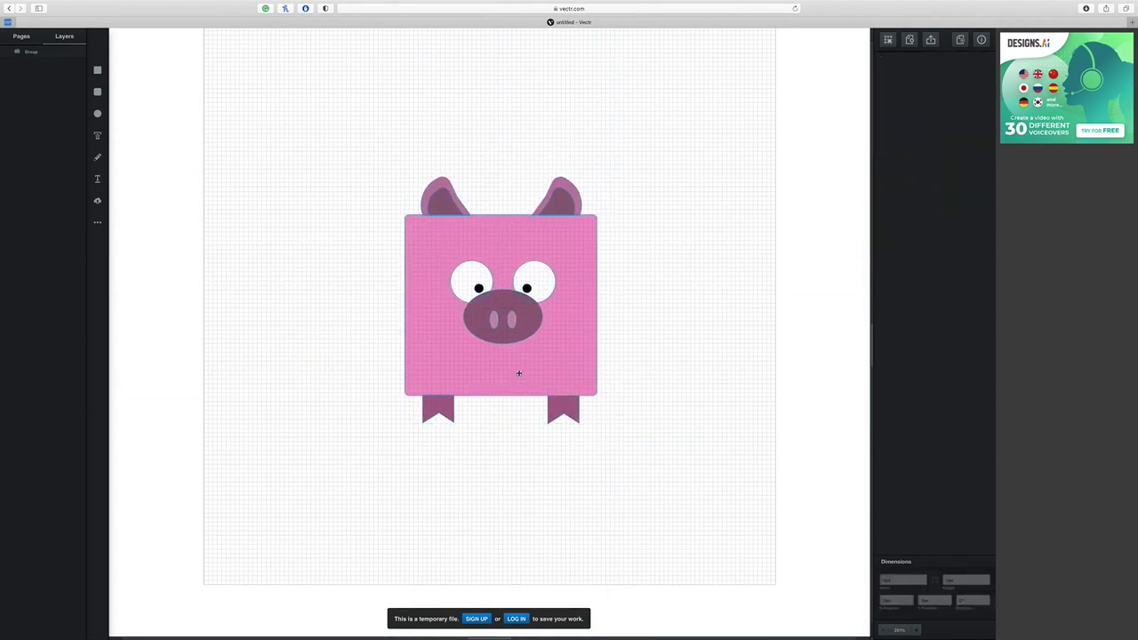
{"action": "left_click", "coordinate": [571, 364]}
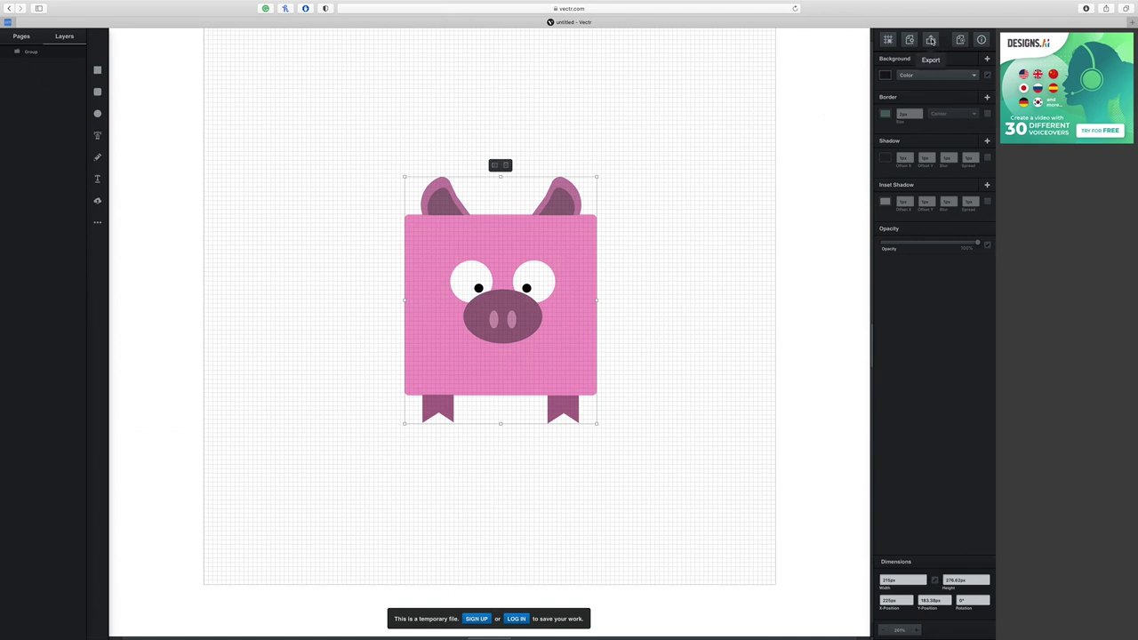
Set the export to cover only the selected pig, in png format
{"action": "left_click", "coordinate": [933, 40]}
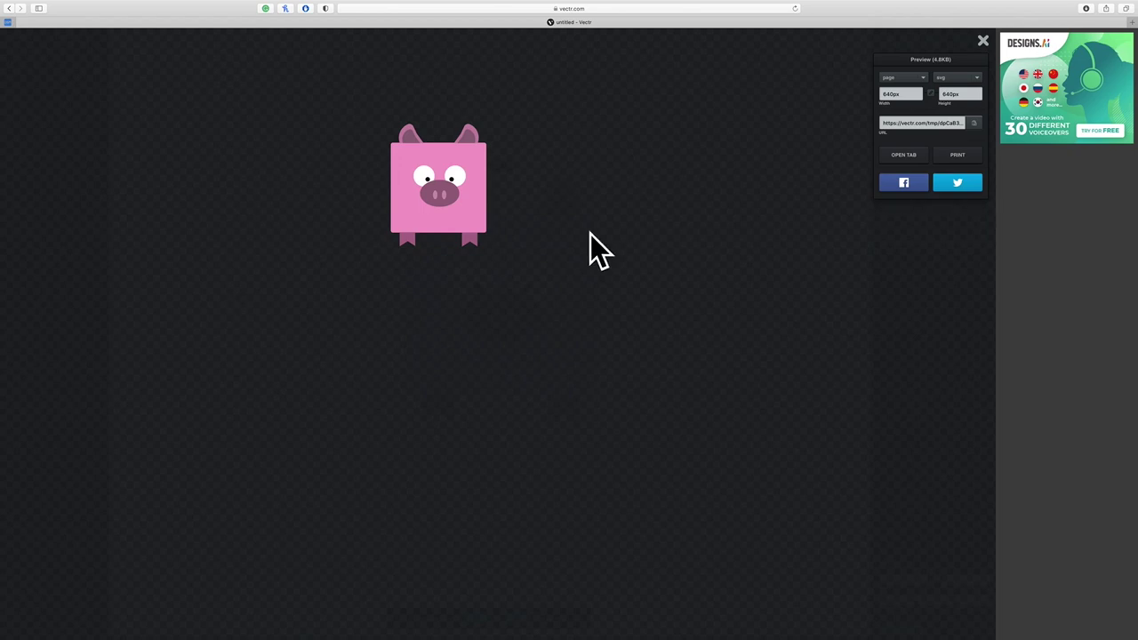
{"action": "left_click", "coordinate": [899, 78]}
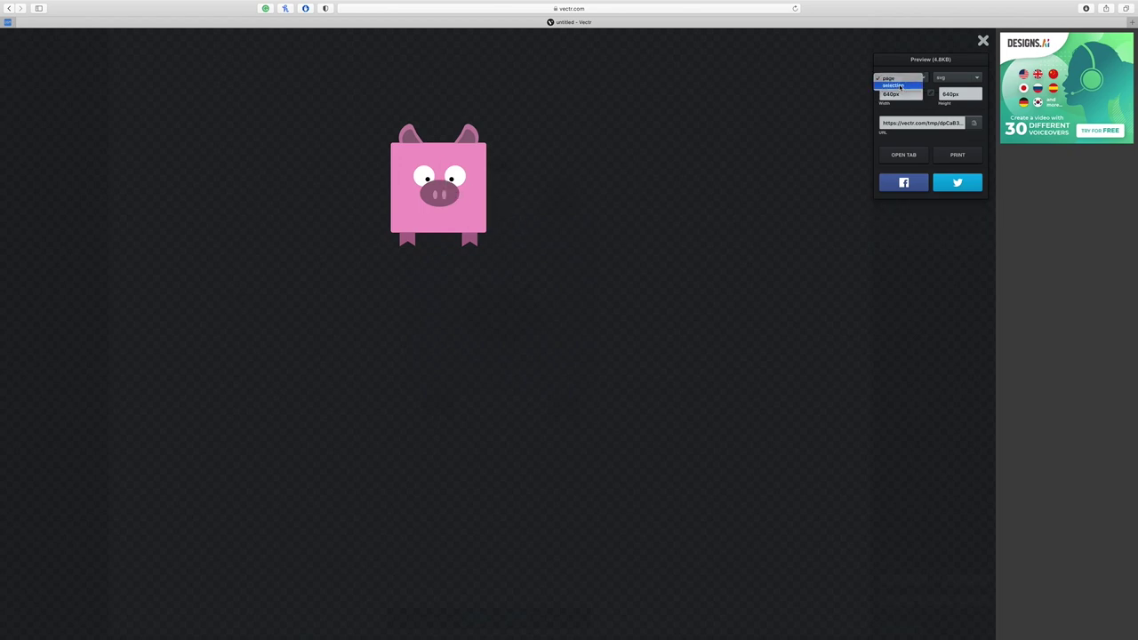
{"action": "left_click", "coordinate": [896, 84]}
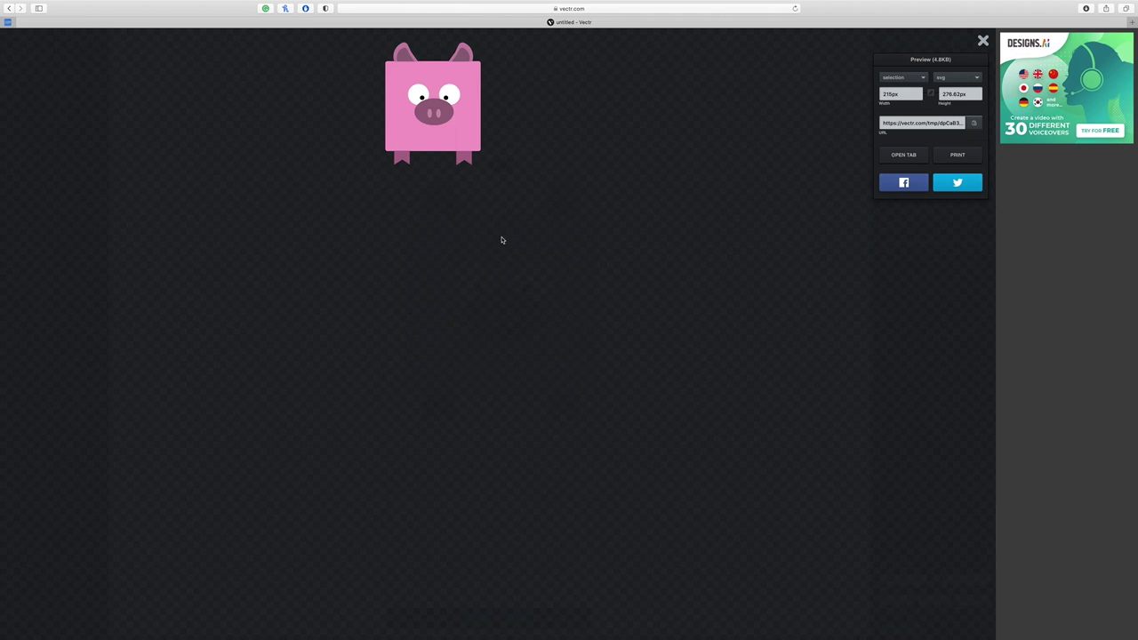
{"action": "left_click", "coordinate": [952, 79]}
{"action": "left_click", "coordinate": [950, 87]}
Open the exported pig PNG in a new tab, save it to Downloads, then close that tab and the export preview
{"action": "left_click", "coordinate": [898, 155]}
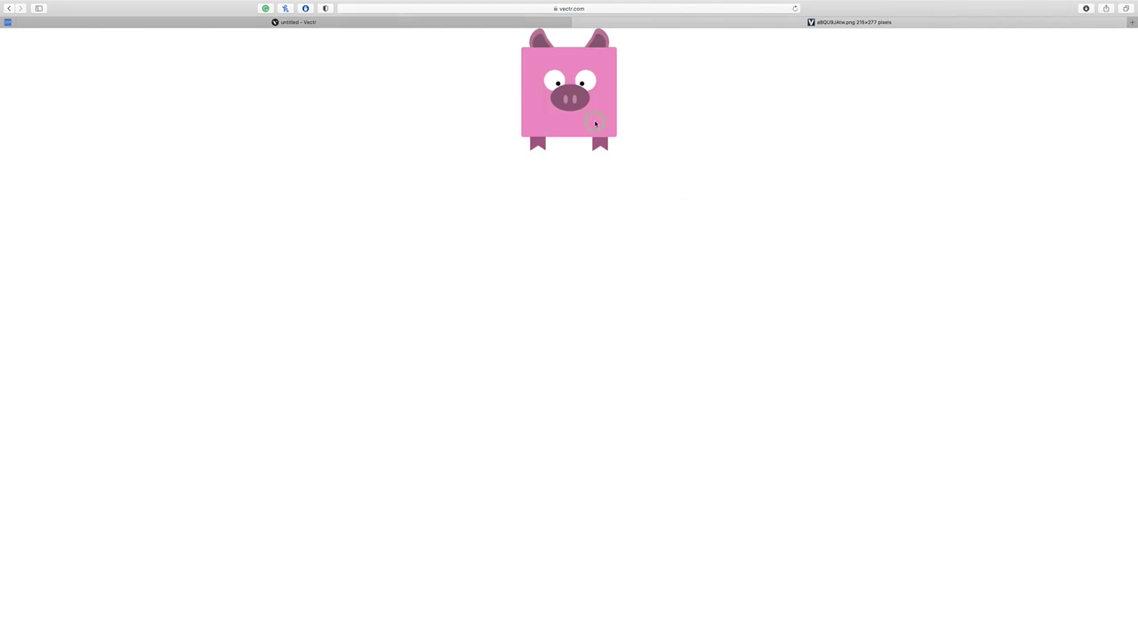
{"action": "right_click", "coordinate": [595, 123]}
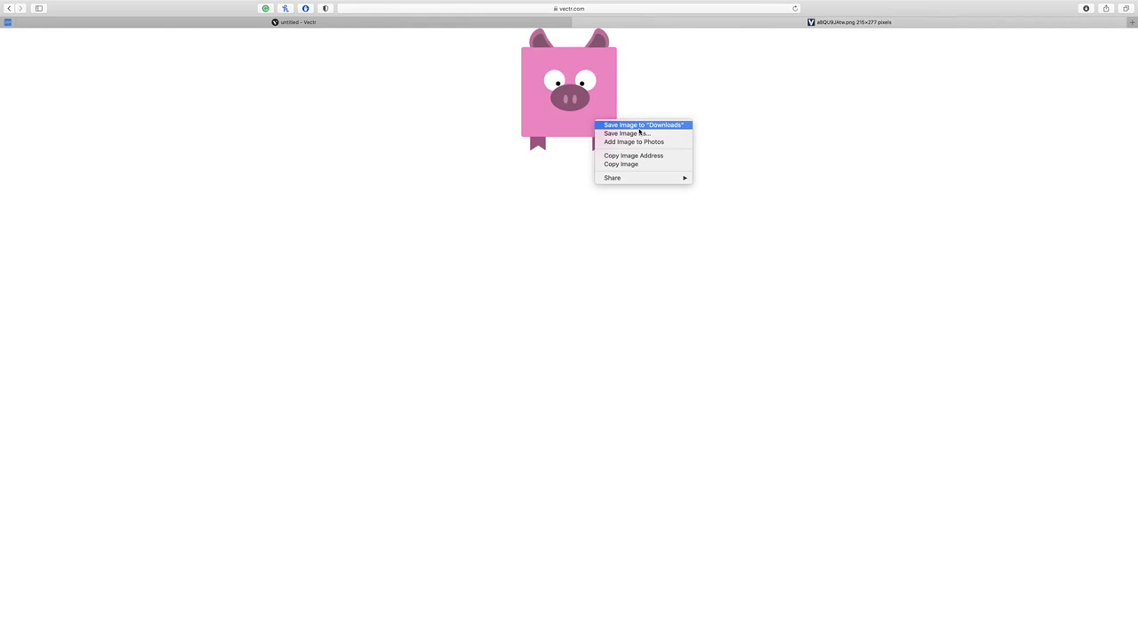
{"action": "left_click", "coordinate": [639, 126]}
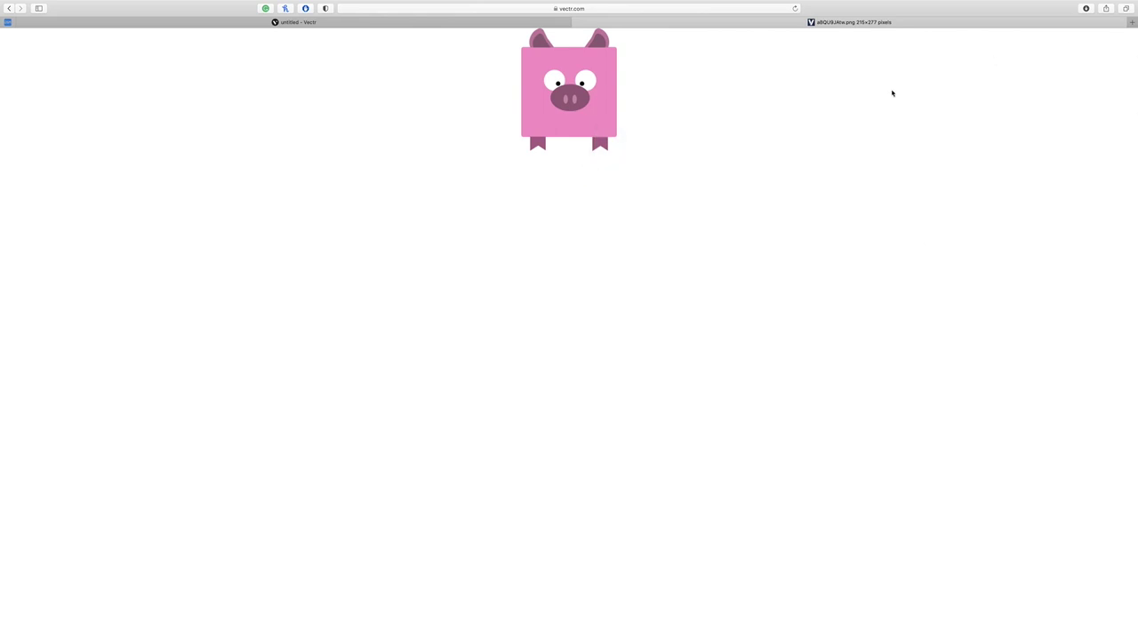
{"action": "left_click", "coordinate": [578, 21]}
{"action": "left_click", "coordinate": [982, 41]}
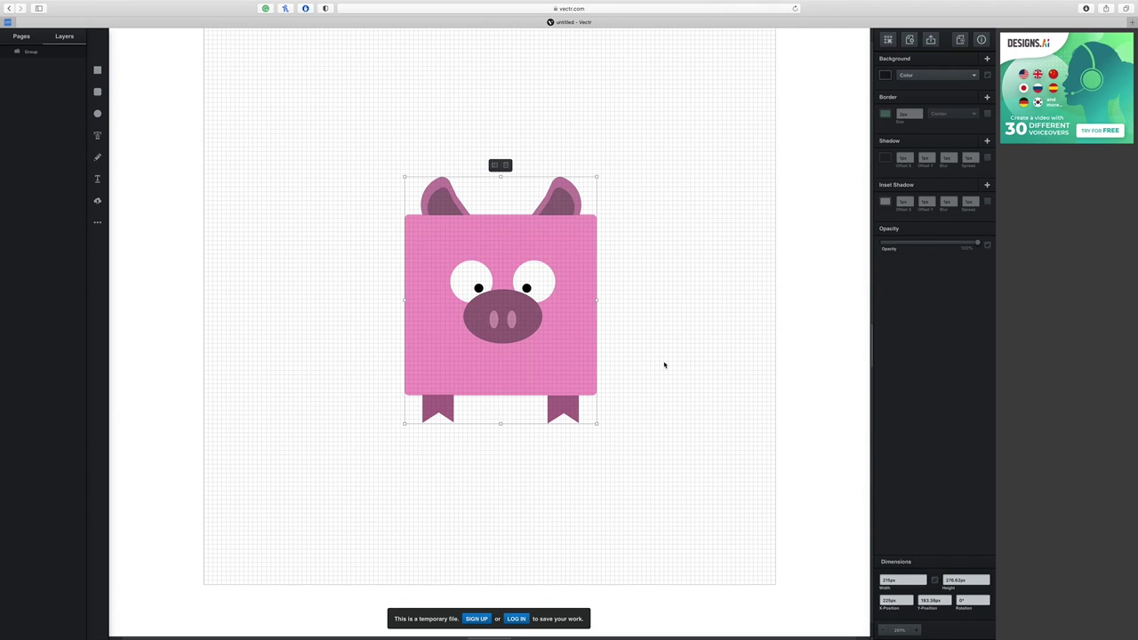
{"action": "left_click", "coordinate": [757, 137]}
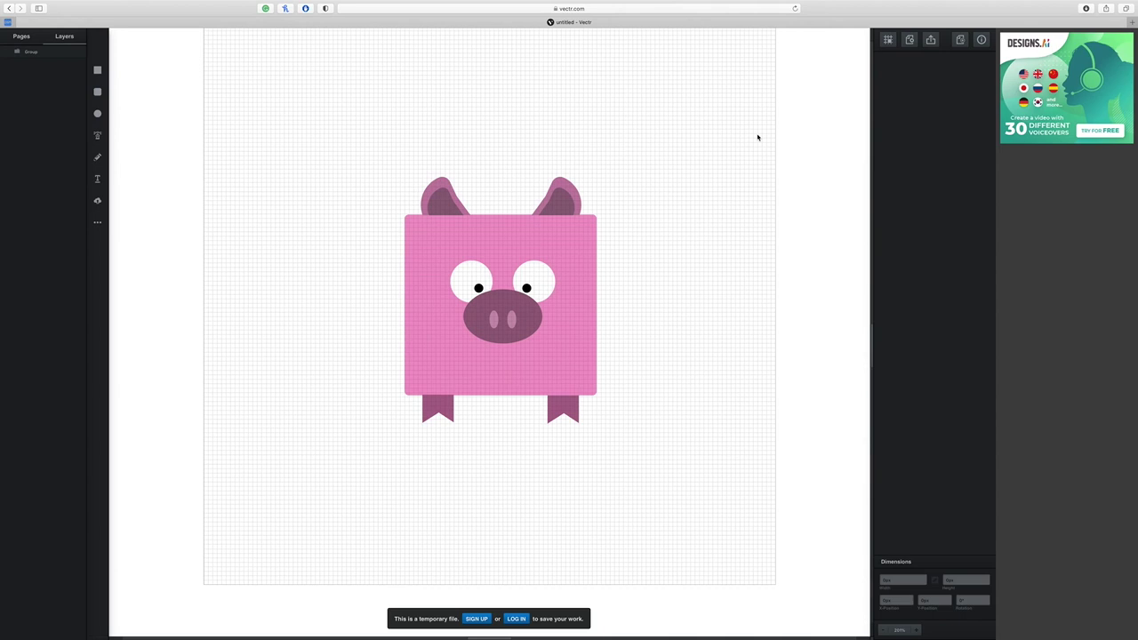